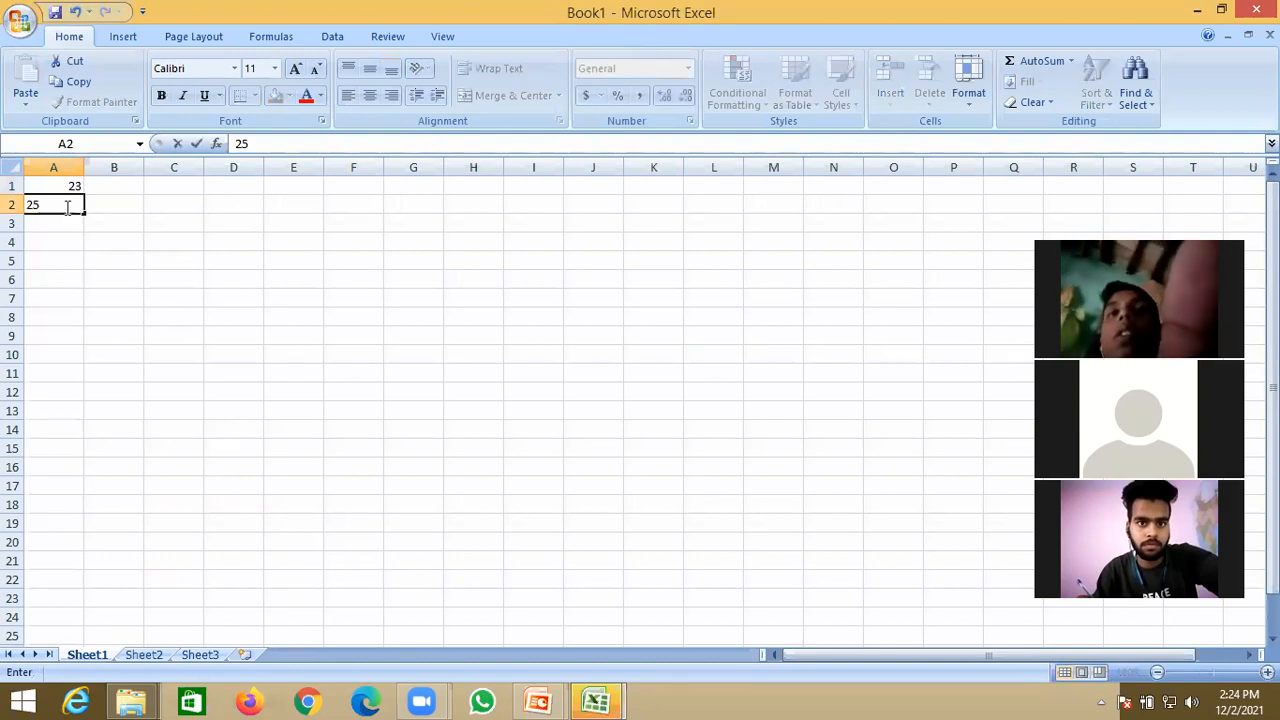
Step: Confirm 25 in A2 and extend the number series from A1:A2 down column A to row 14
left_click(58, 314)
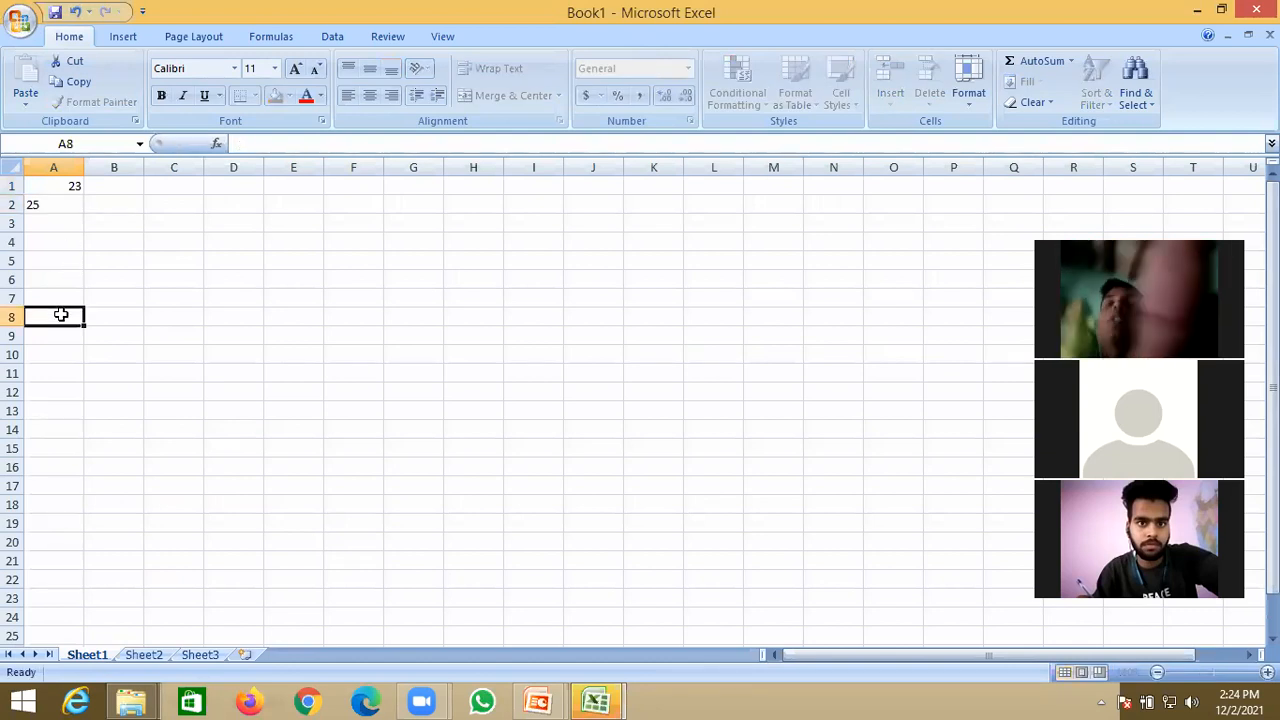
left_click(61, 205)
left_click_drag(61, 205, 84, 440)
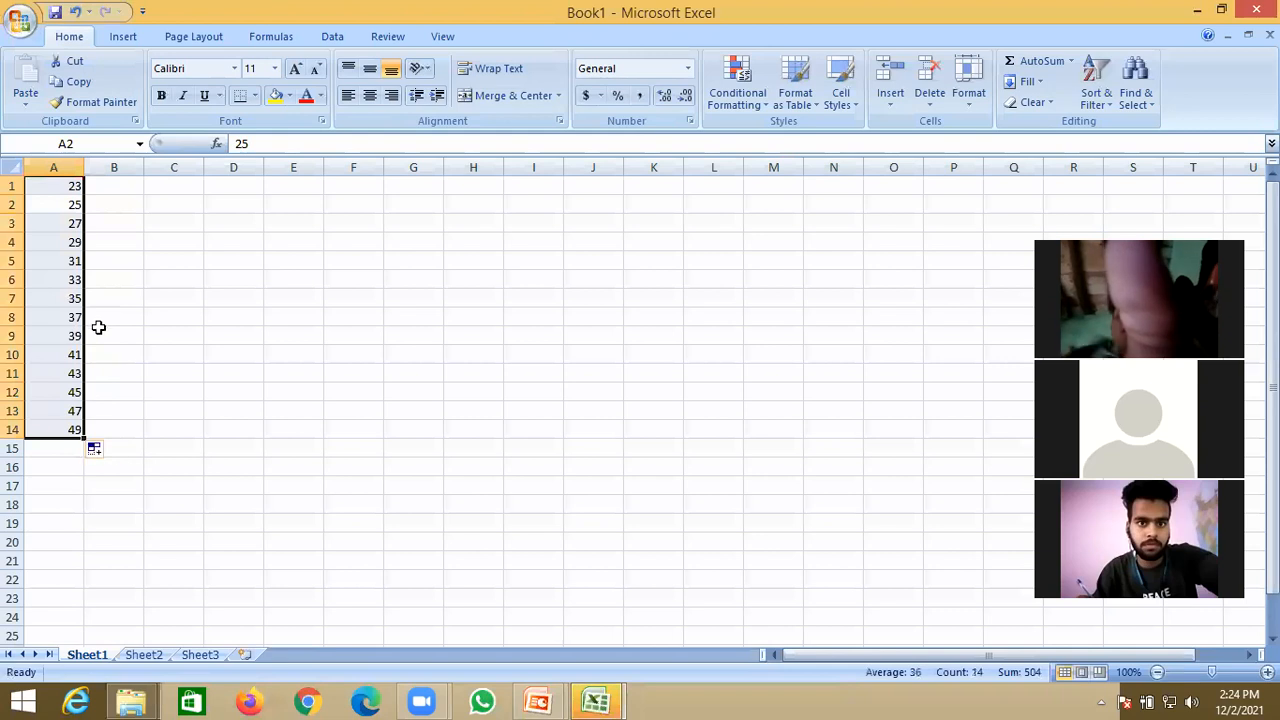
Step: Enter 56 in cell B1 and 55 in cell B2
left_click(125, 185)
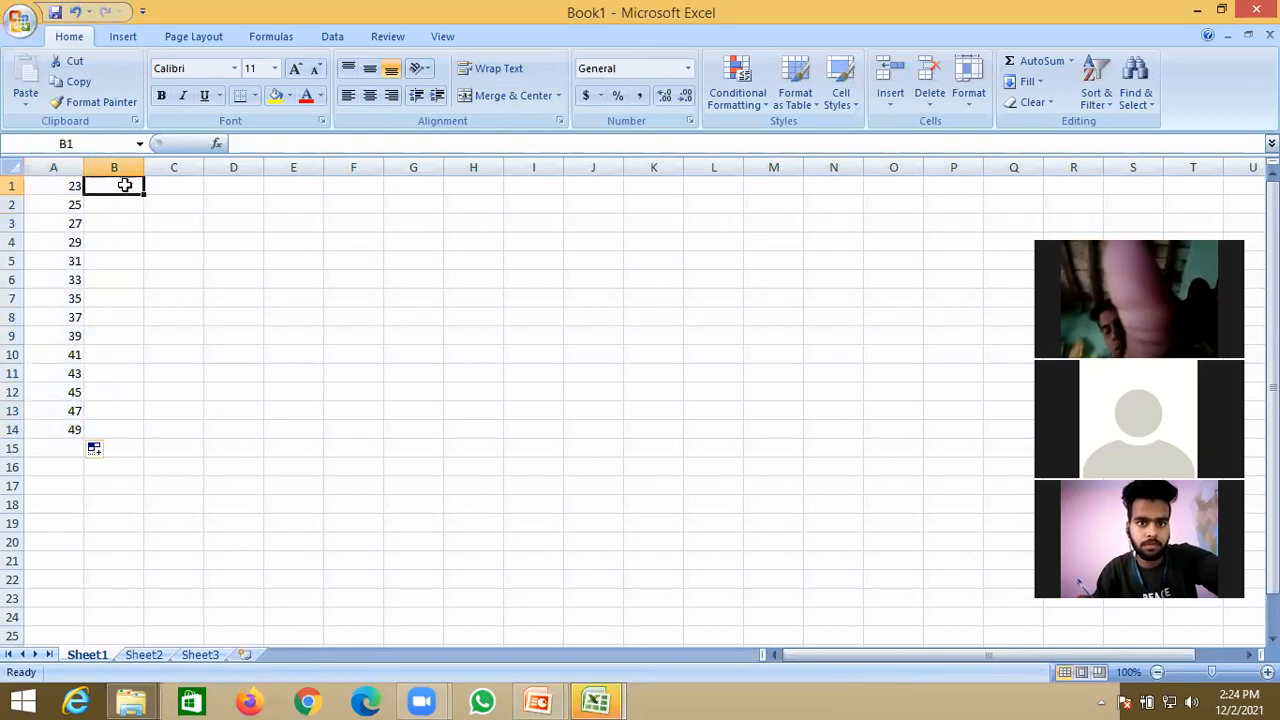
type("56")
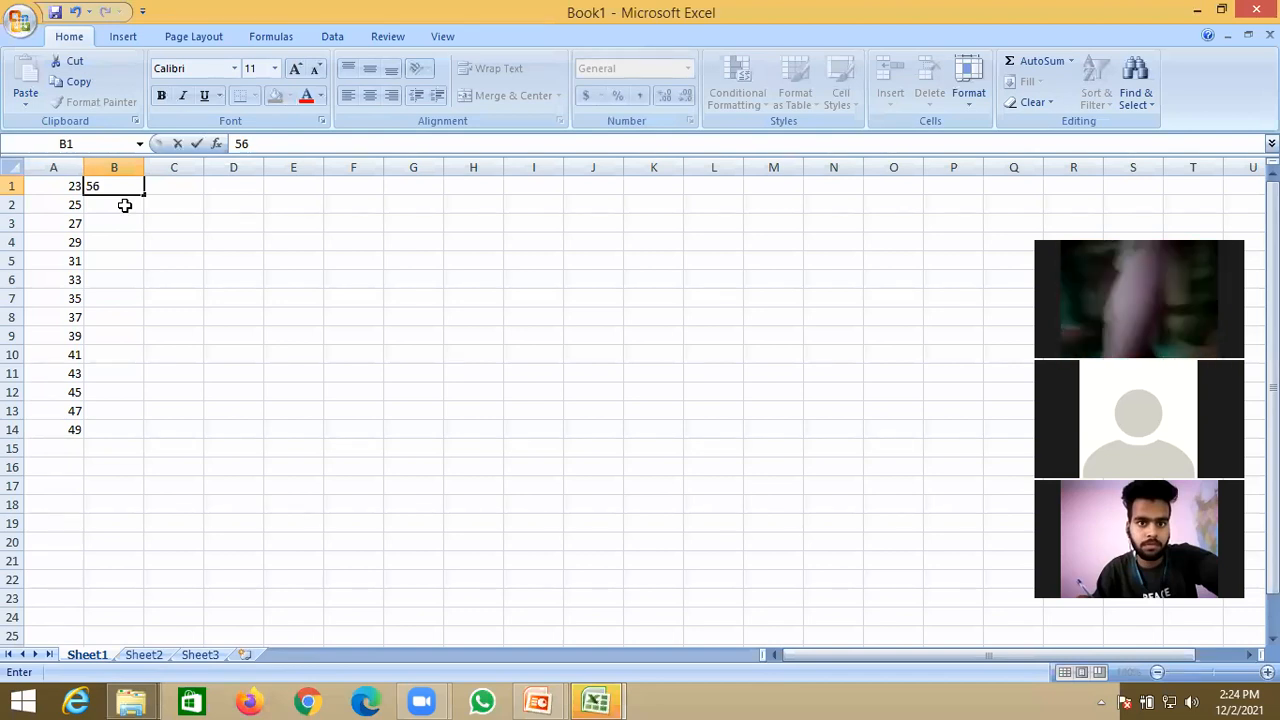
left_click(125, 205)
type("55")
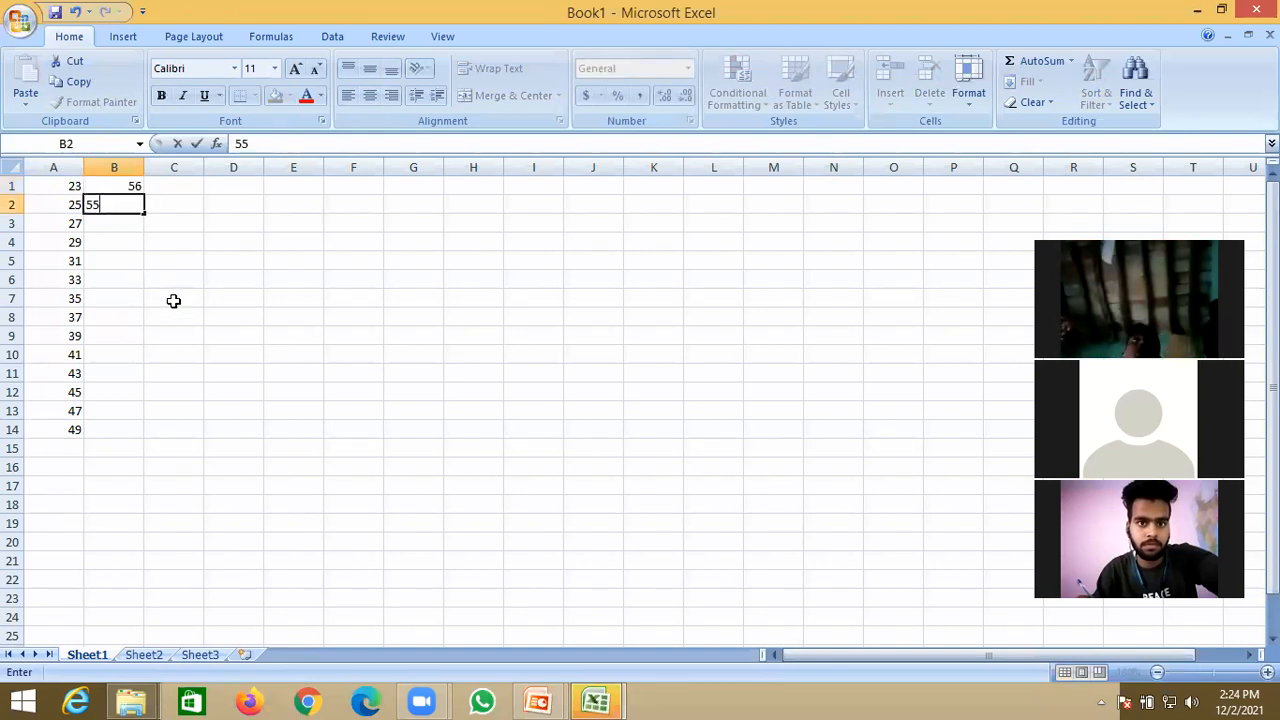
left_click(176, 316)
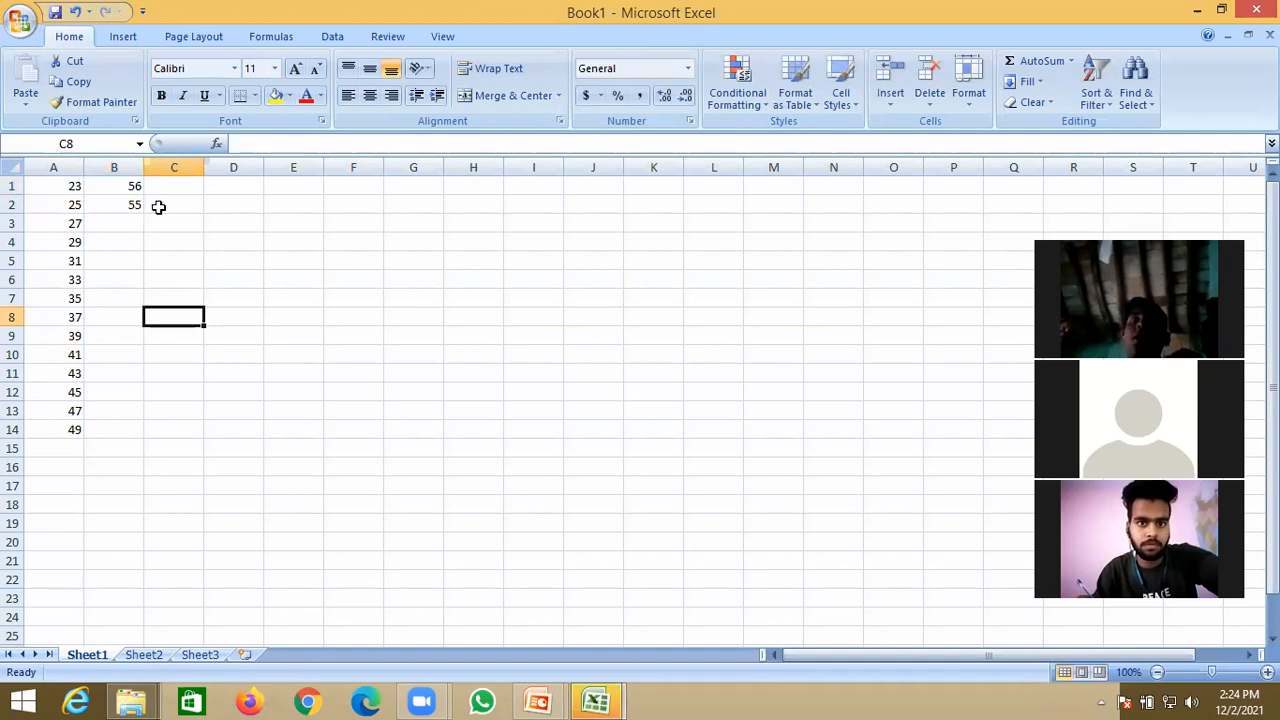
Step: Extend the descending series from B1:B2 down column B to row 14
left_click(158, 206)
left_click(130, 206)
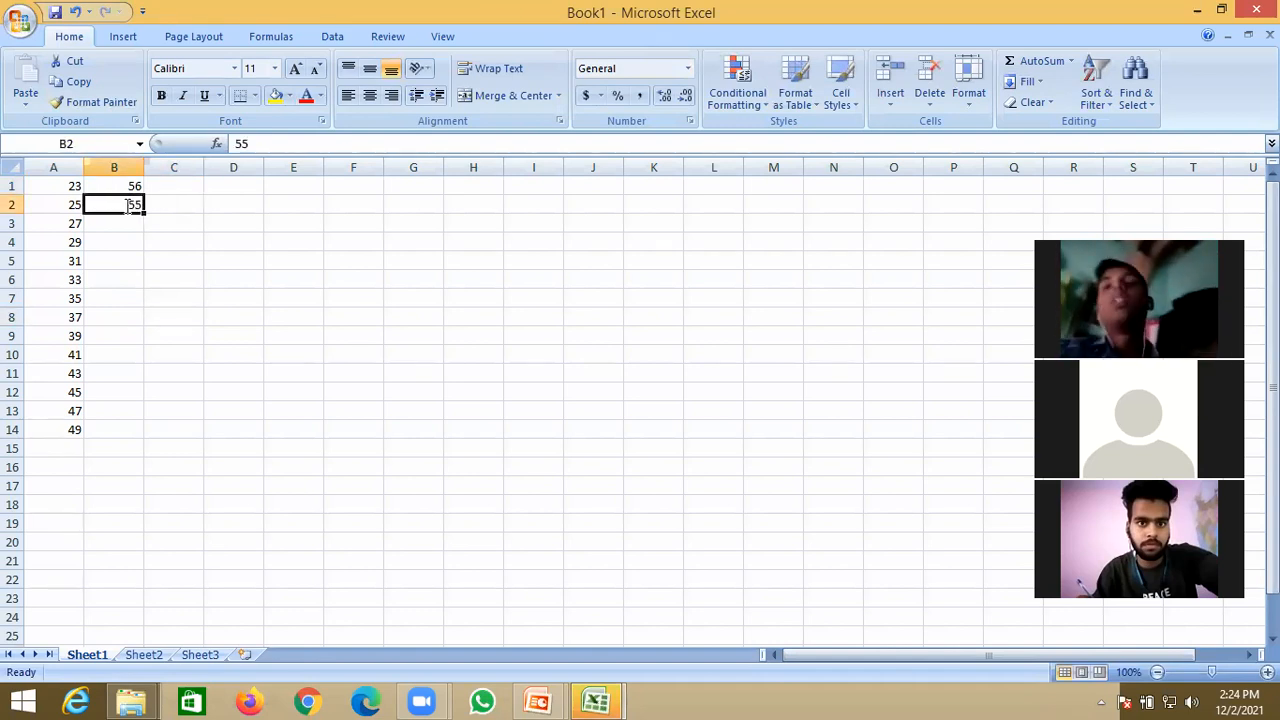
double_click(130, 206)
left_click(127, 242)
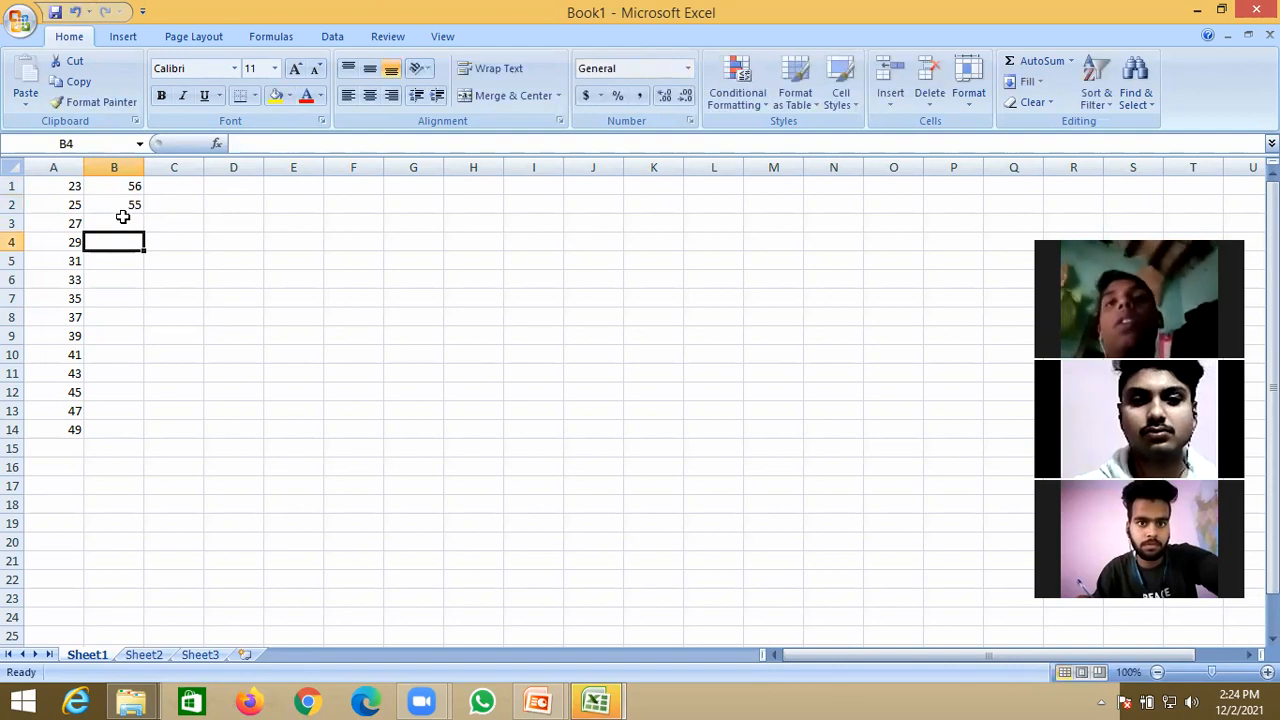
left_click(116, 203)
left_click_drag(116, 203, 150, 433)
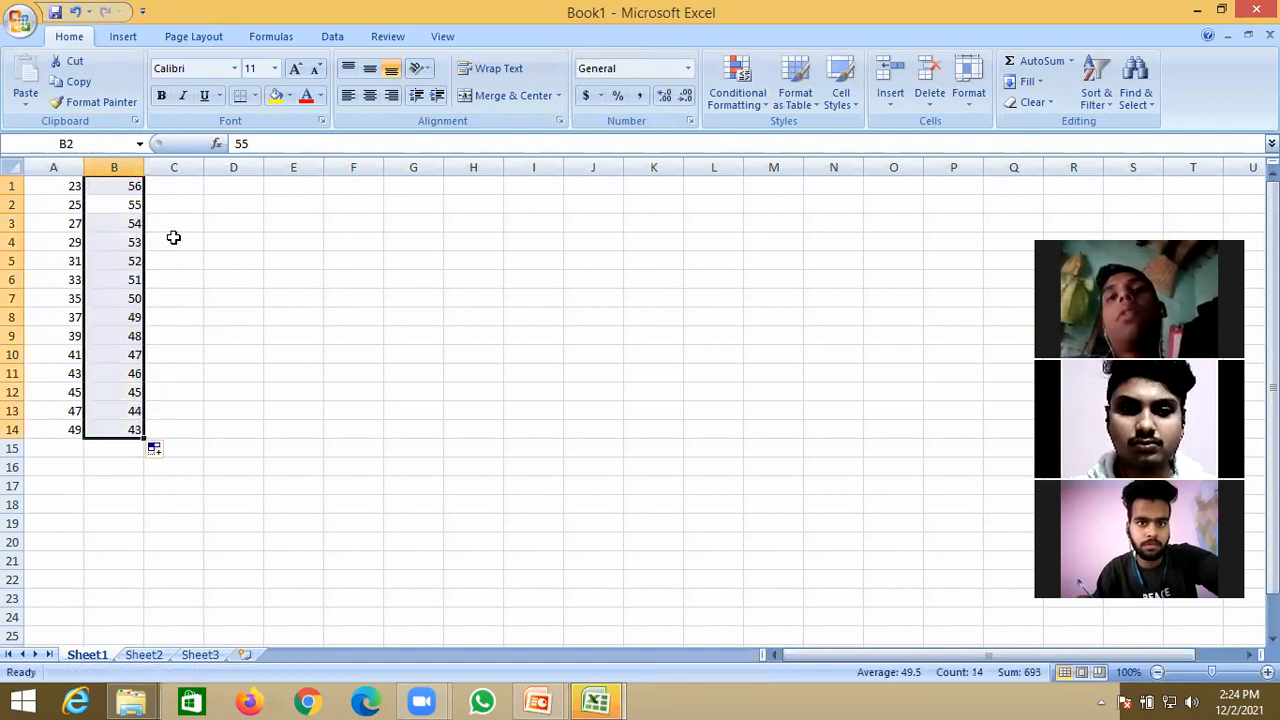
Step: Enter the formula =SUM(A1:B1) in cell C1
left_click(177, 187)
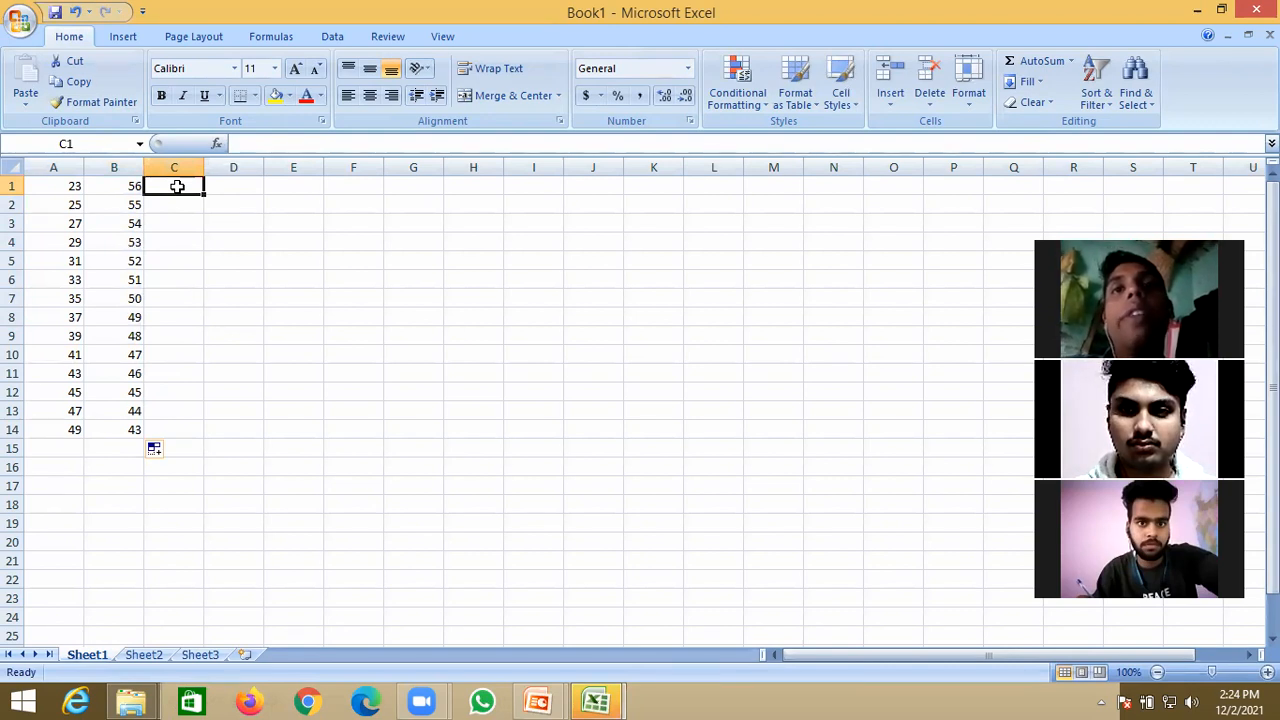
type("=")
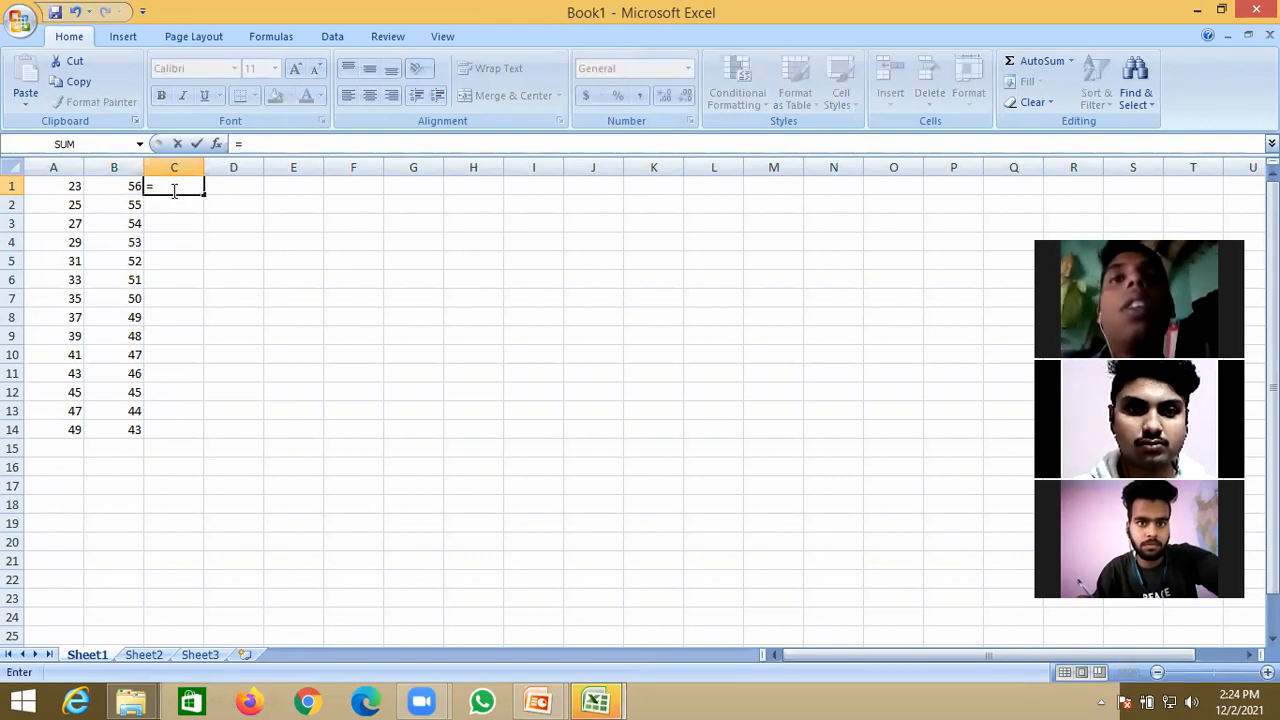
type("sum")
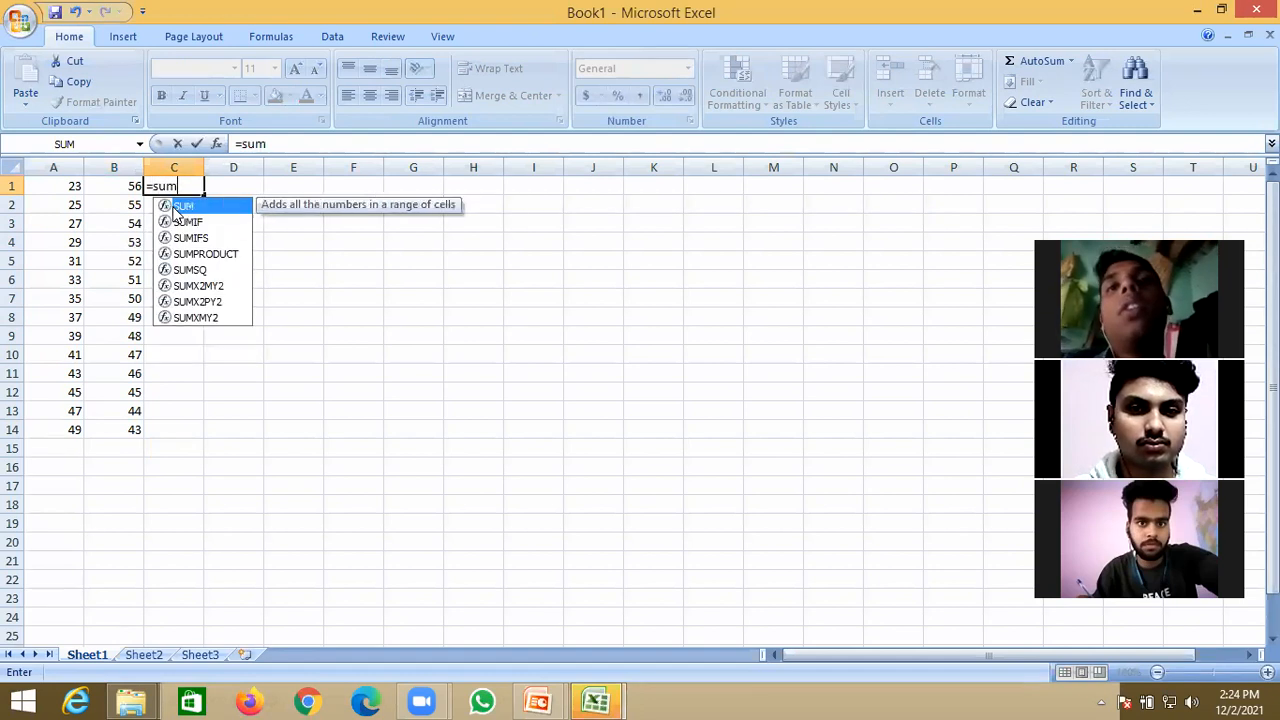
double_click(182, 206)
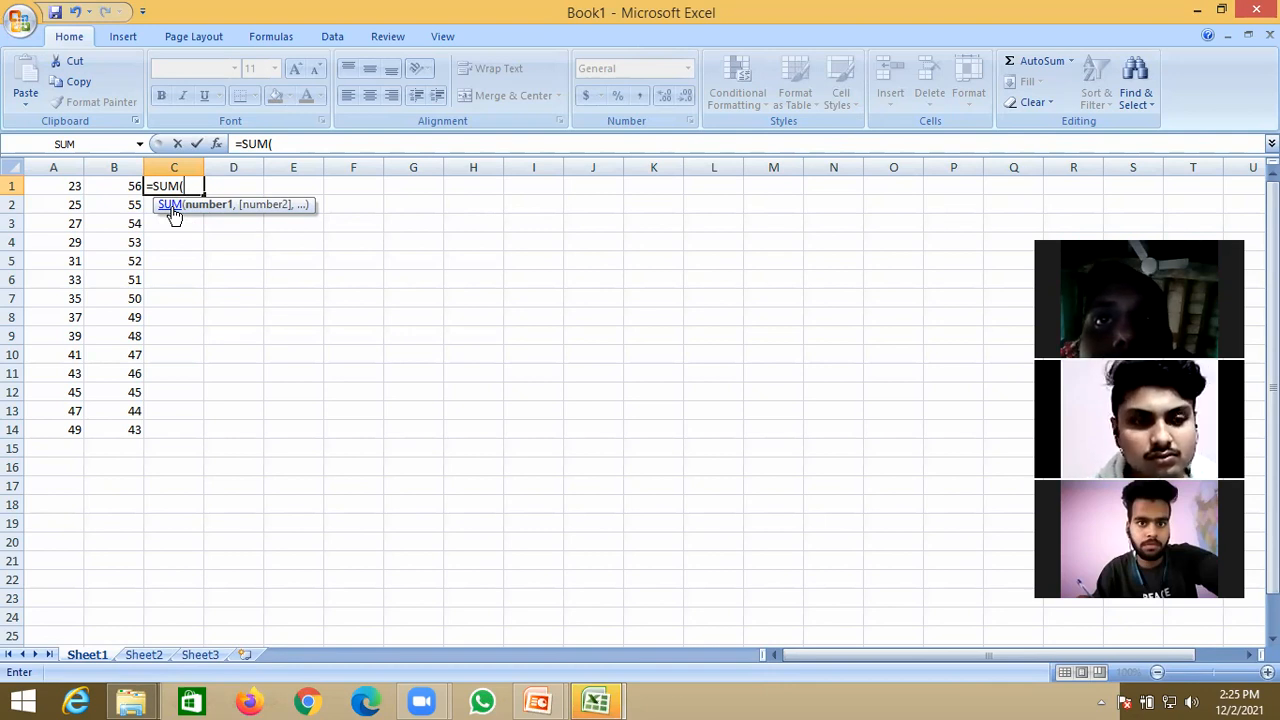
left_click(65, 187)
left_click_drag(65, 187, 108, 188)
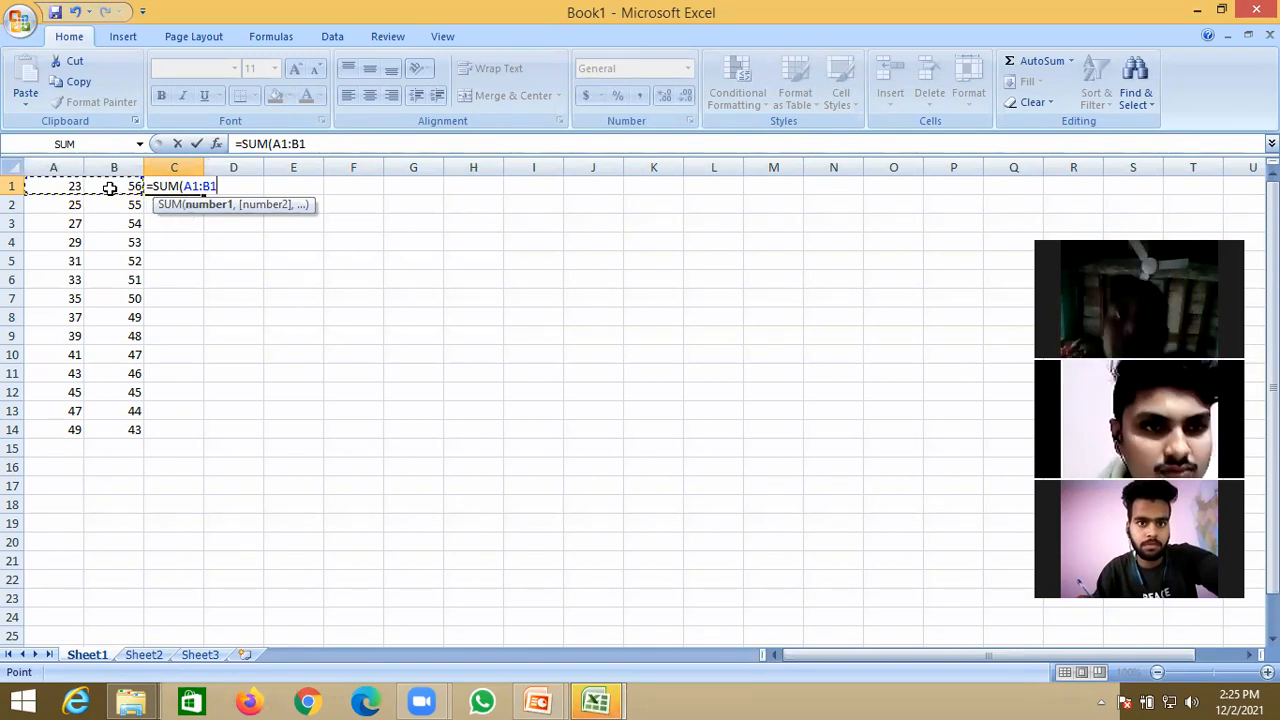
type(")")
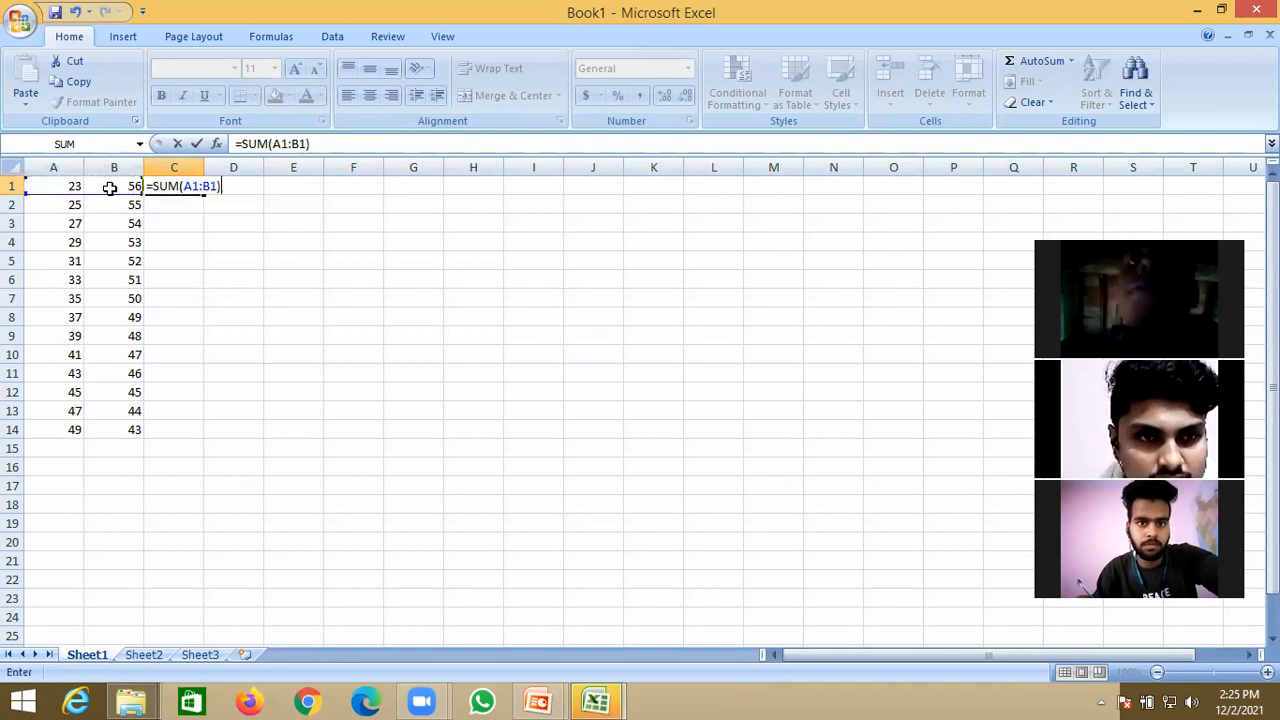
key("Return")
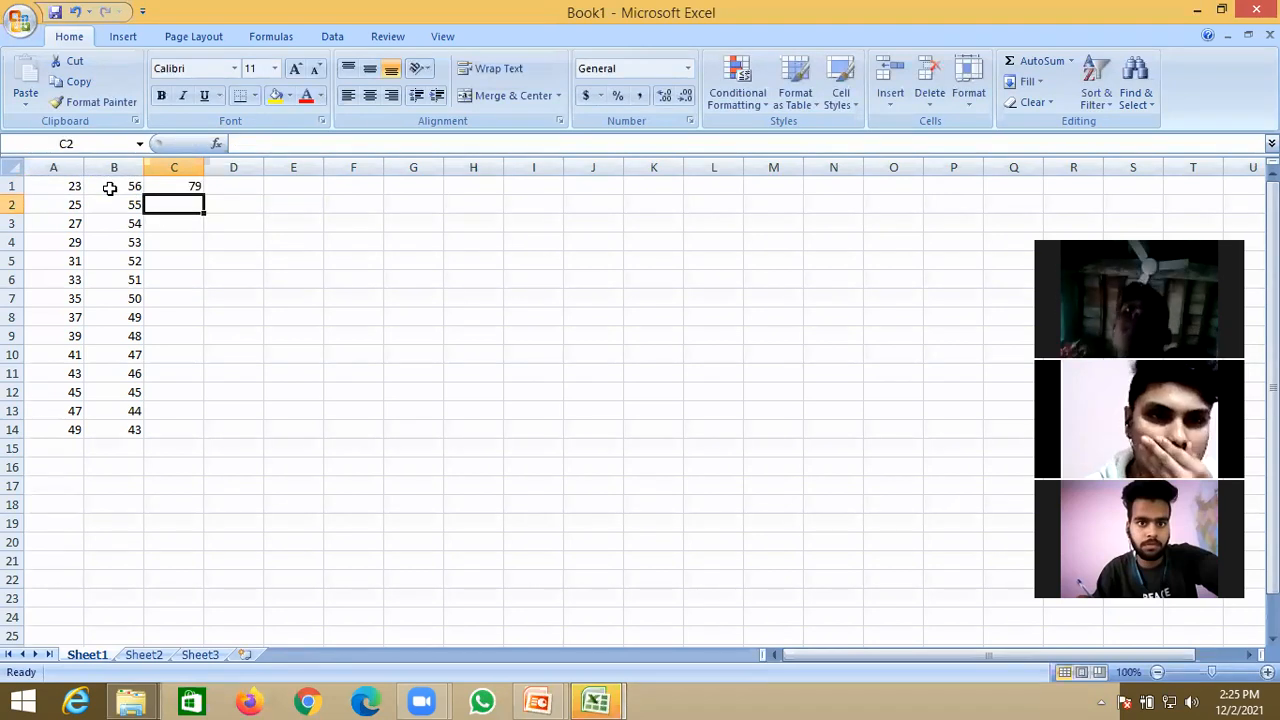
Step: Enter the addition formula =A2+B2 in cell C2
type("=")
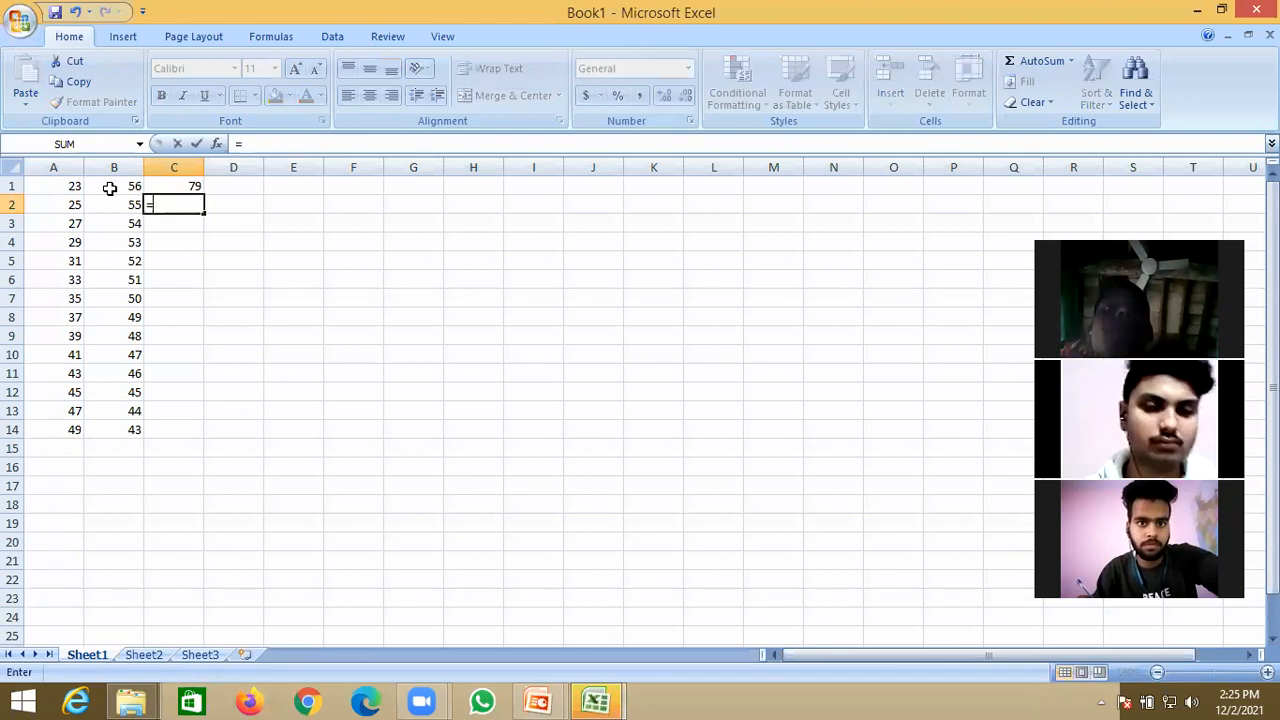
left_click(110, 188)
left_click(64, 205)
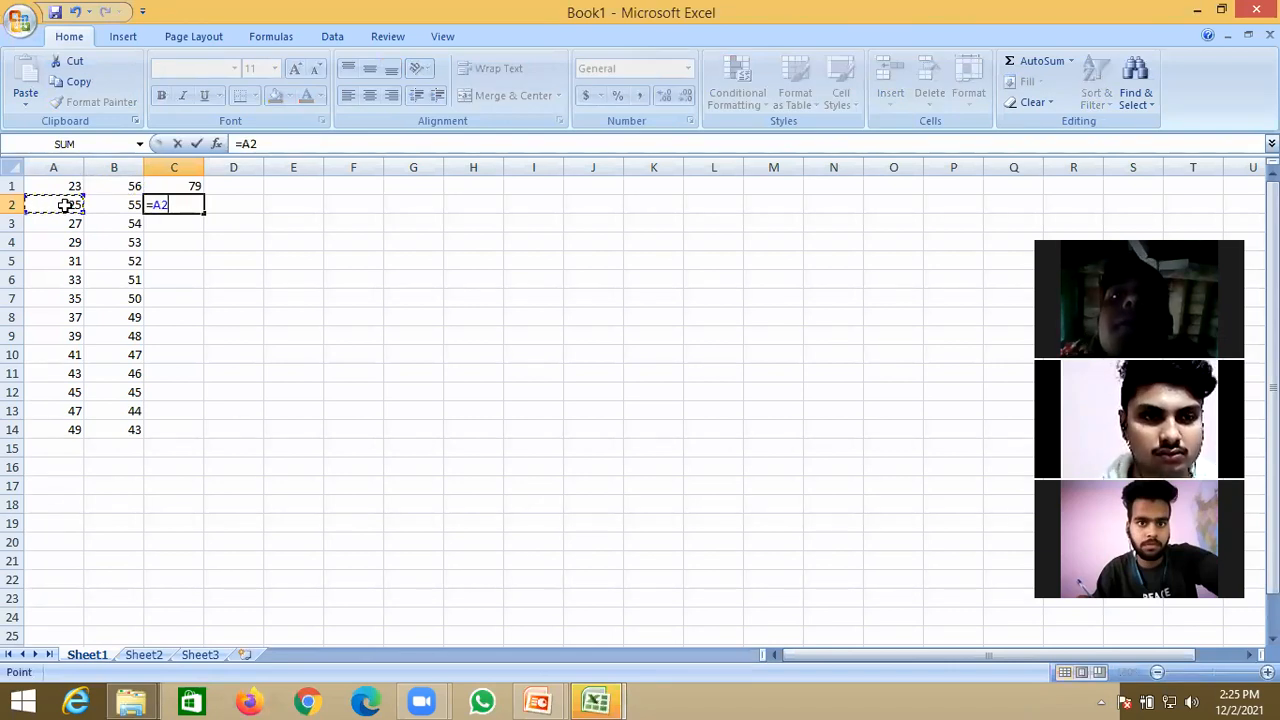
type("+")
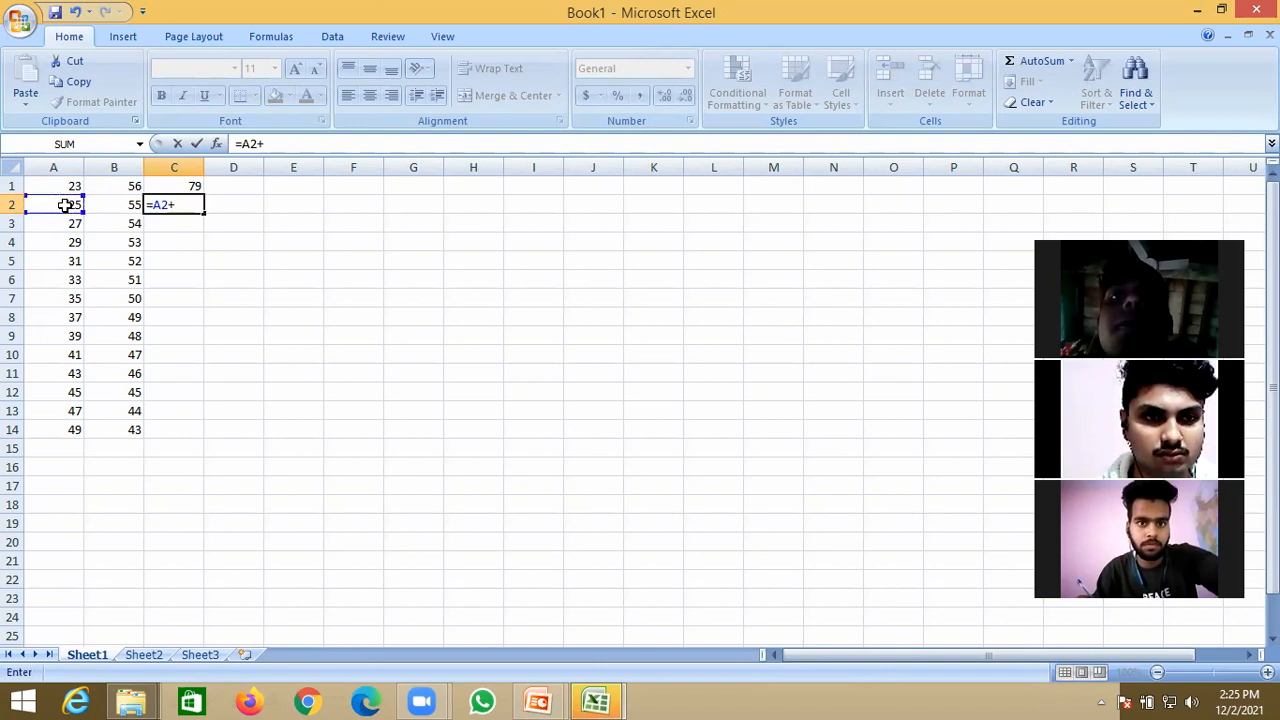
left_click(107, 208)
key("Return")
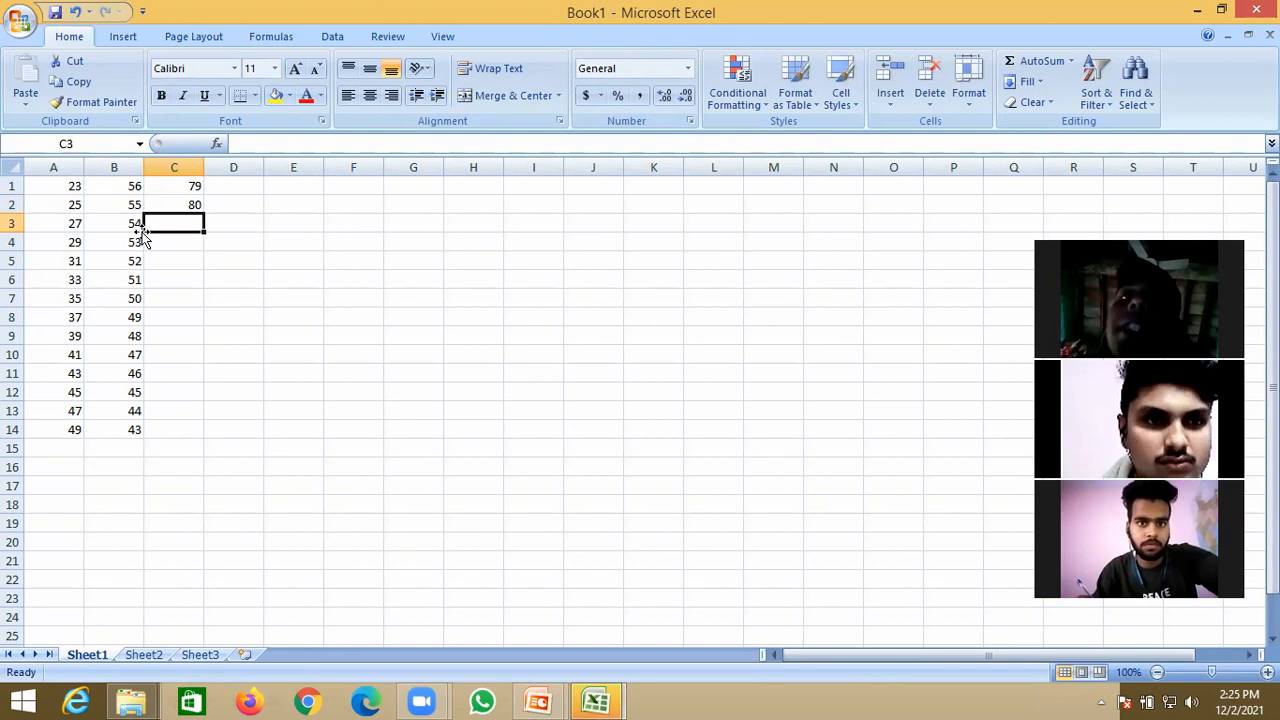
Step: Copy the formula in C2 down column C to row 14
left_click(183, 257)
left_click(185, 206)
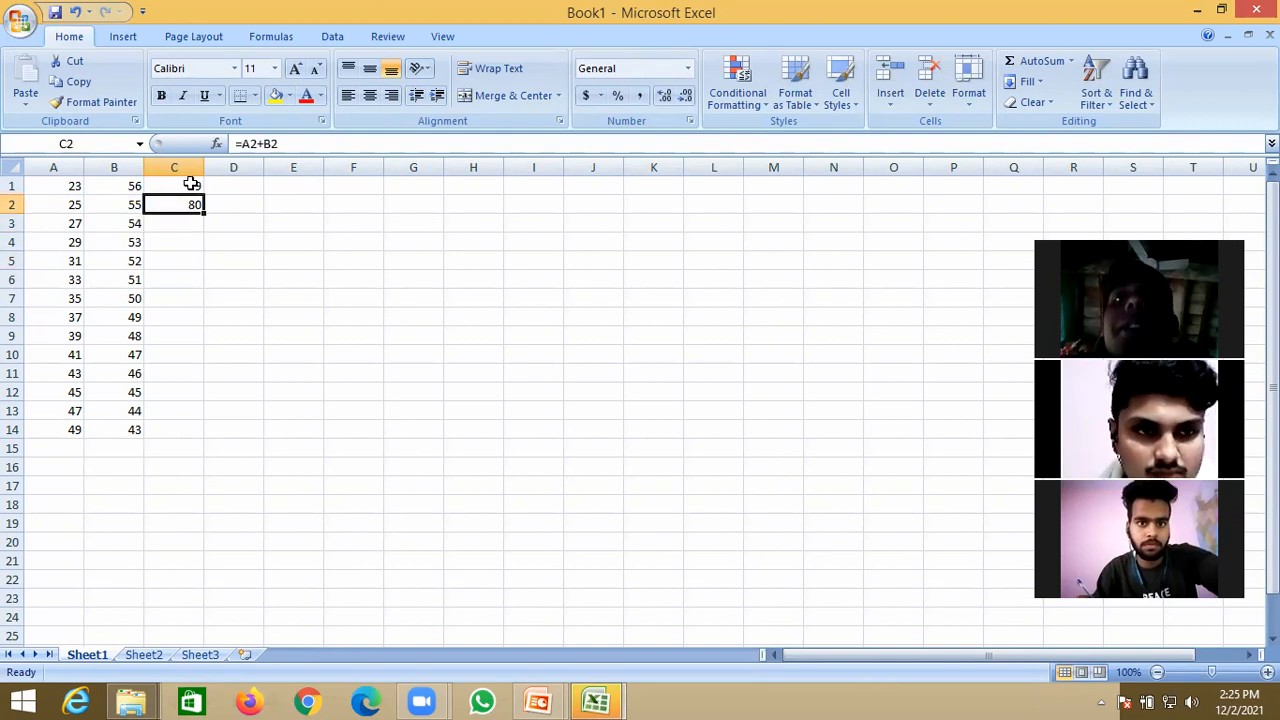
left_click_drag(201, 211, 190, 436)
left_click(343, 388)
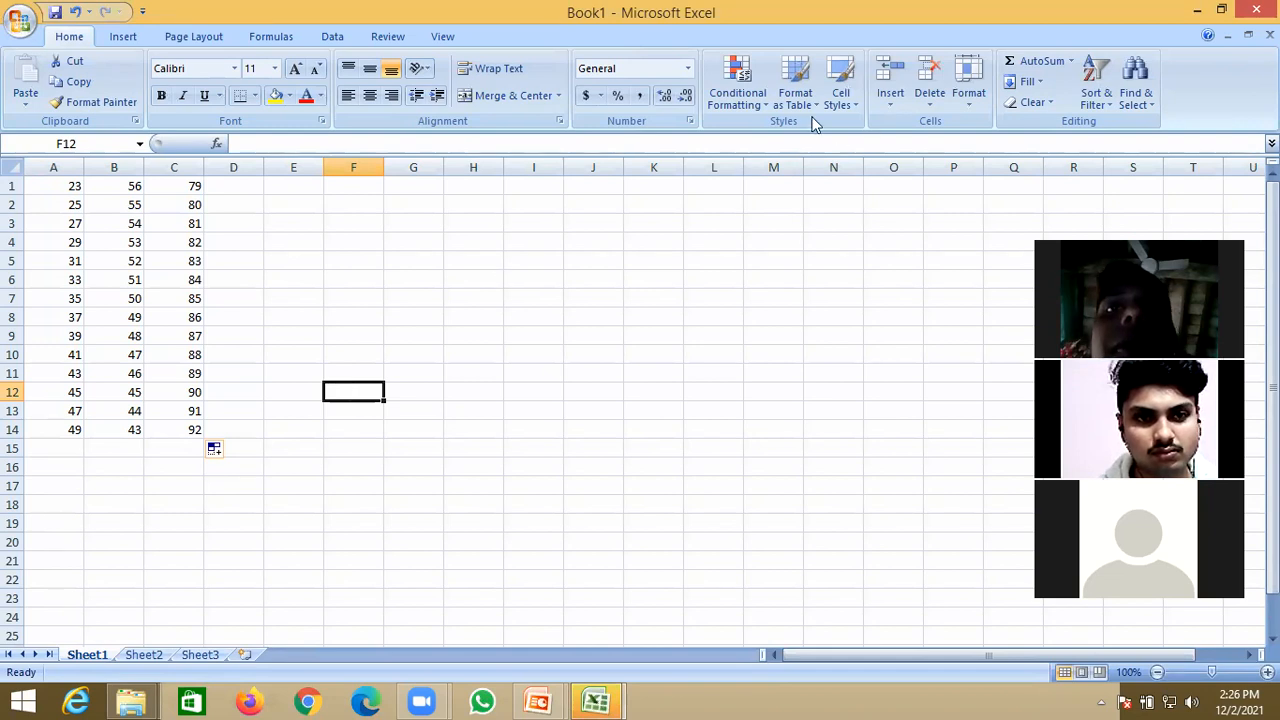
key("alt+Tab")
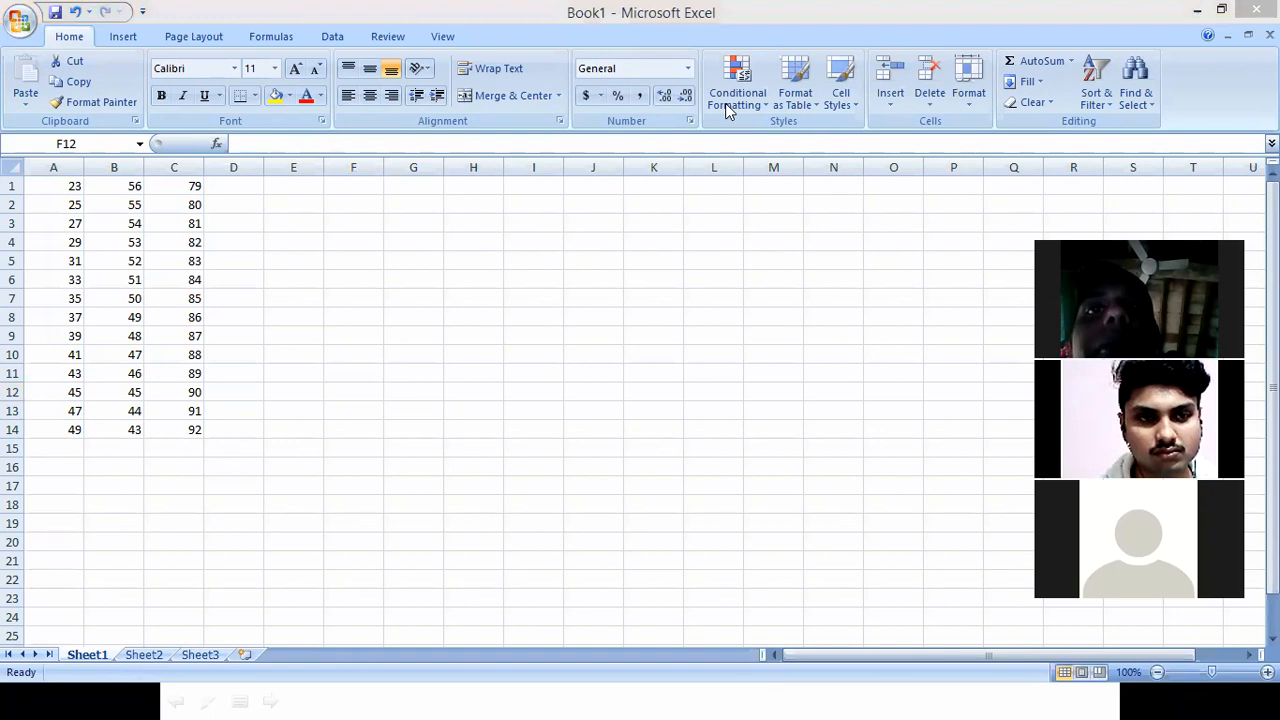
key("alt+Tab")
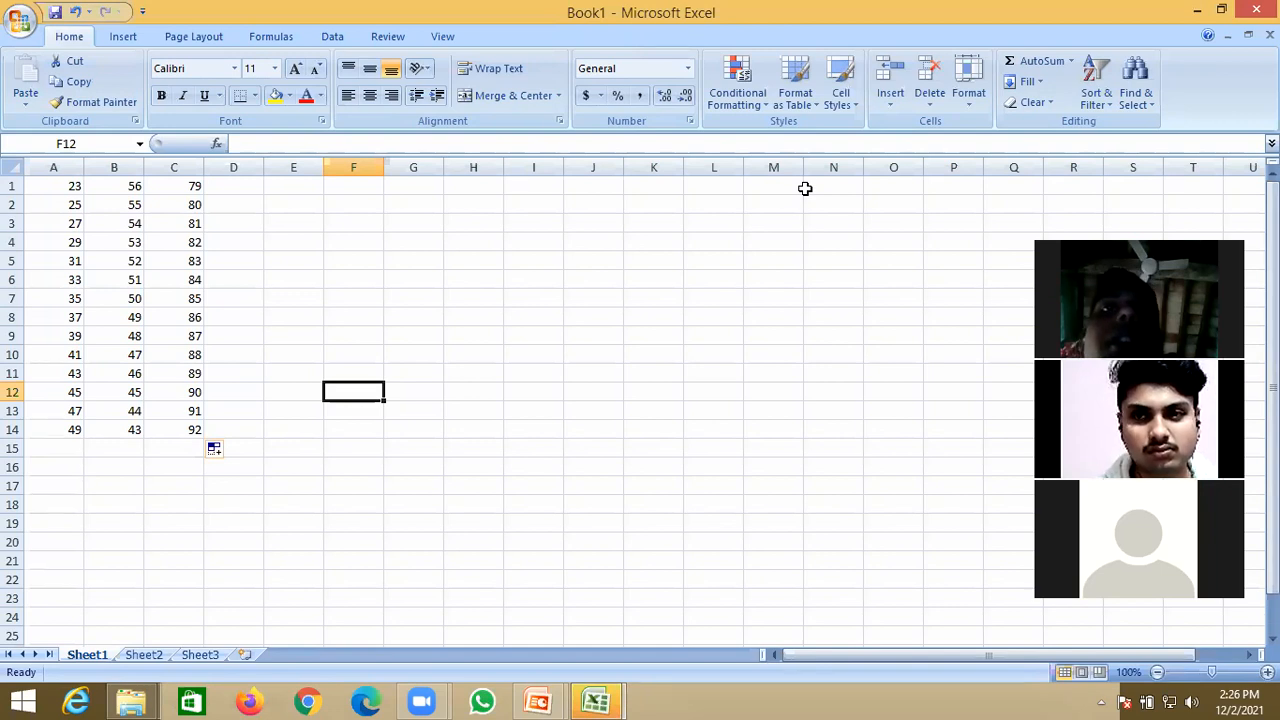
Step: Open the formula in cell C1 to examine its cell references, leaving it as it is
left_click(183, 187)
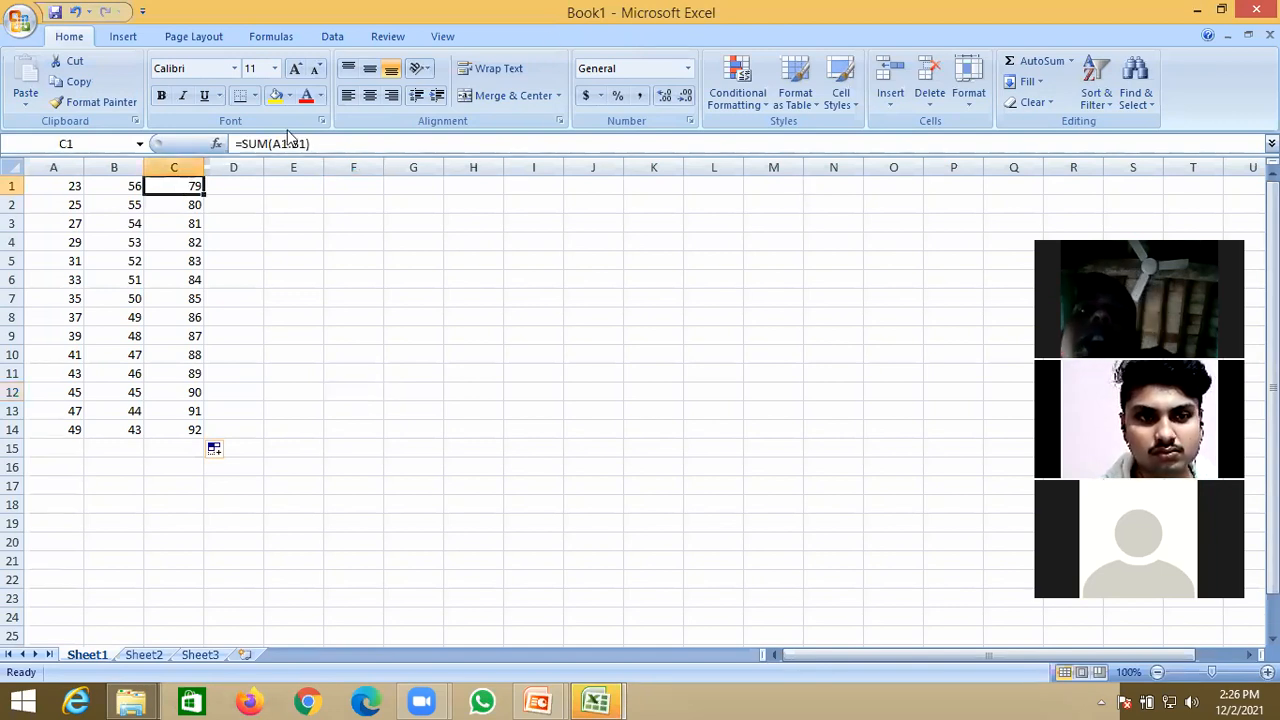
double_click(168, 186)
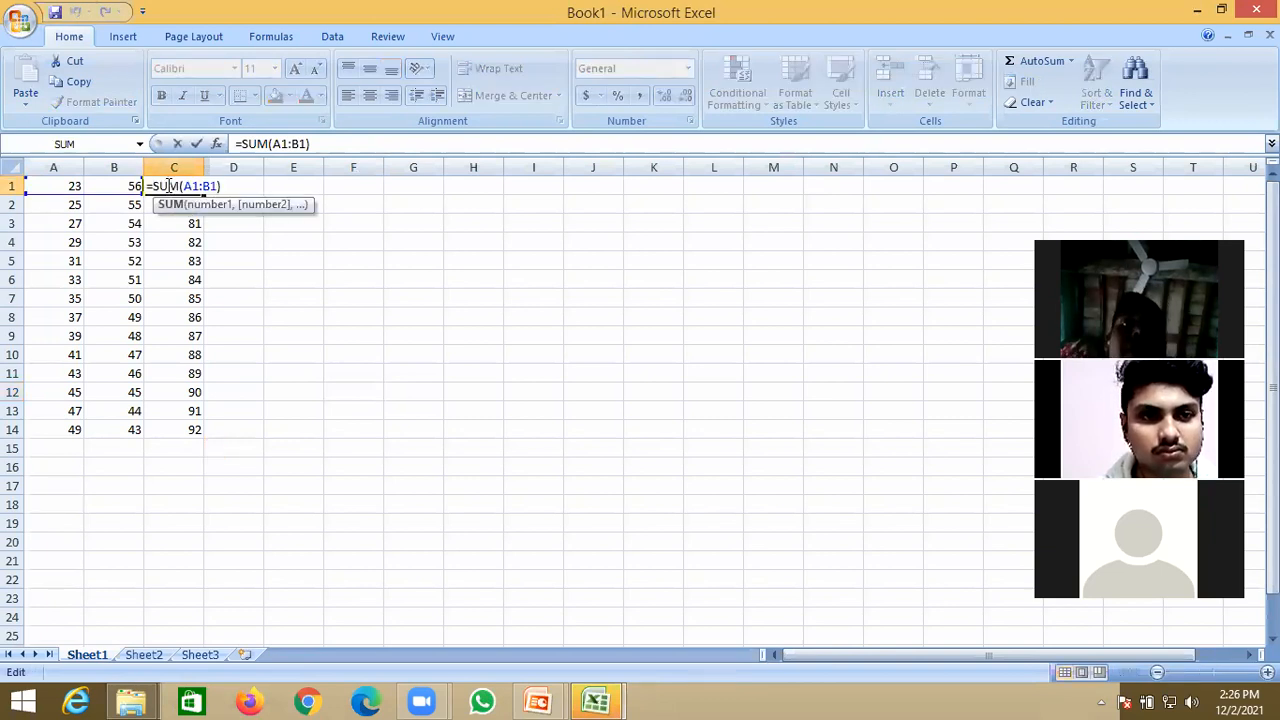
left_click(373, 320)
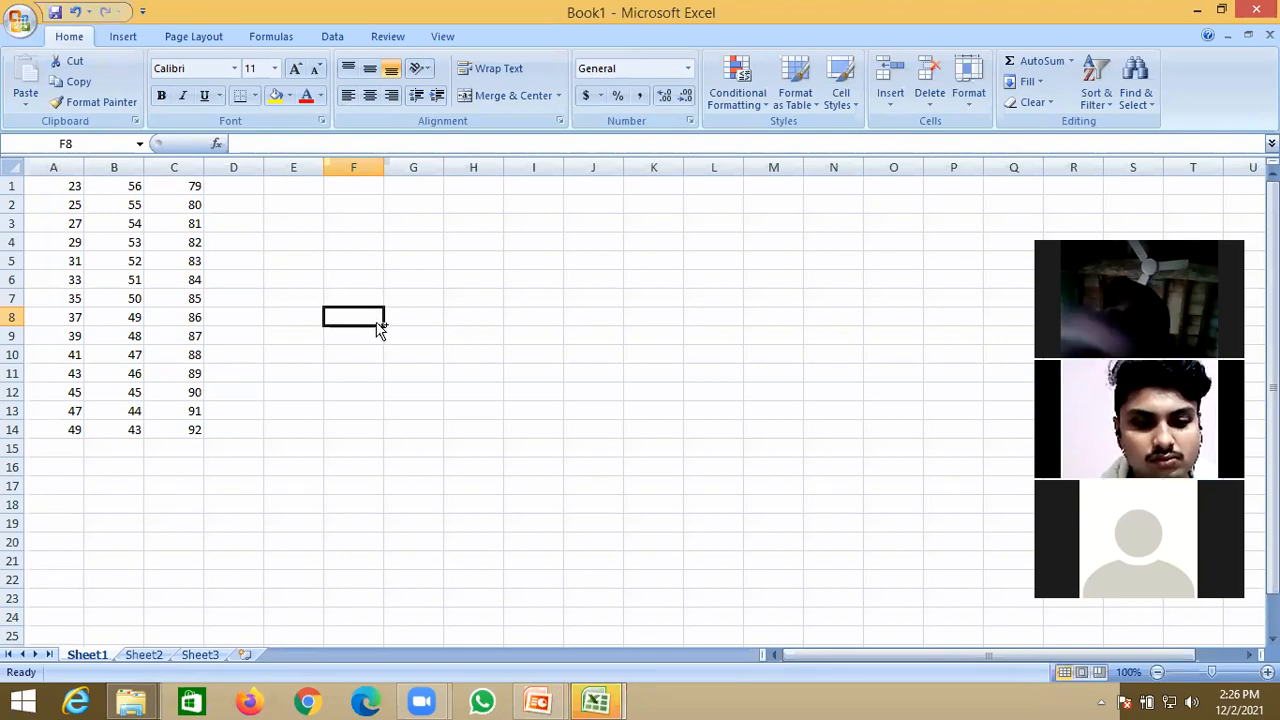
left_click(306, 294)
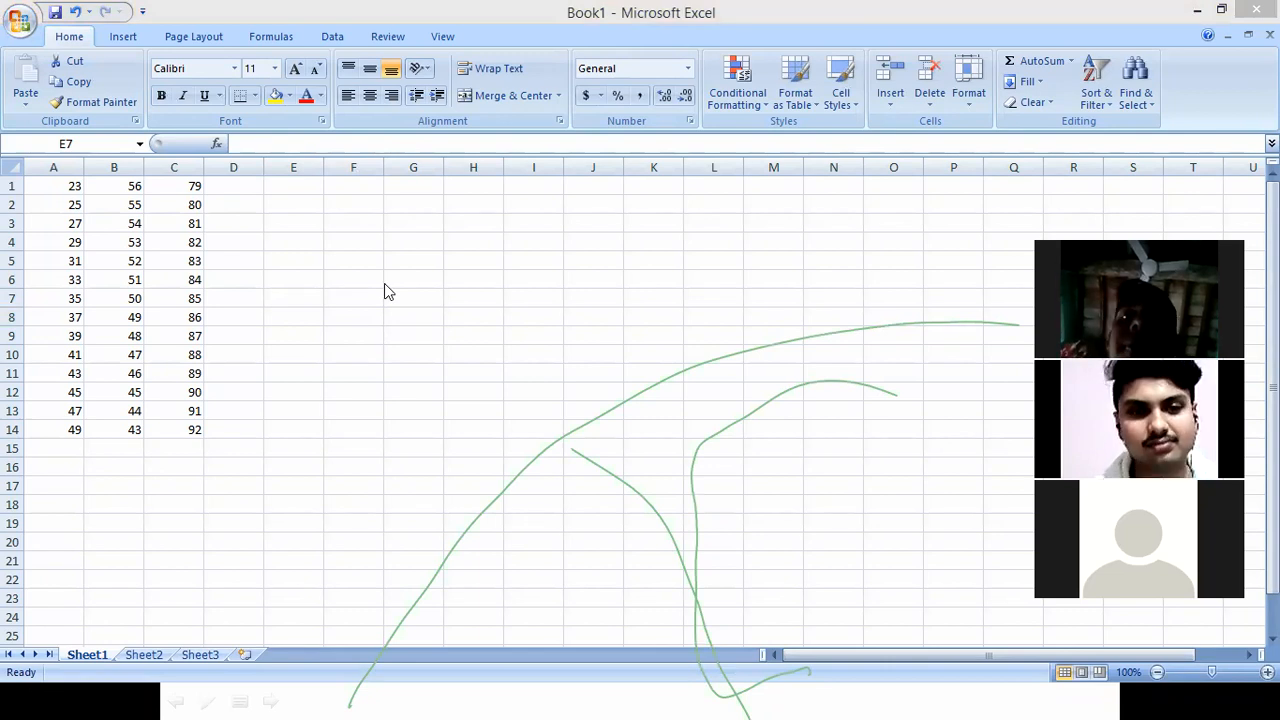
Step: Display the worksheet in formula view to examine the formulas in column C, and return to the normal value view
left_click(188, 262)
key("ctrl+grave")
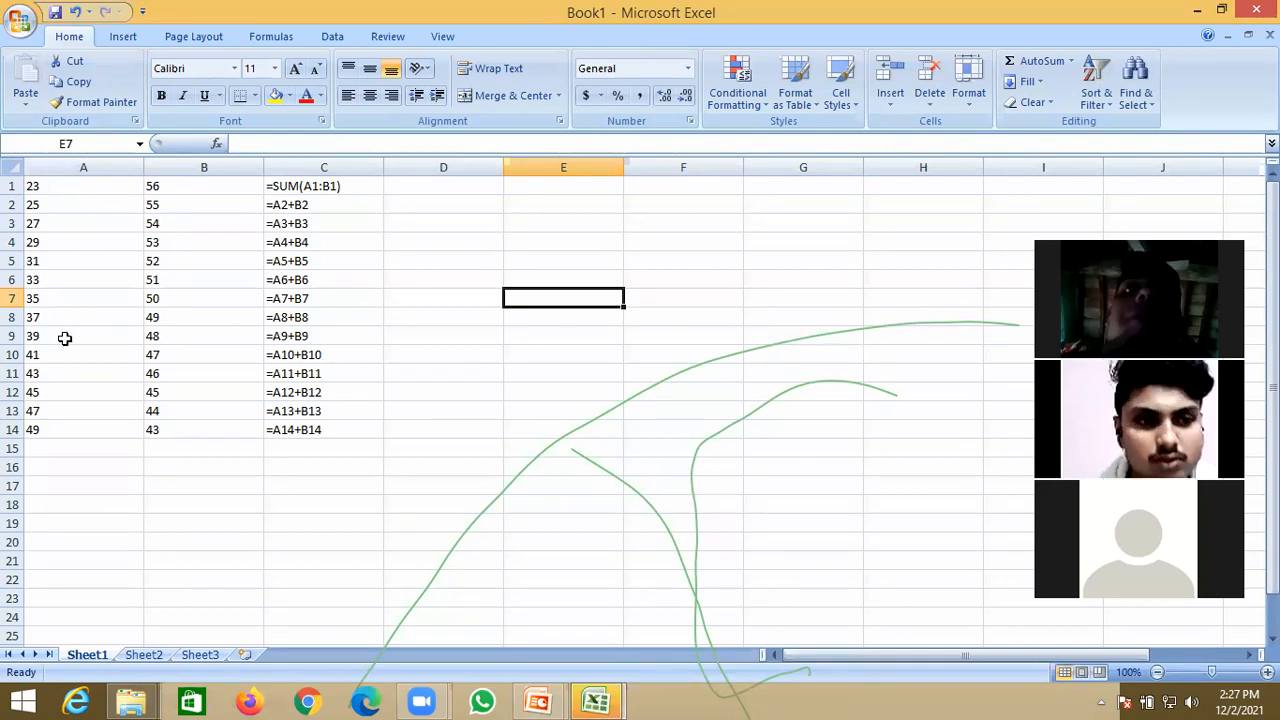
left_click_drag(200, 258, 409, 365)
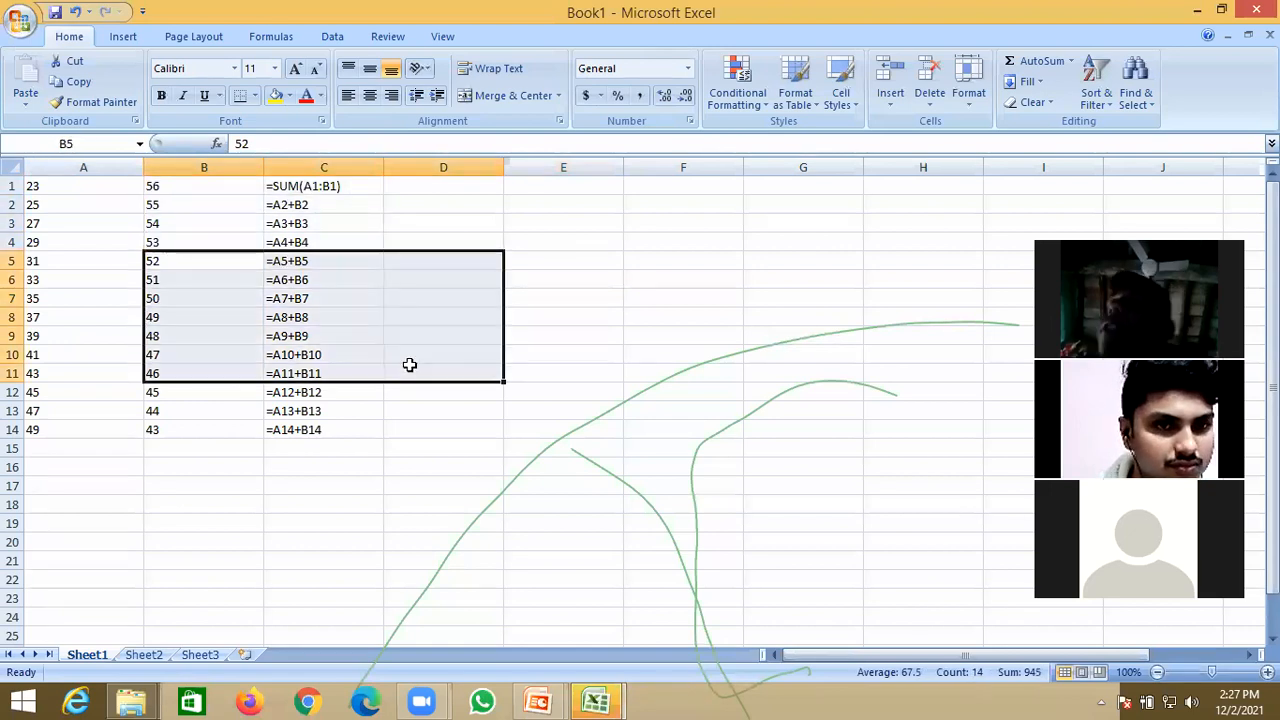
left_click(726, 229)
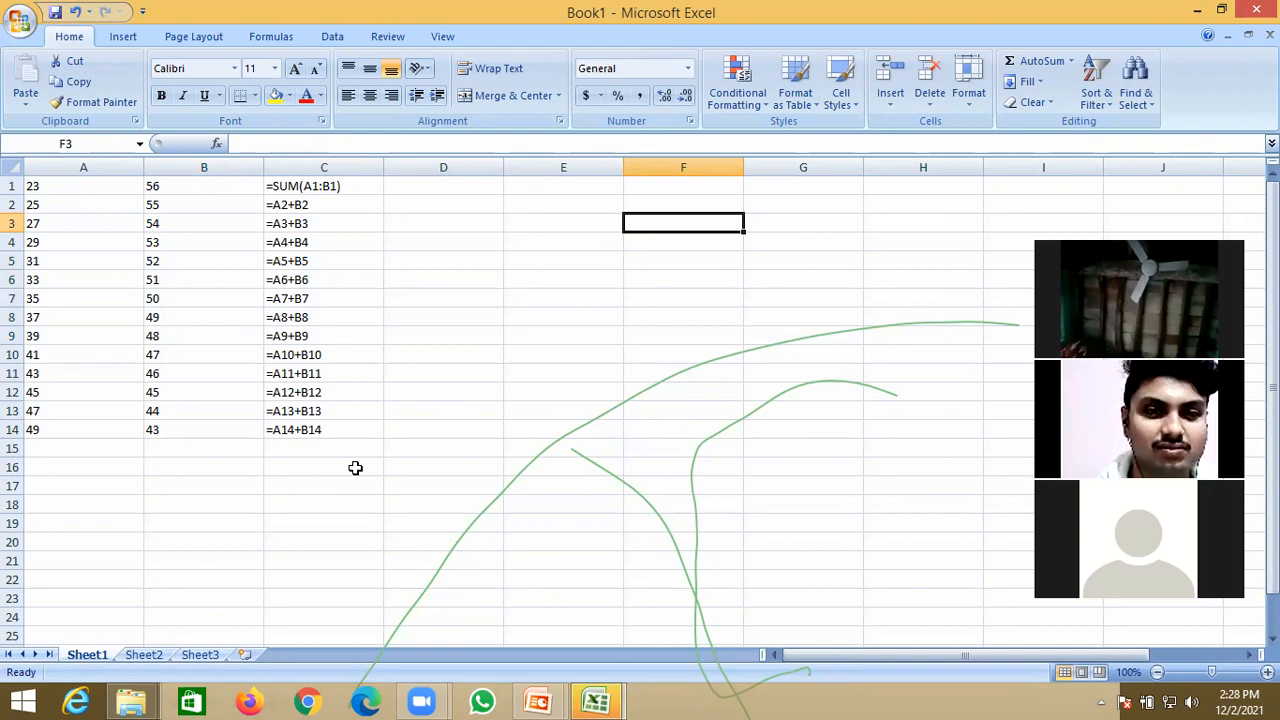
key("ctrl+grave")
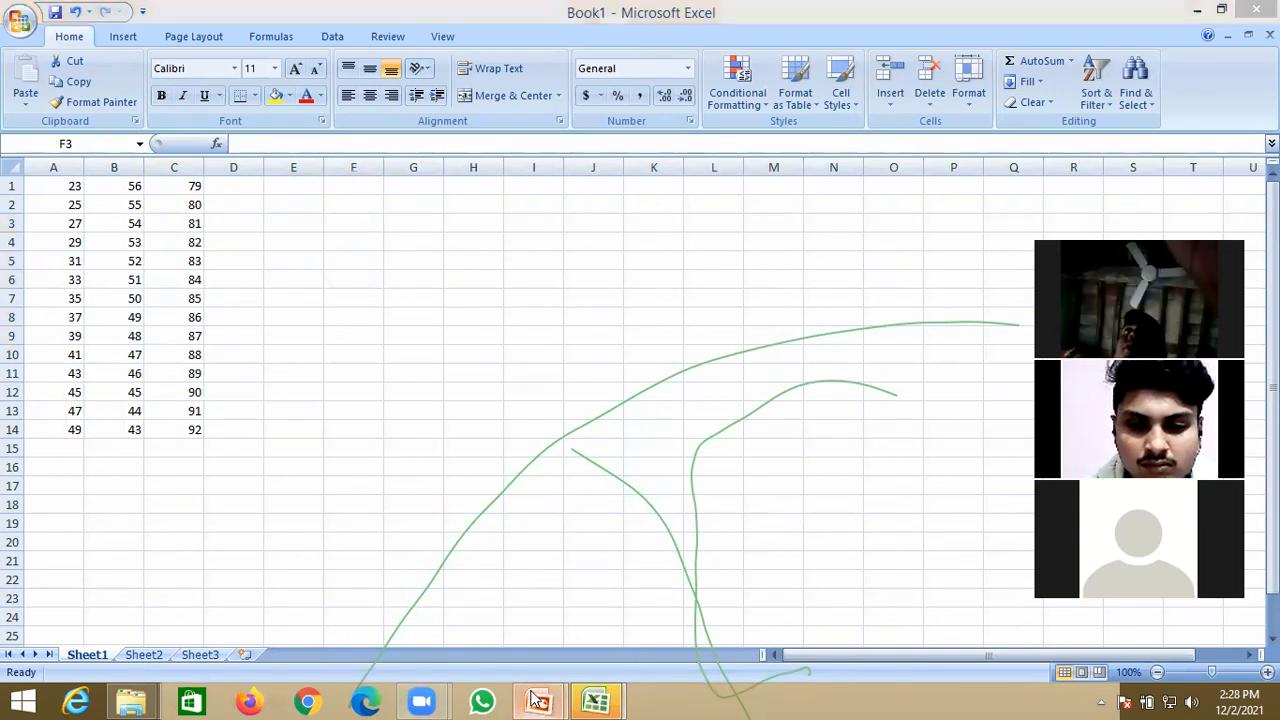
Step: Switch to the PowerPoint slide show and advance to the slide about the formula view of a worksheet
mouse_move(537, 700)
left_click(615, 628)
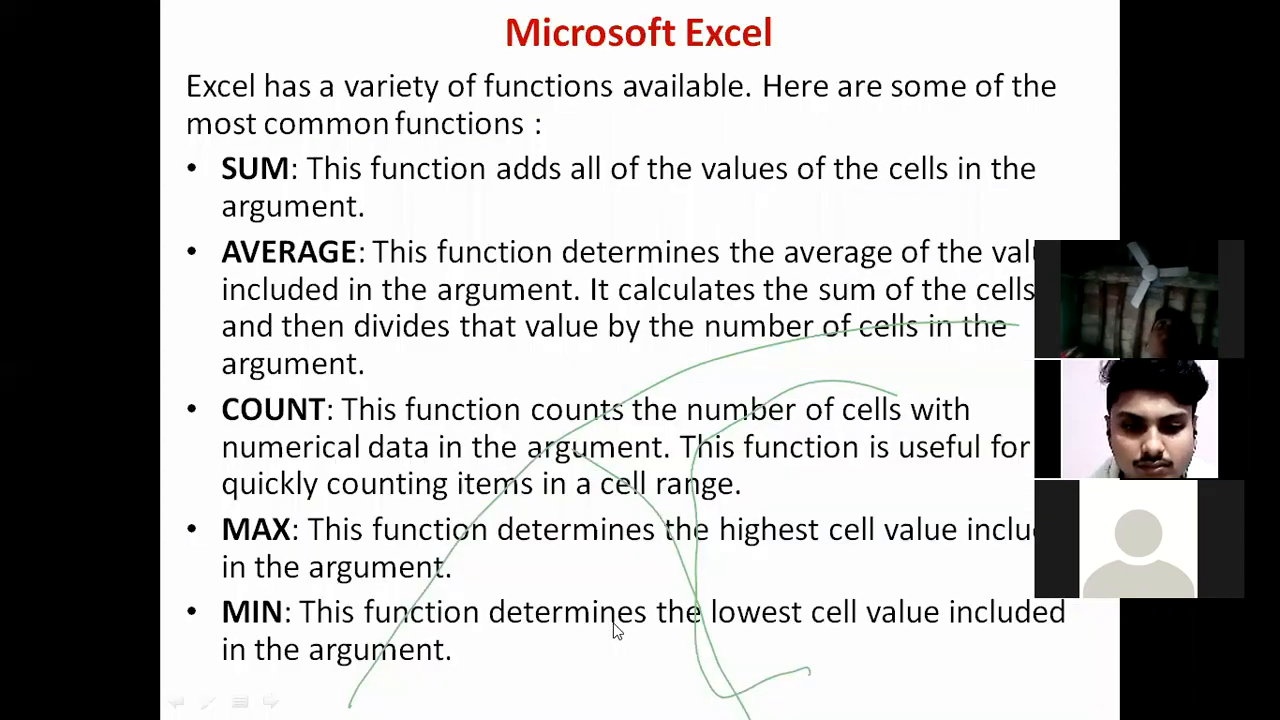
left_click(615, 631)
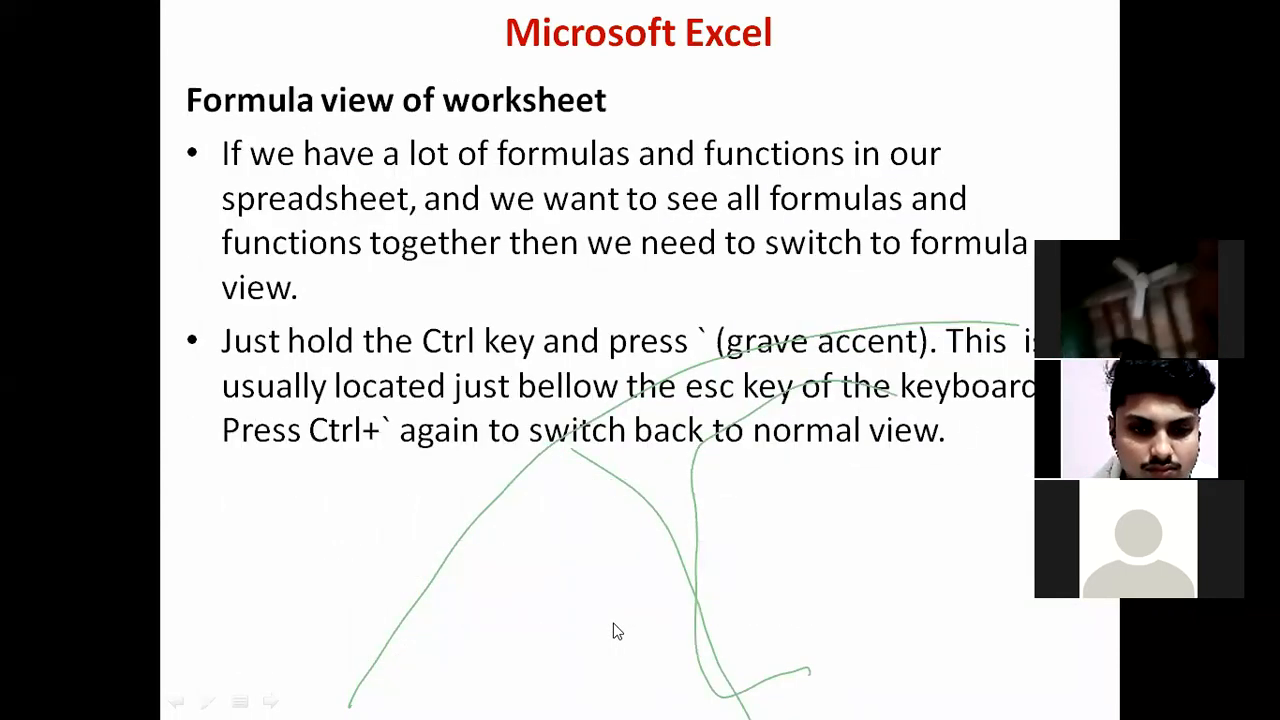
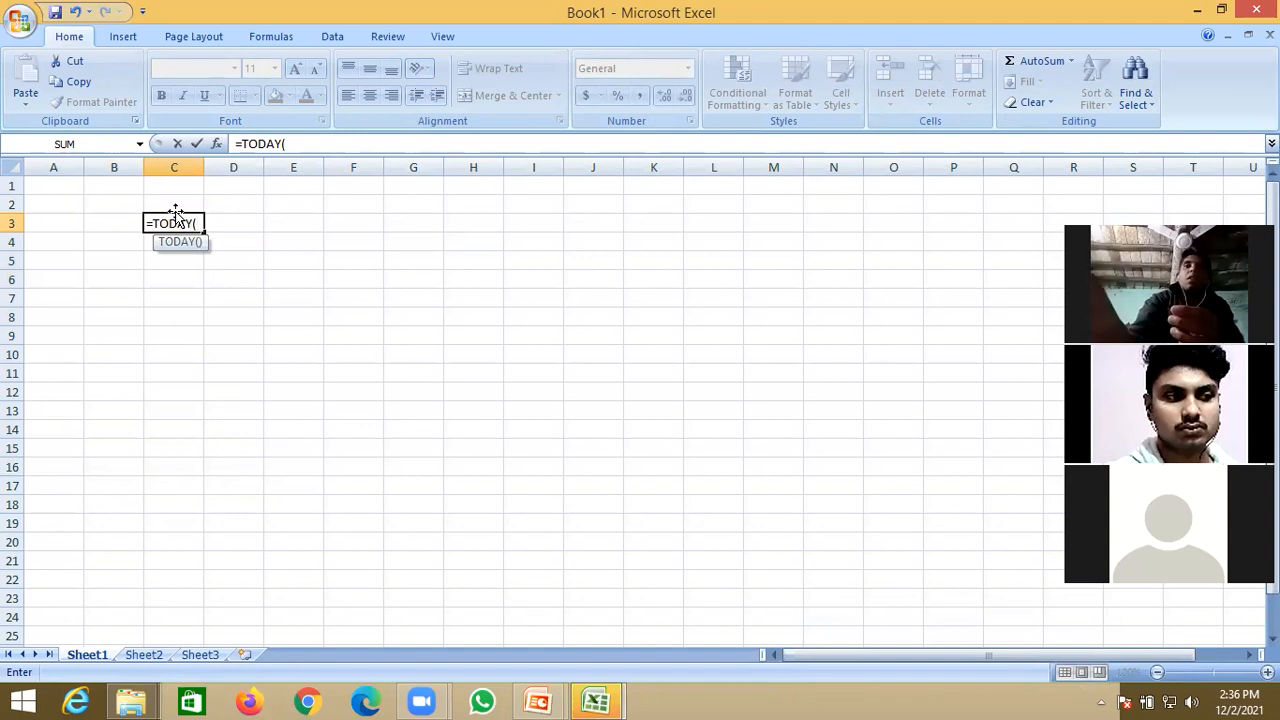
Step: Complete the TODAY formula in C3 and format its date as type 14/03/2001 with the English (United Kingdom) locale
key("Return")
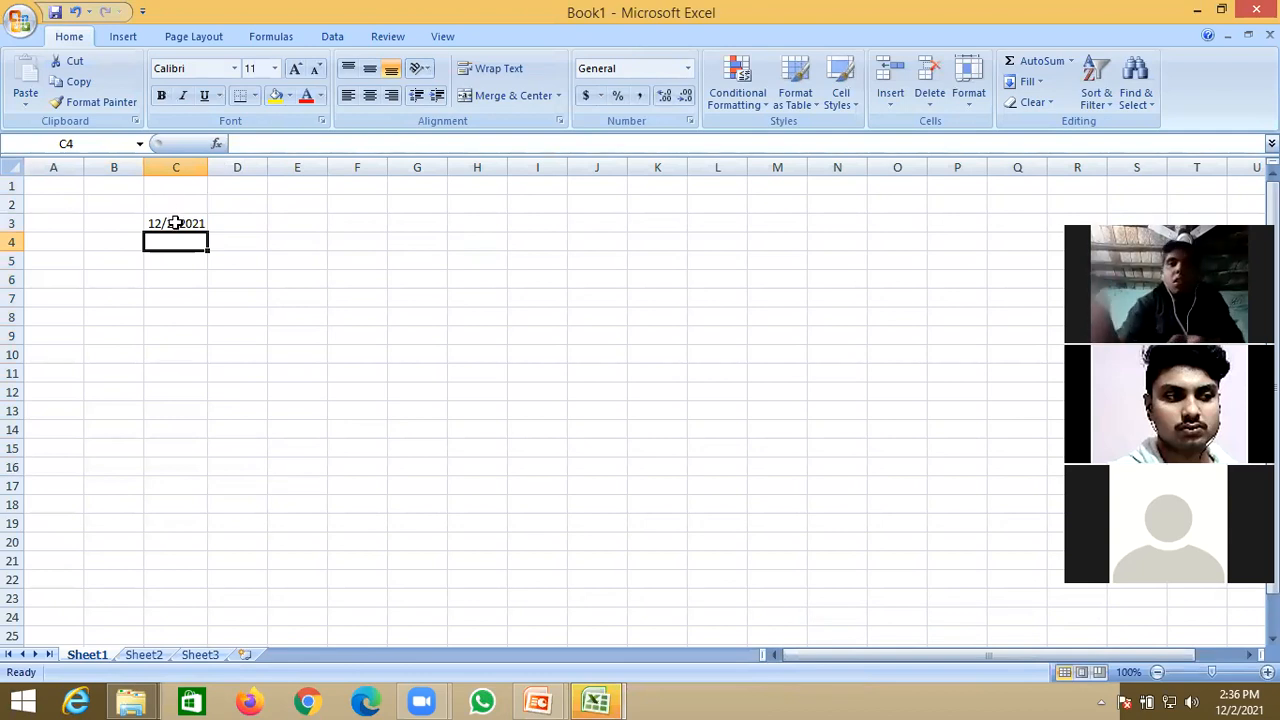
left_click(175, 222)
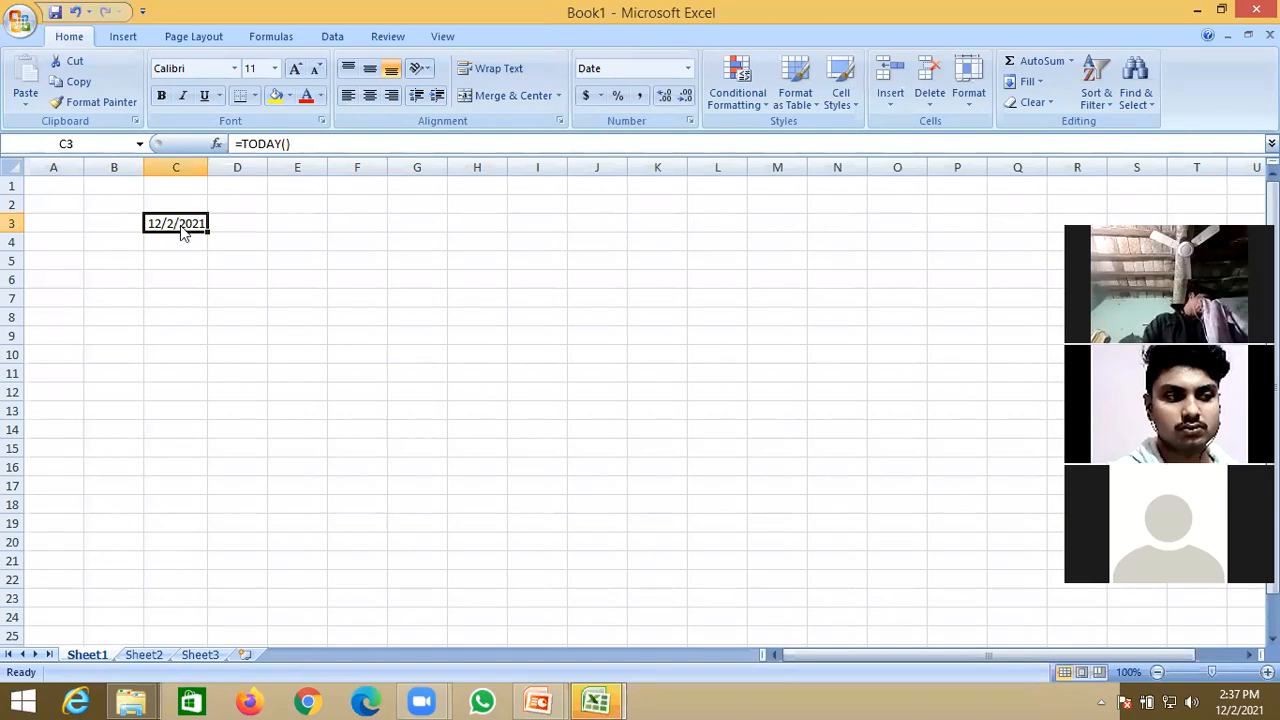
right_click(182, 227)
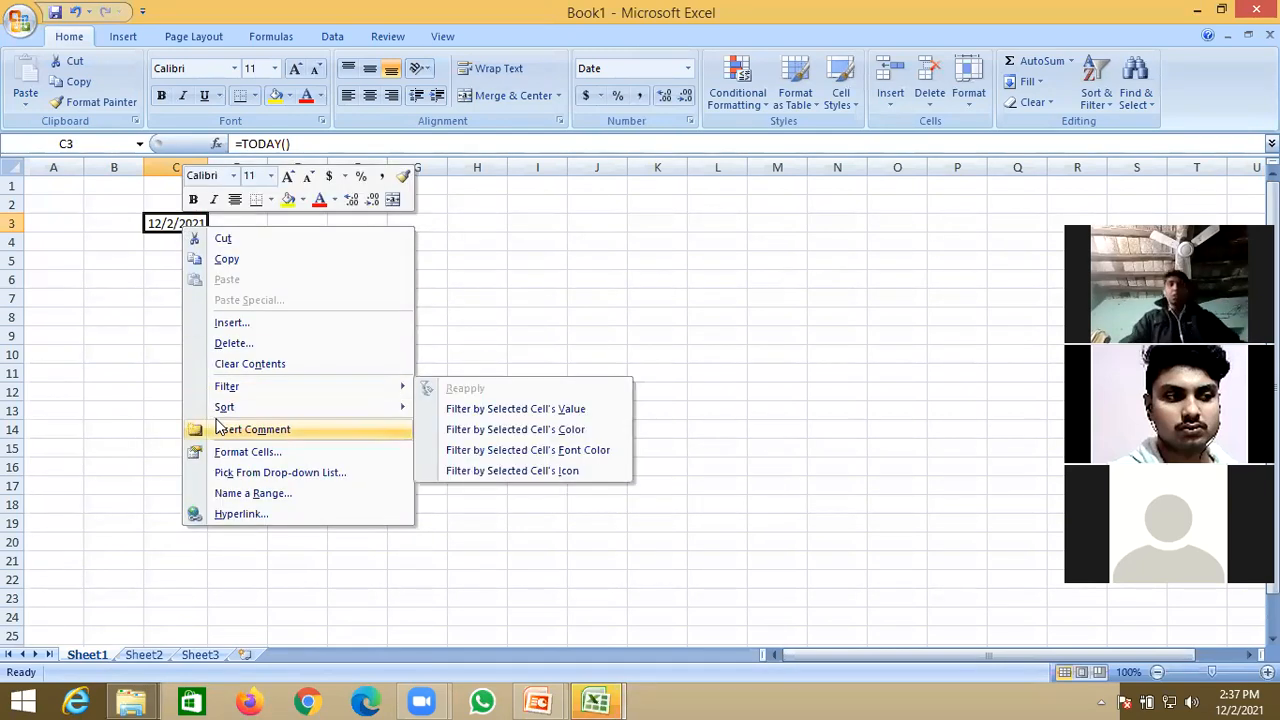
left_click(232, 453)
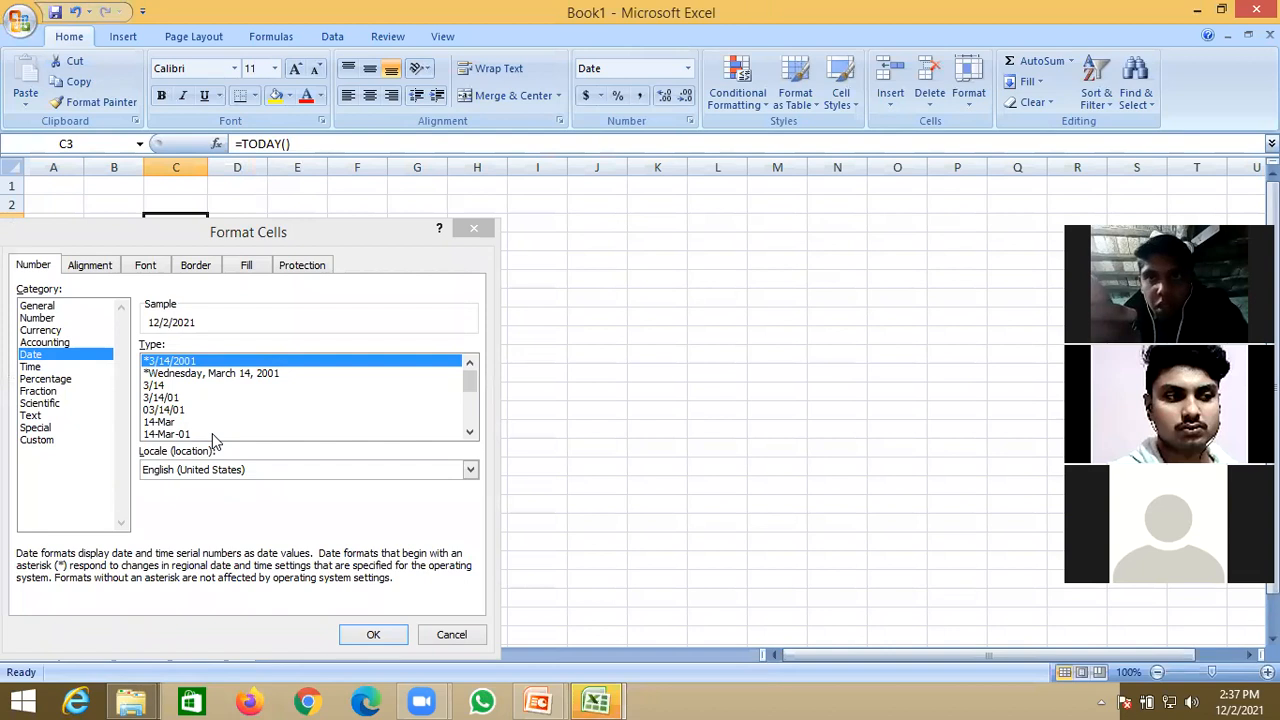
left_click(470, 470)
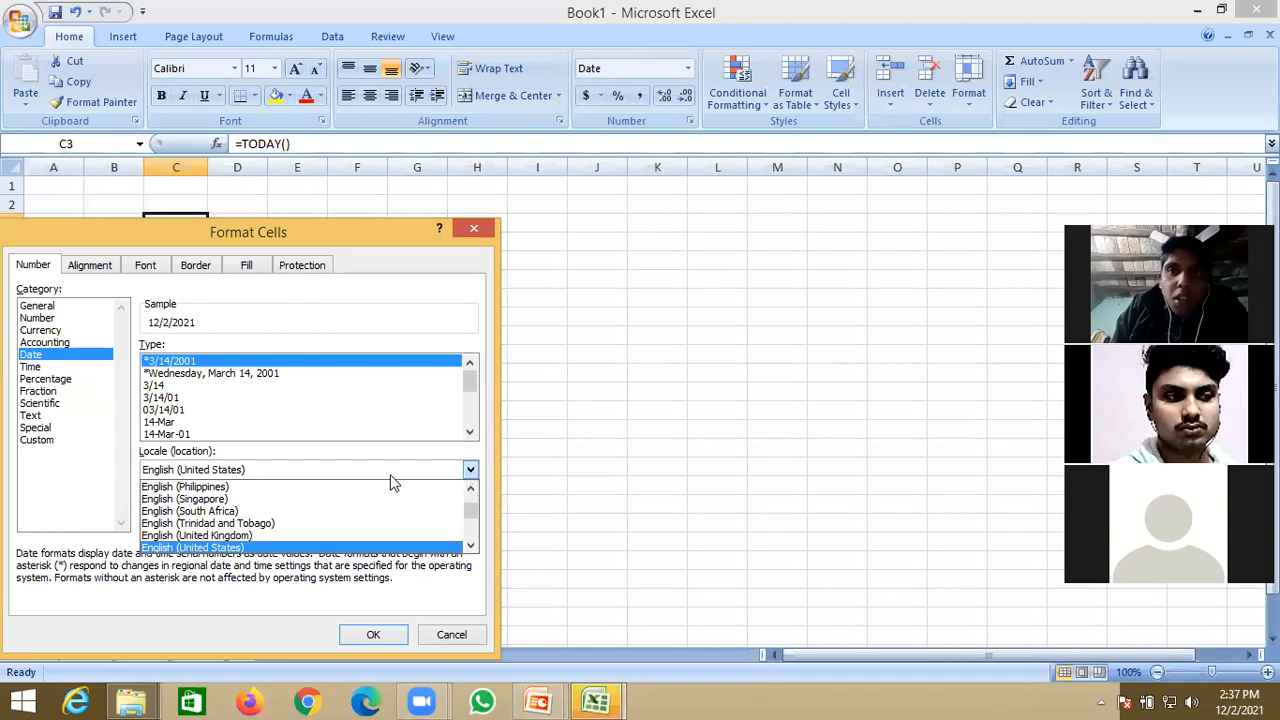
left_click(250, 537)
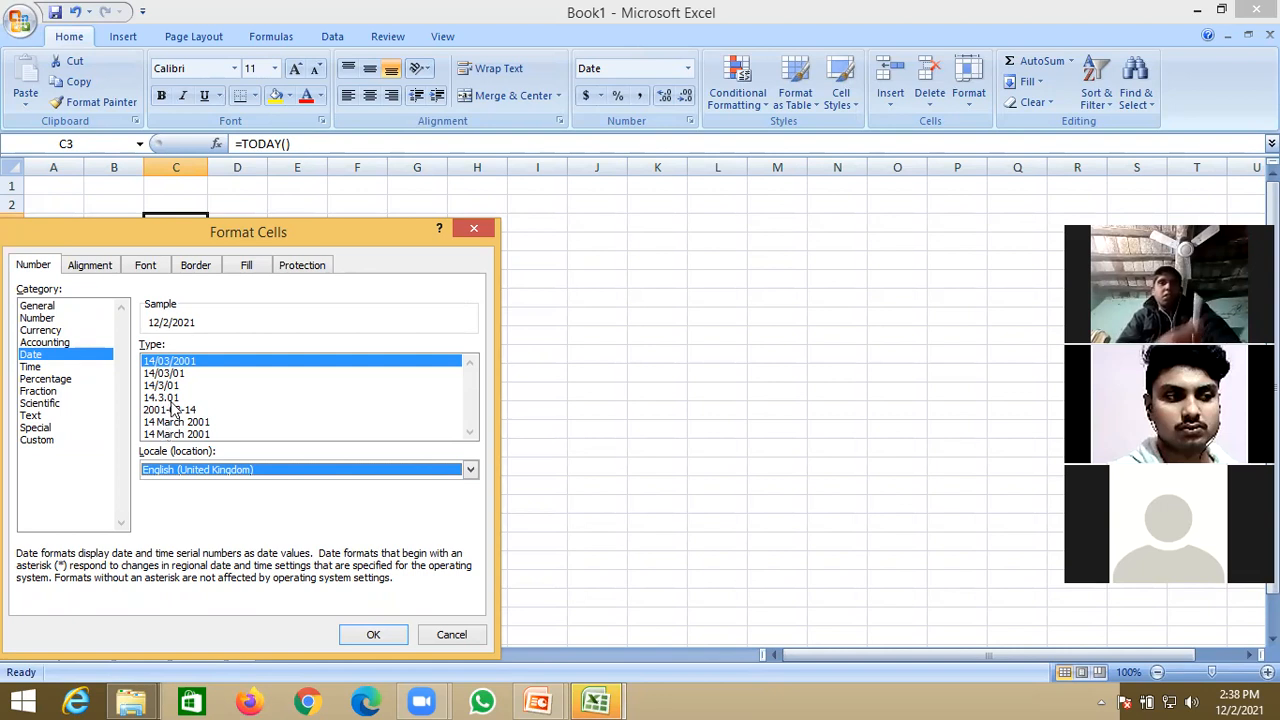
left_click(190, 362)
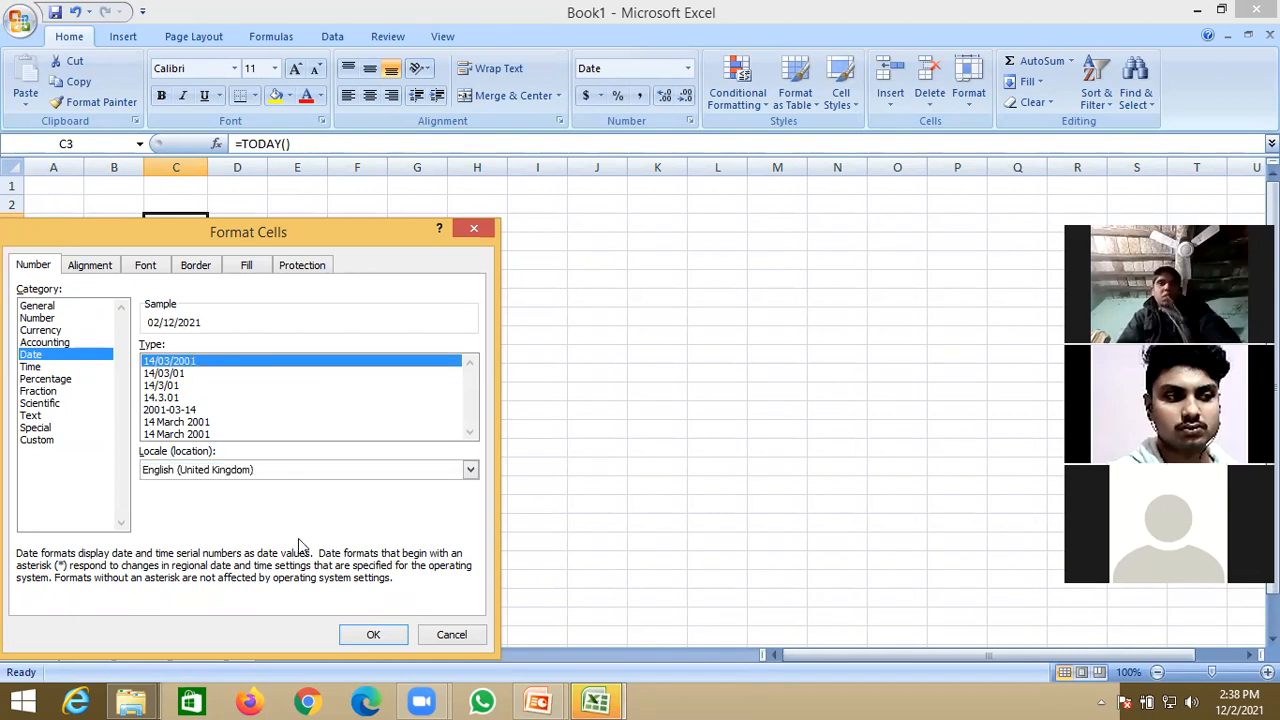
left_click(373, 636)
left_click(358, 447)
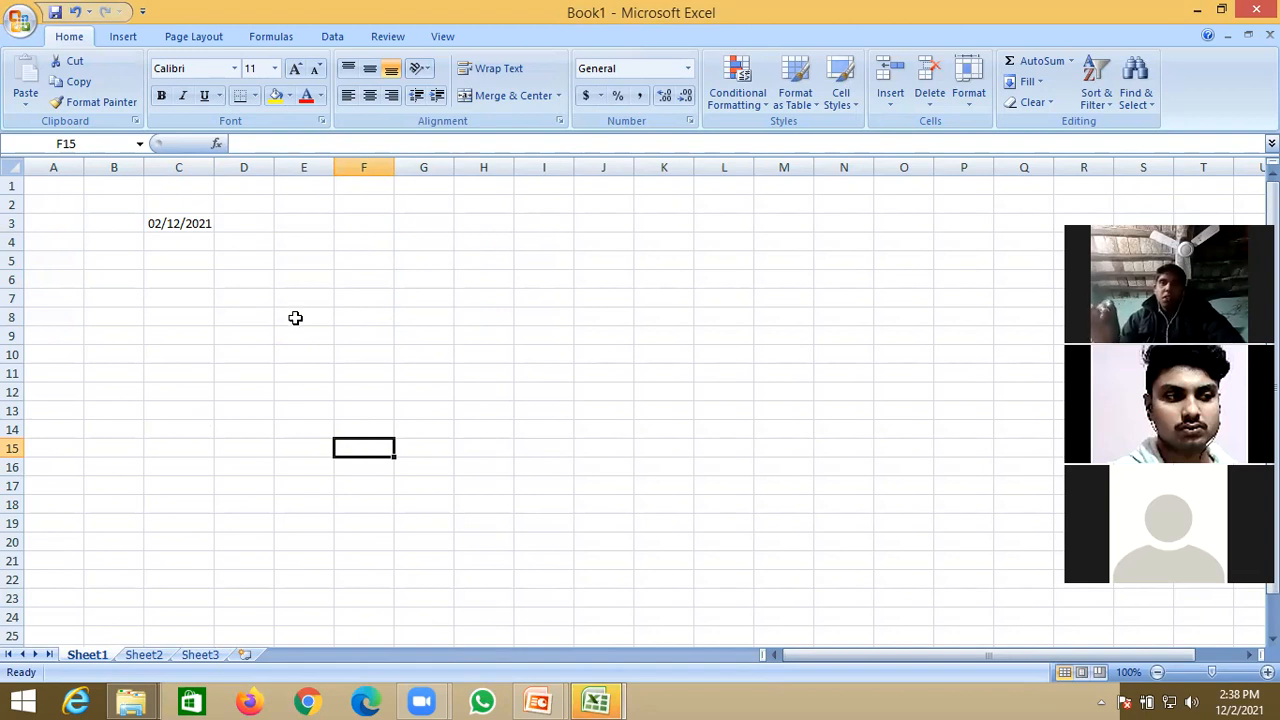
Step: Enter a DATEVALUE formula in cell D5 that refers to the date in C3
left_click(239, 261)
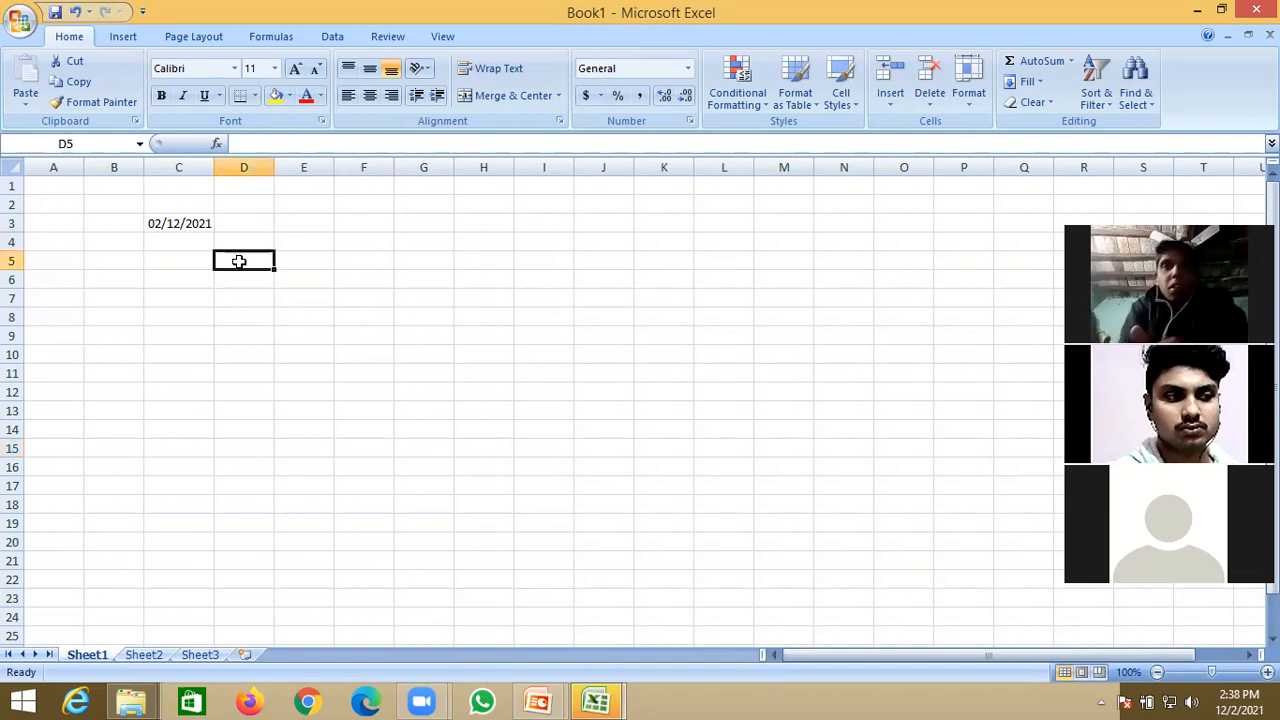
type("=")
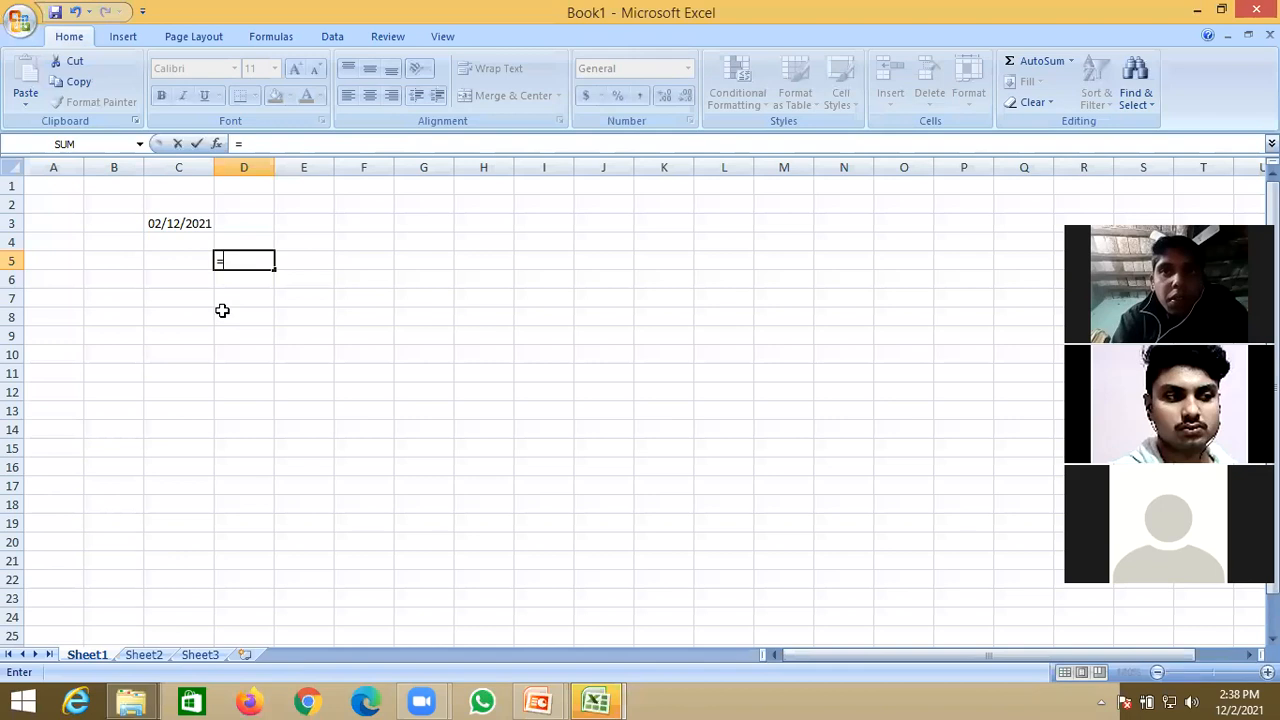
type("dat")
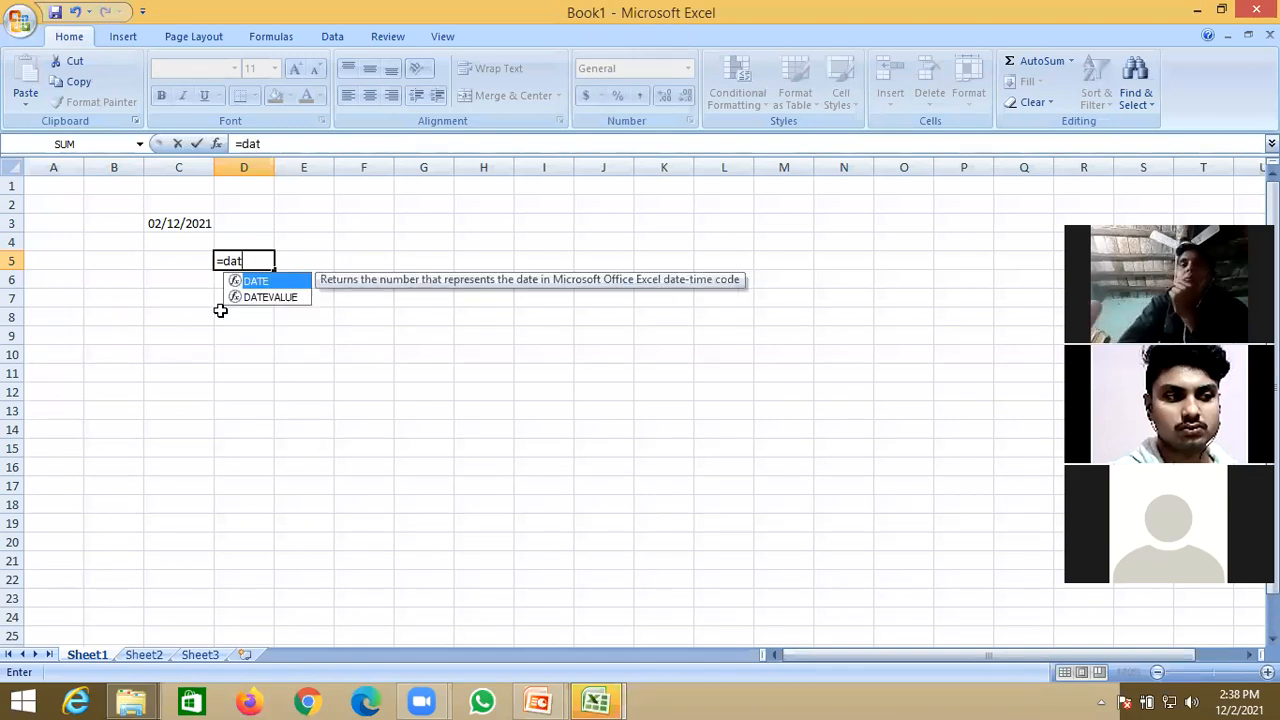
key("Down")
key("Tab")
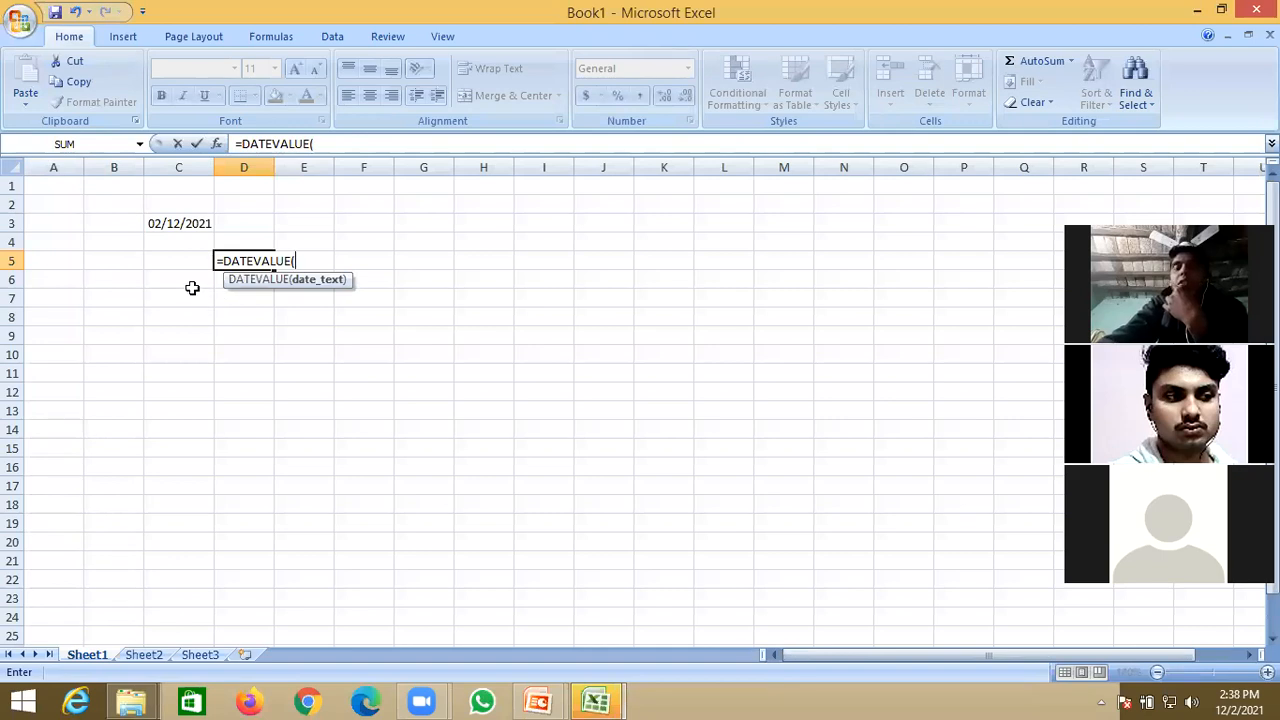
left_click(175, 222)
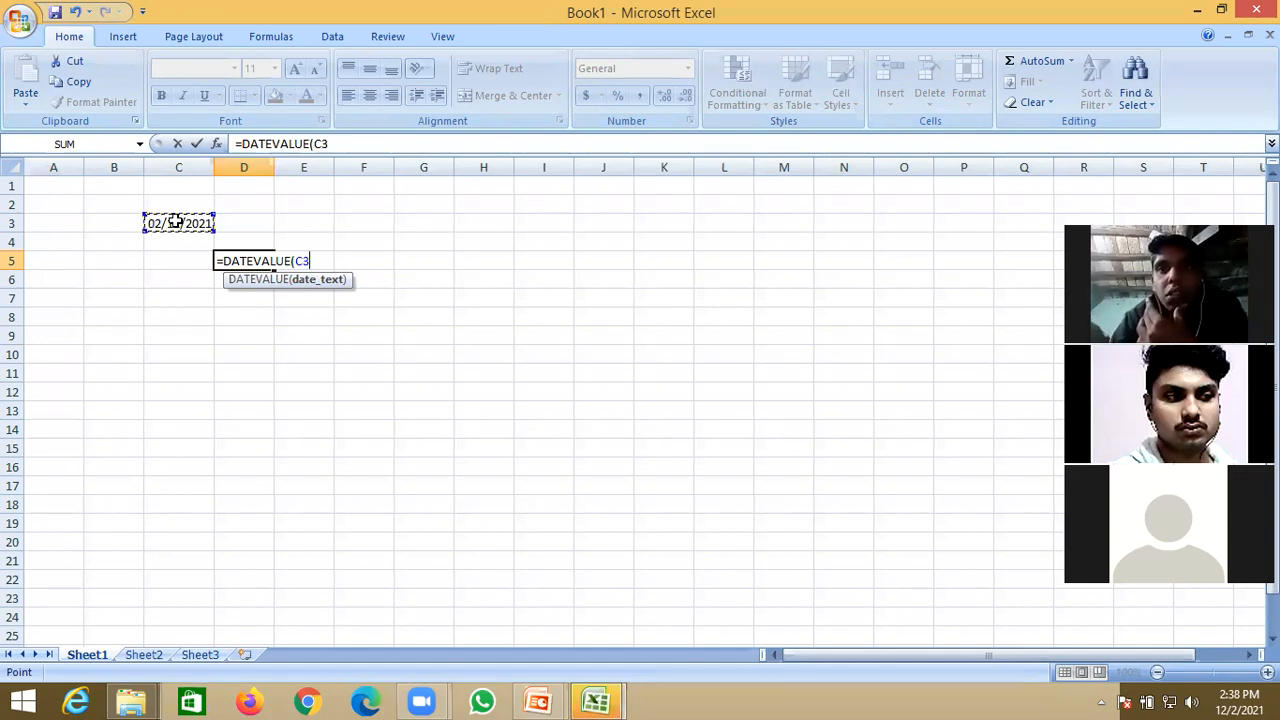
type(")")
key("Return")
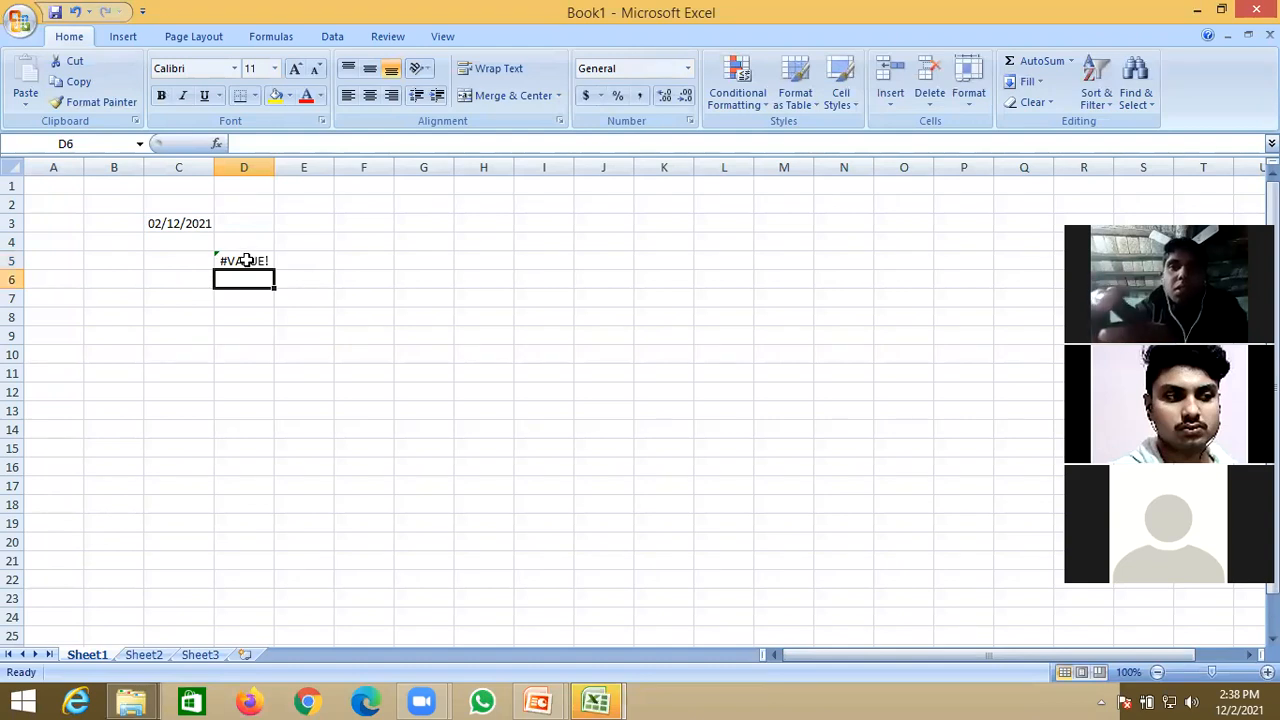
Step: Replace the cell reference in D5's DATEVALUE formula with the quoted date text "02/12/2021"
left_click(246, 260)
double_click(257, 260)
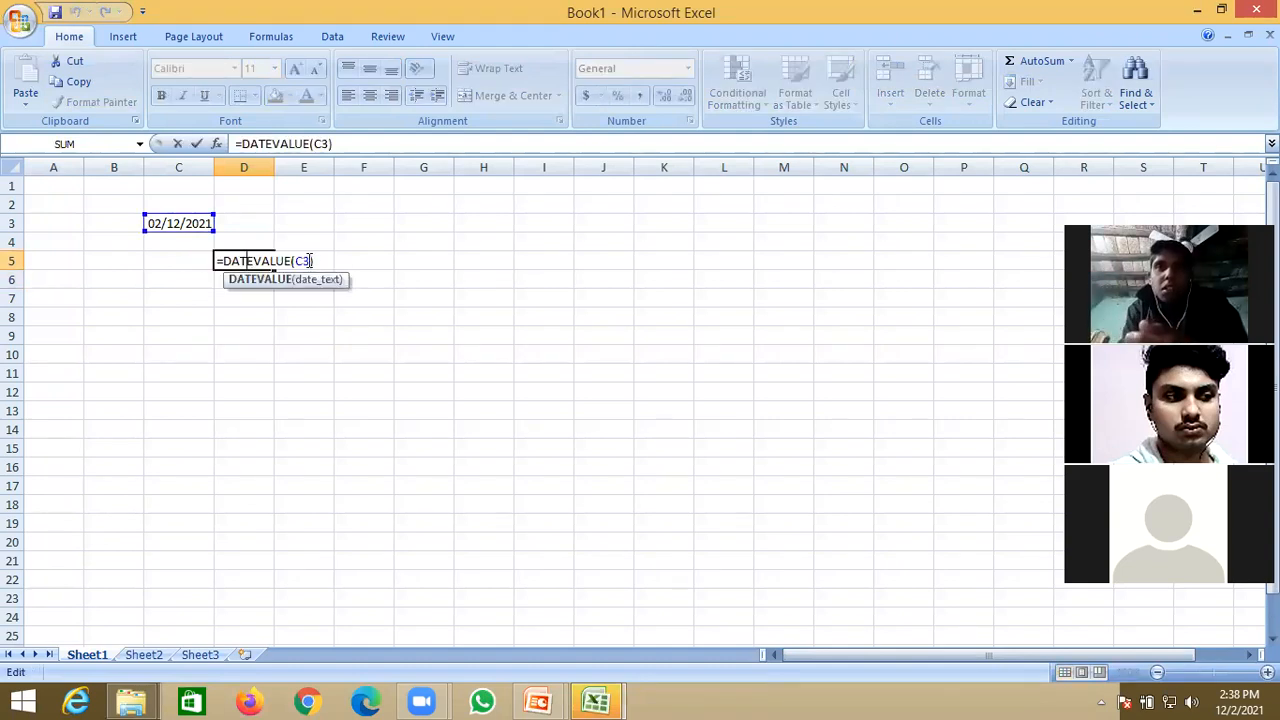
key("BackSpace")
key("BackSpace")
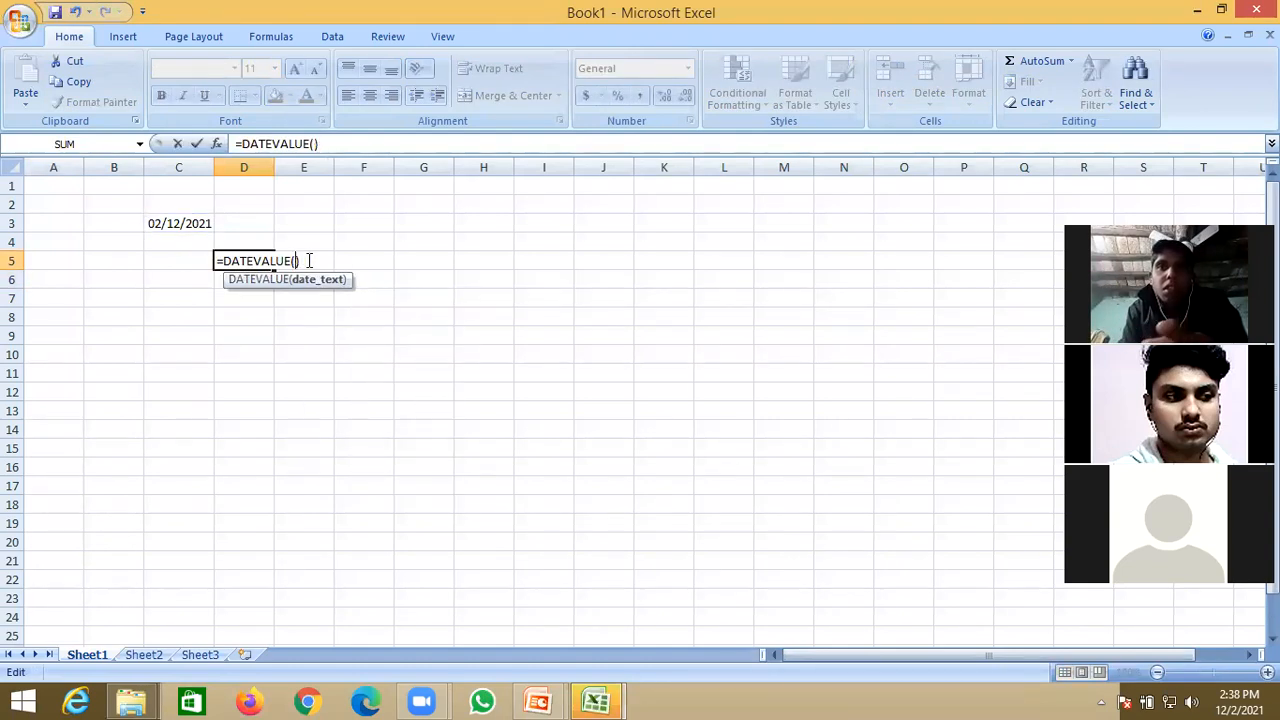
type("\"")
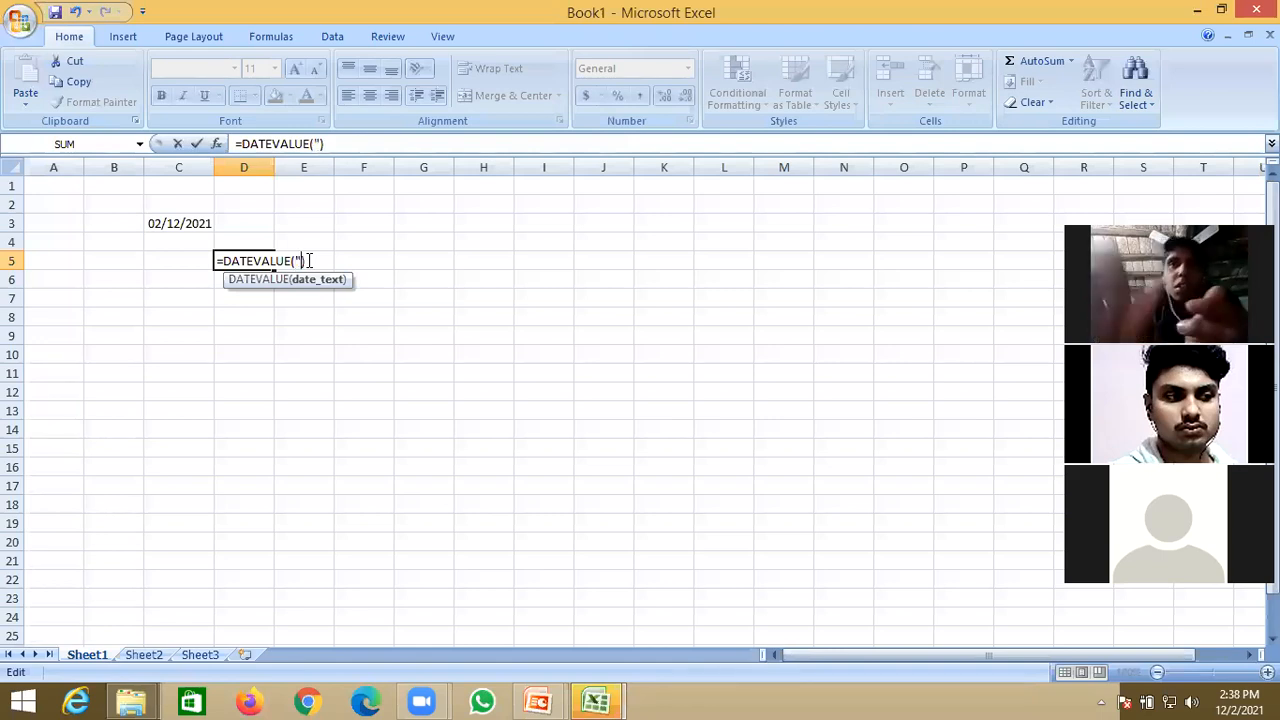
type("02/12/2021")
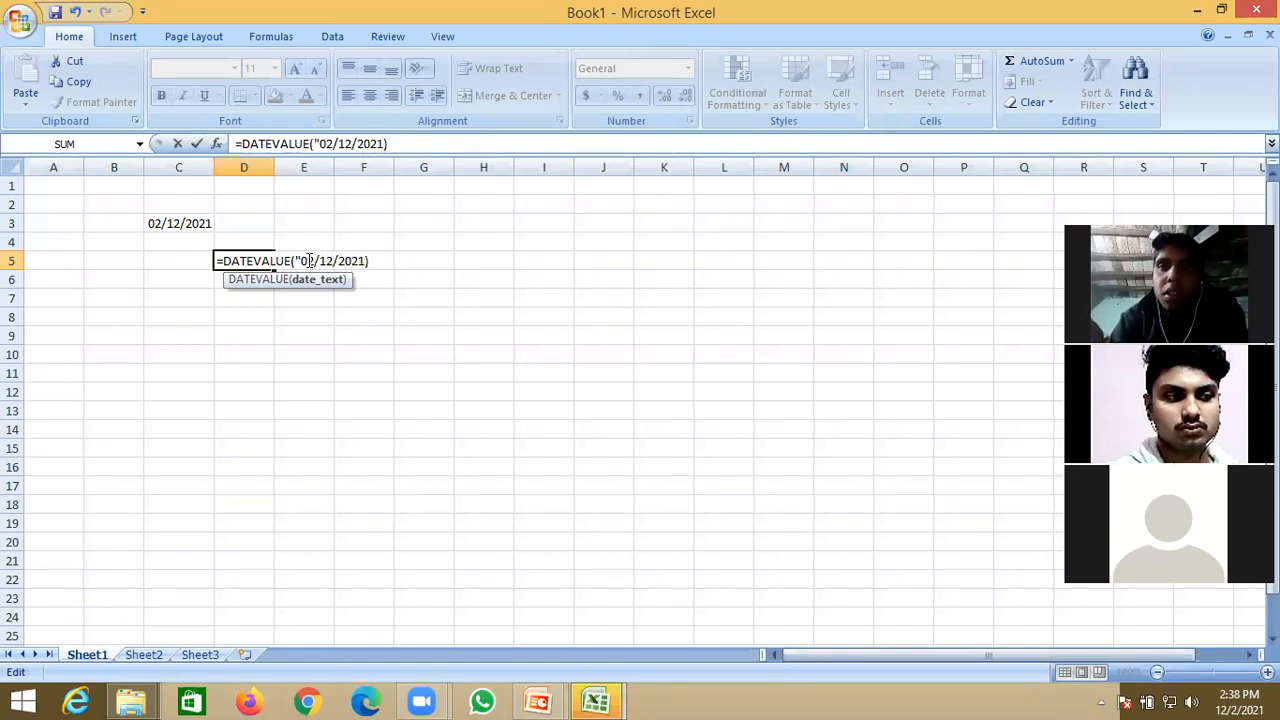
type("\"")
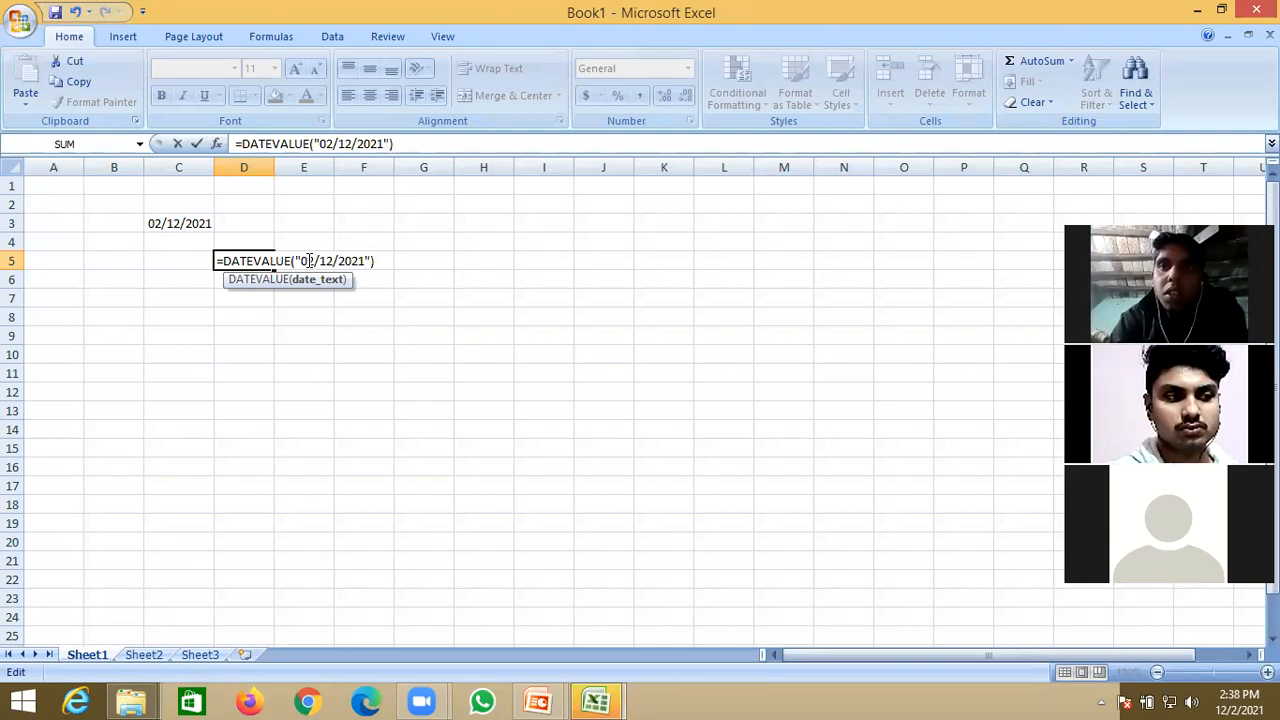
type(")")
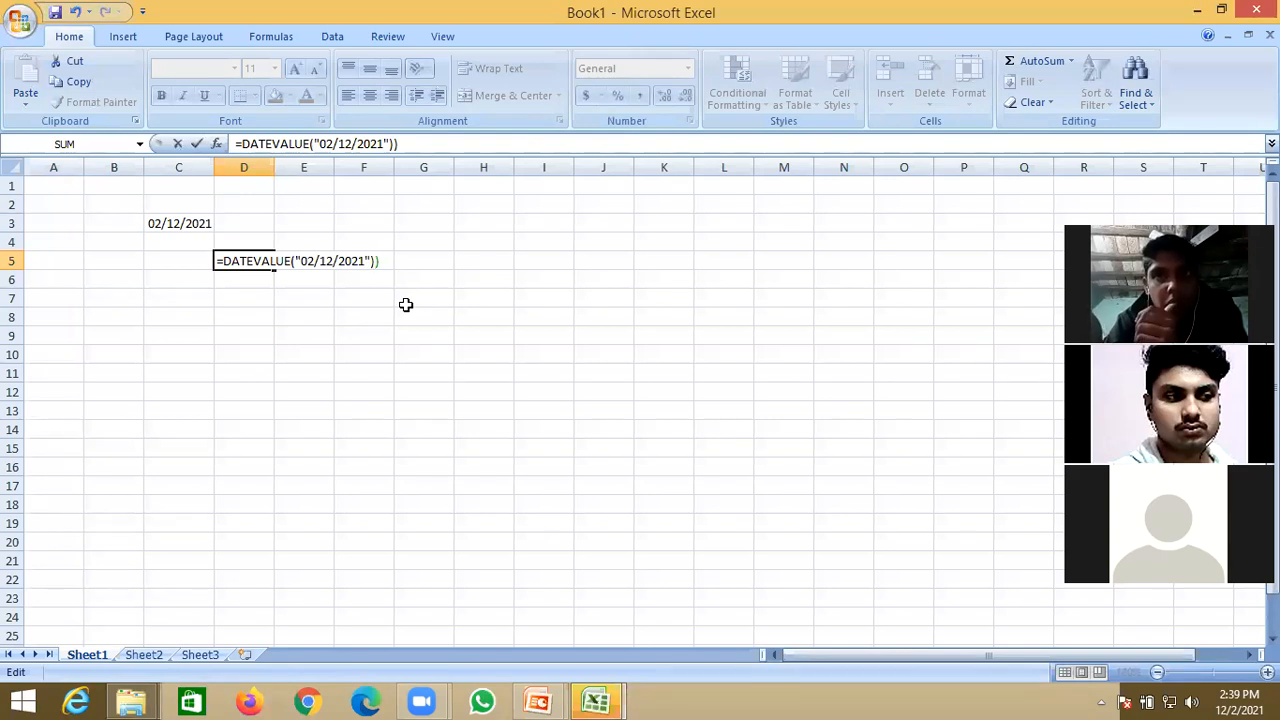
key("BackSpace")
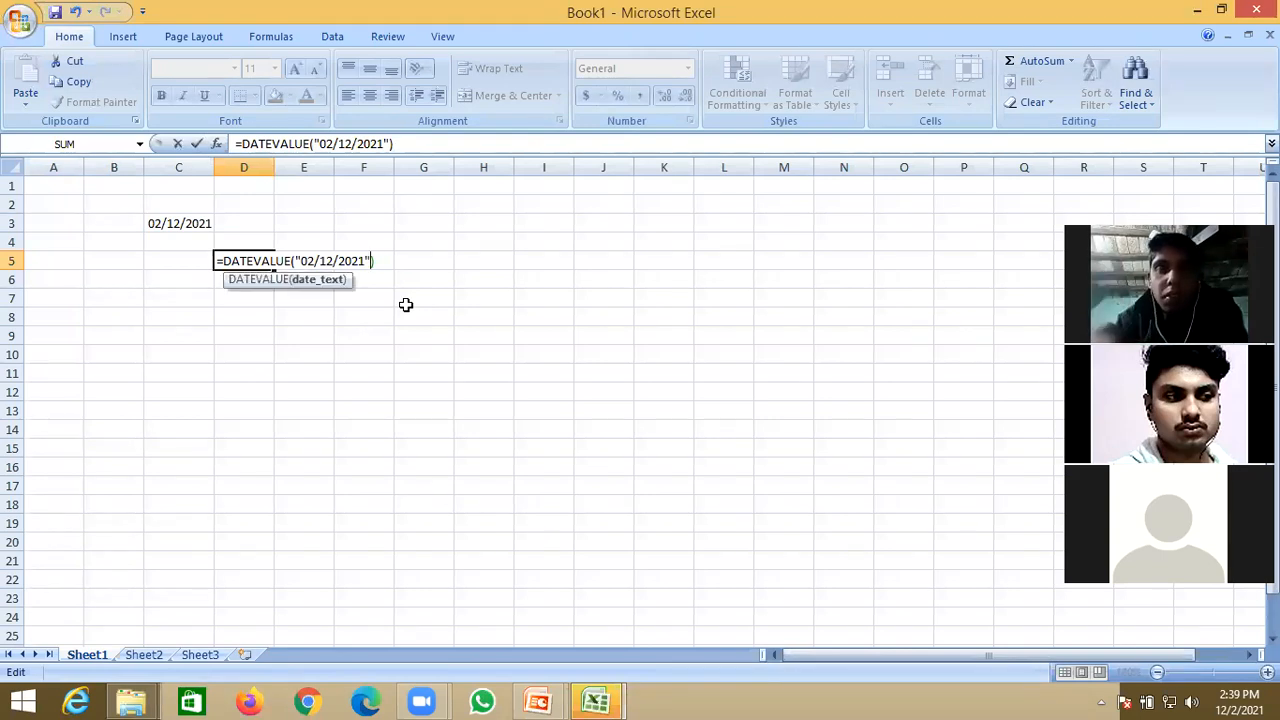
key("Return")
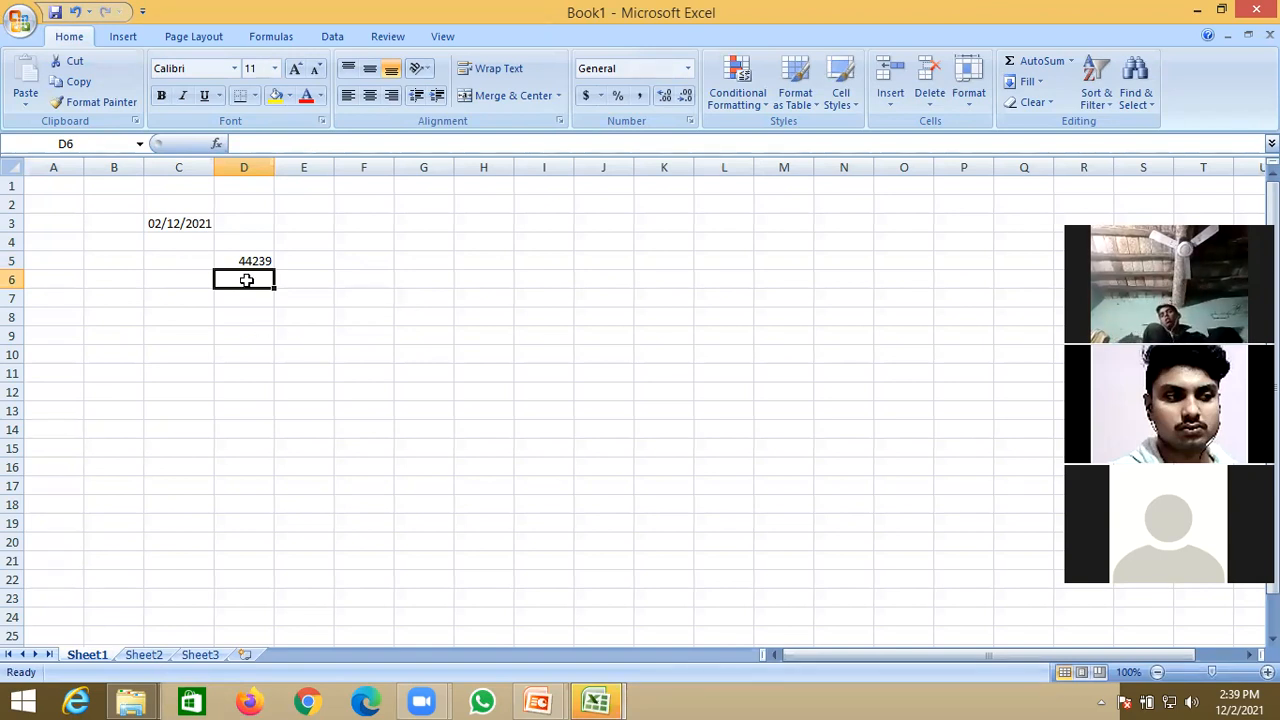
Step: Enter the formula =DAY(D5) in cell D6 to extract the day from the date serial number
type("=")
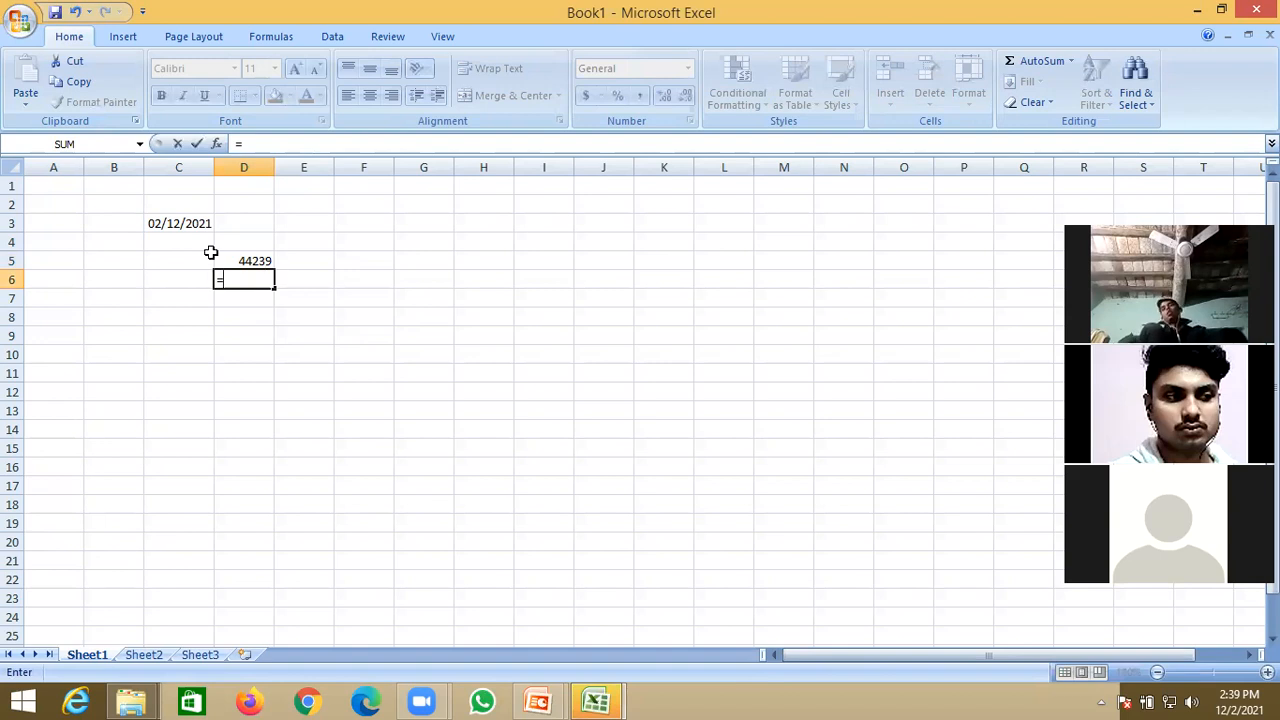
type("date(")
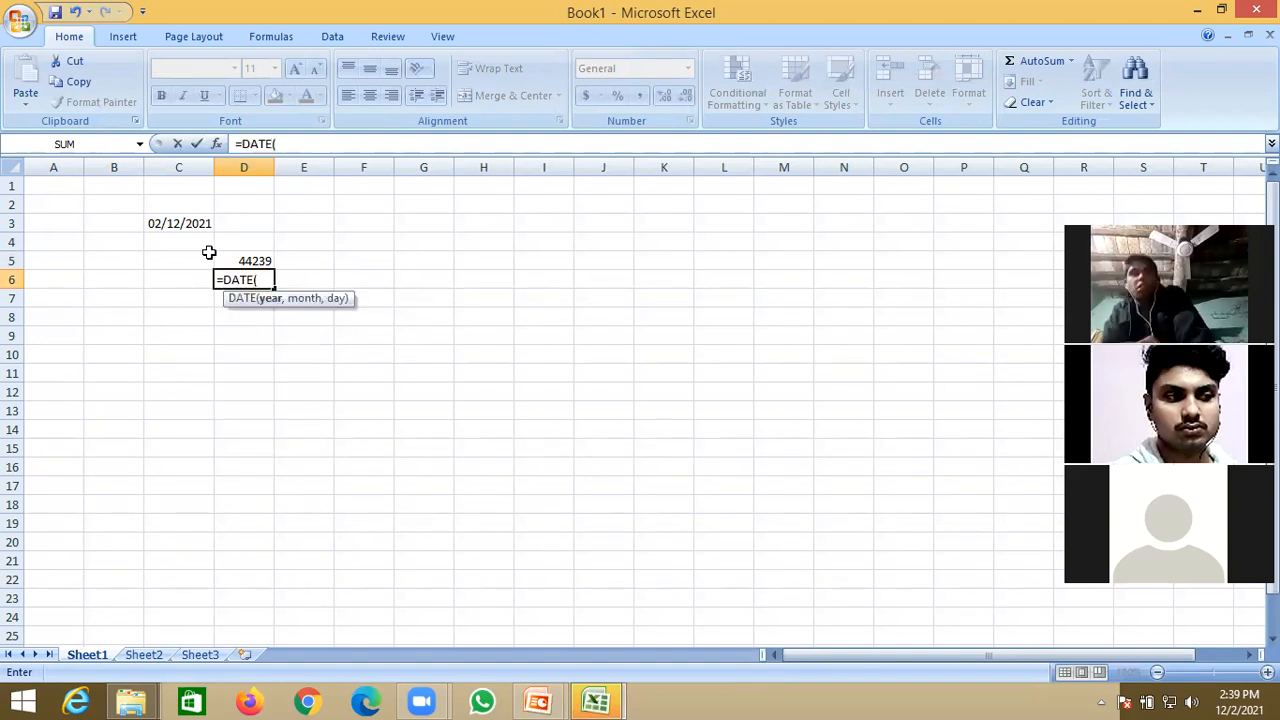
key("BackSpace")
key("BackSpace")
key("BackSpace")
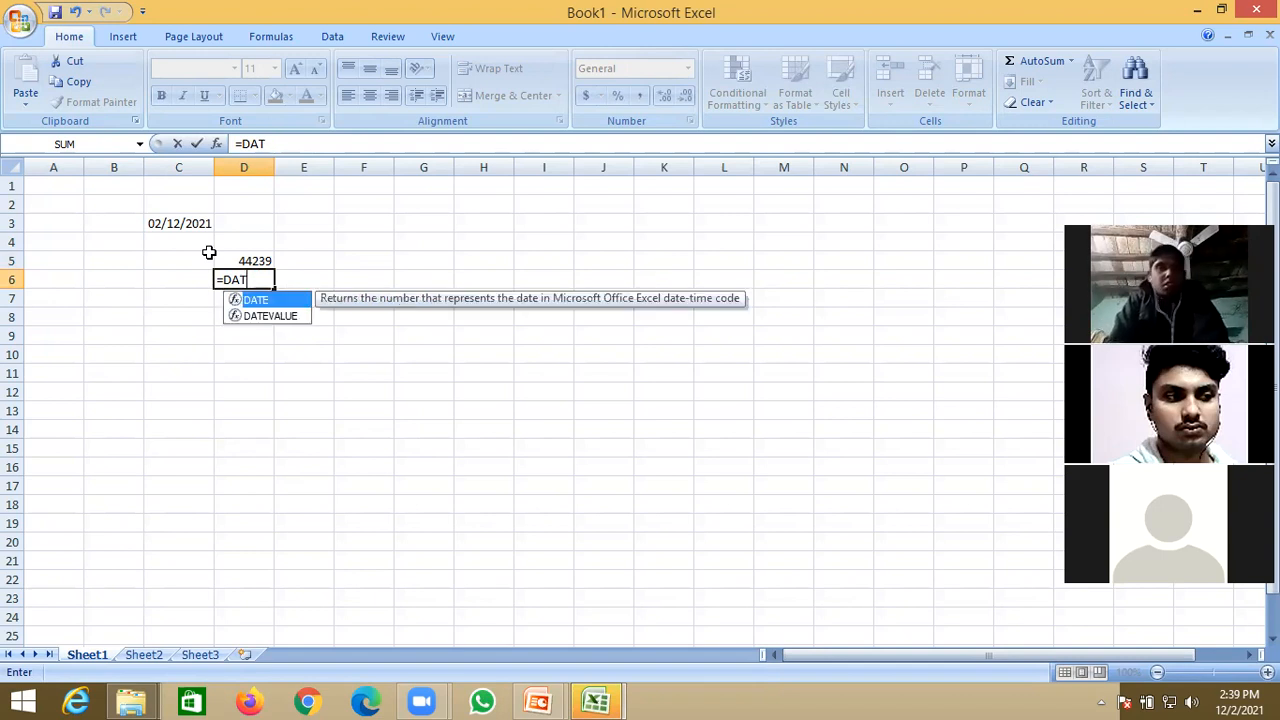
type("y")
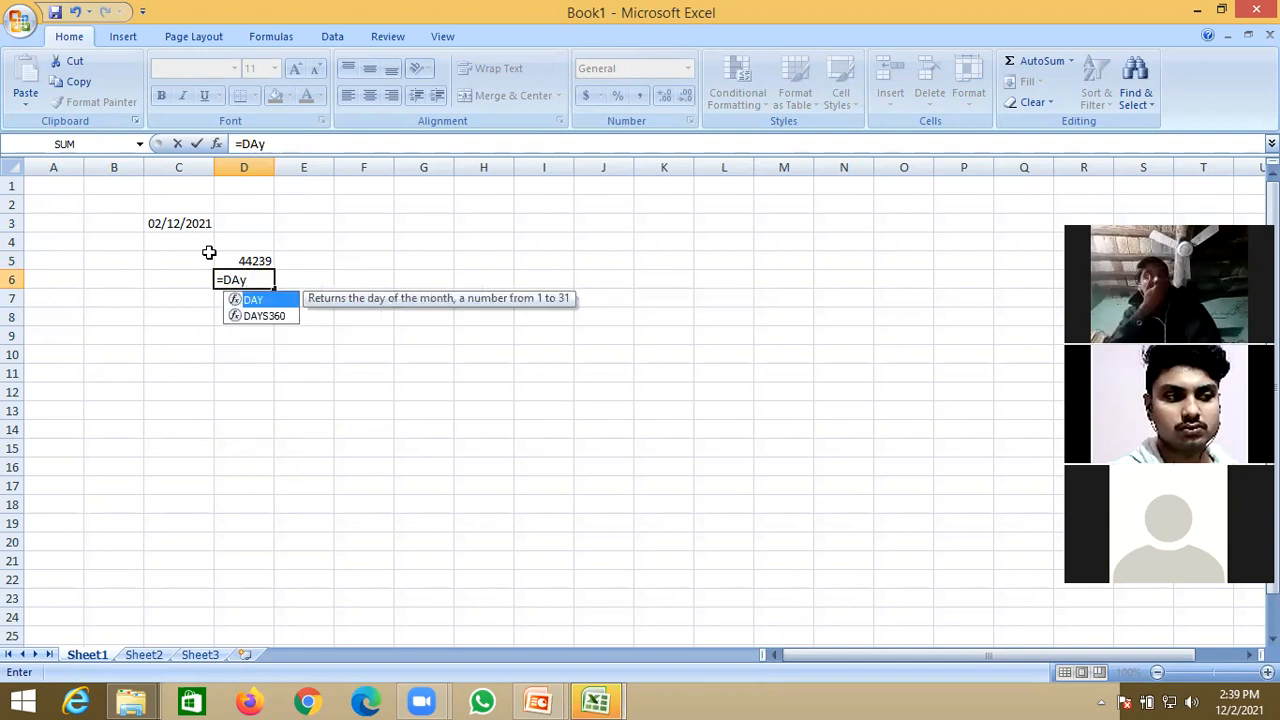
key("Tab")
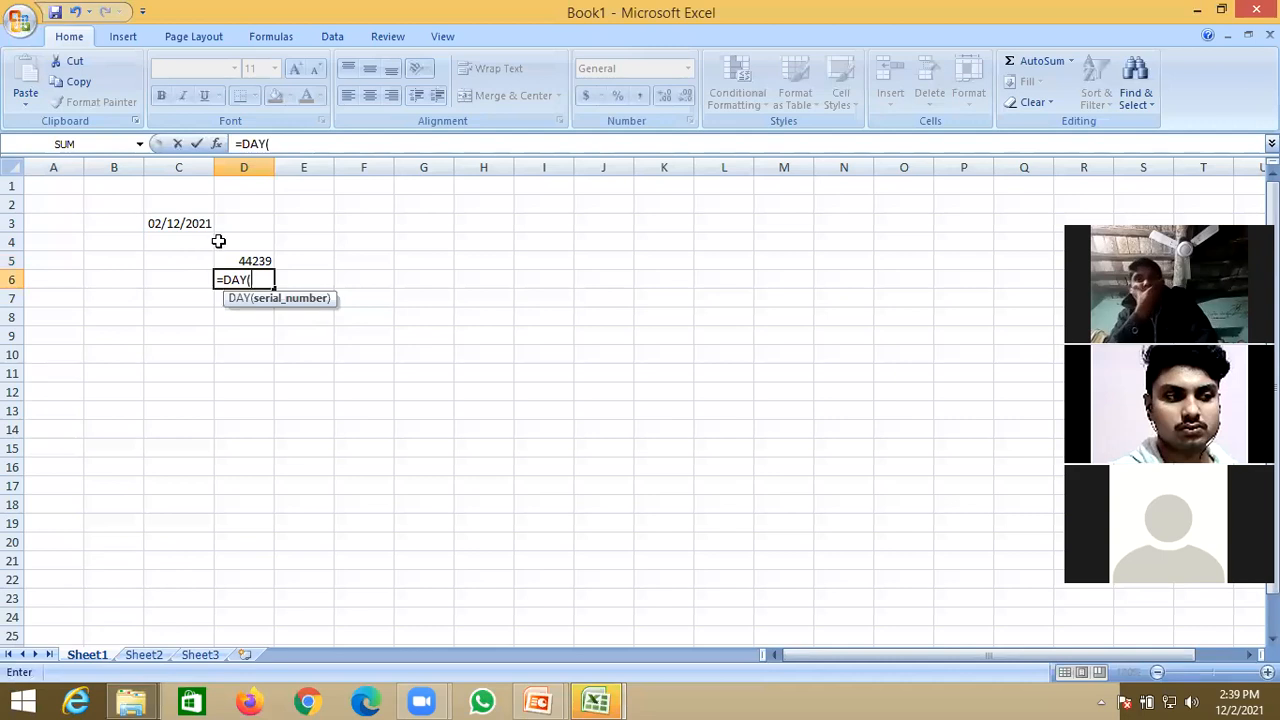
left_click(243, 261)
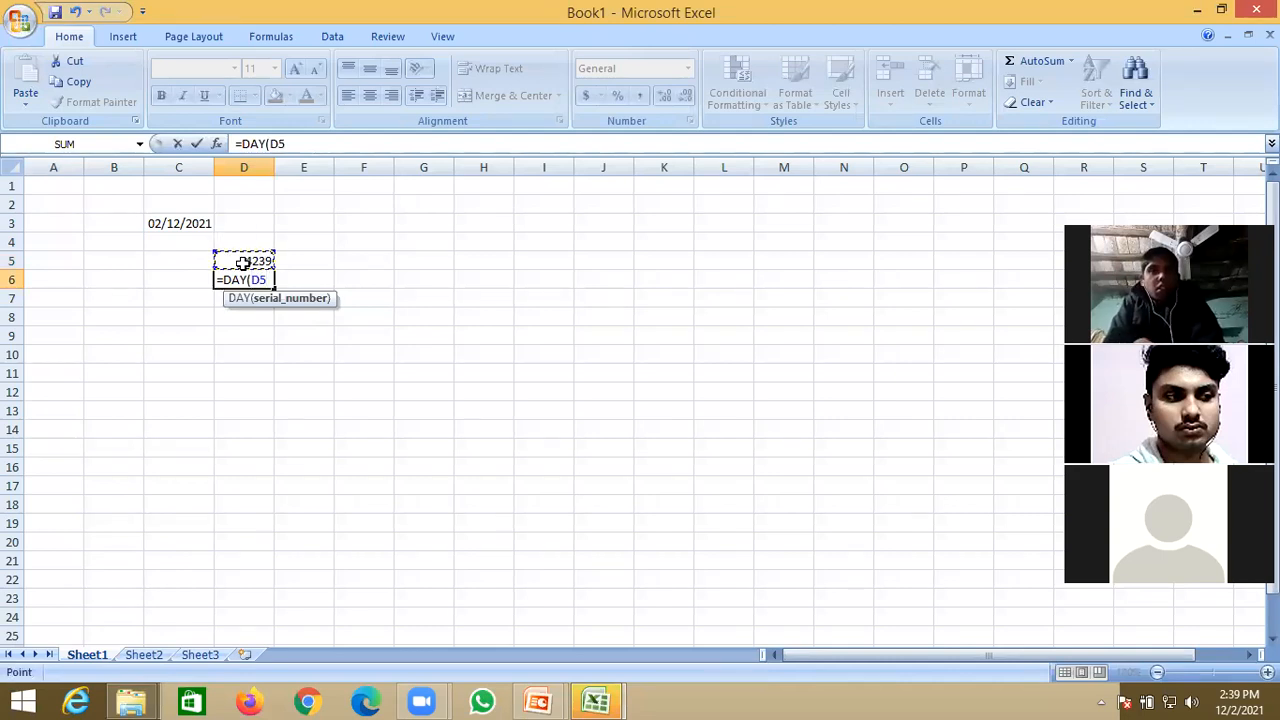
type(")")
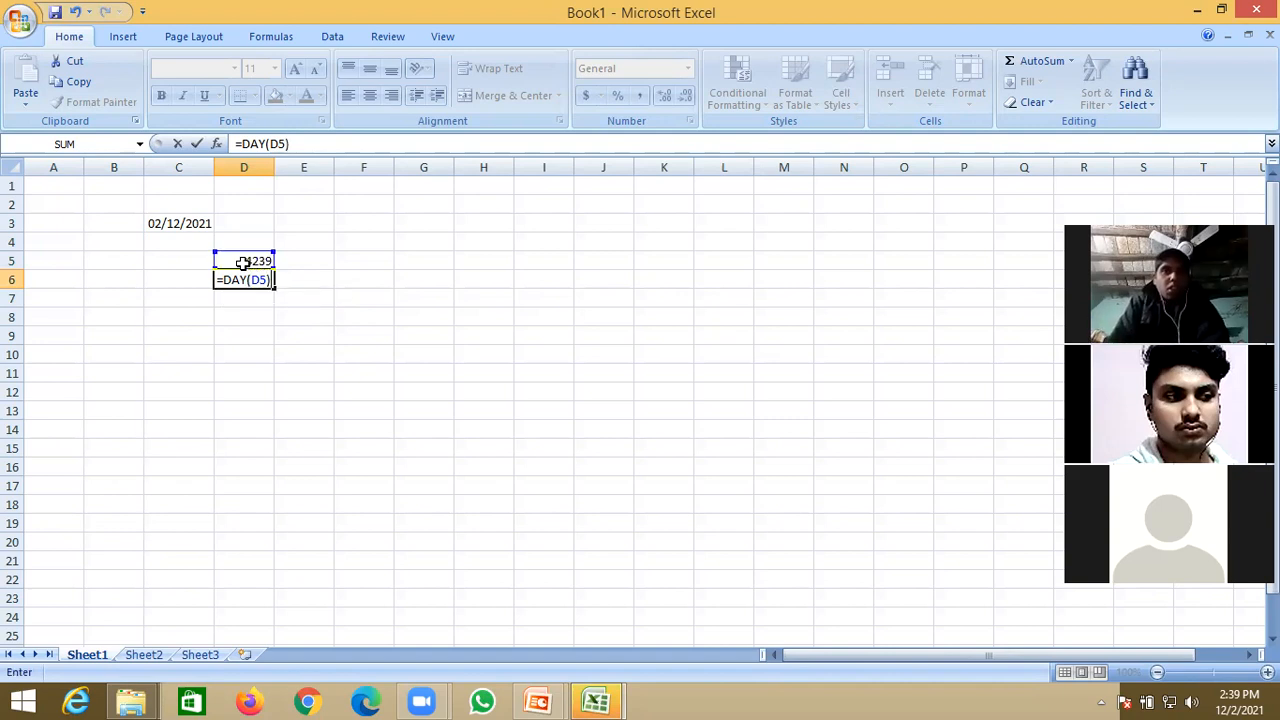
key("Return")
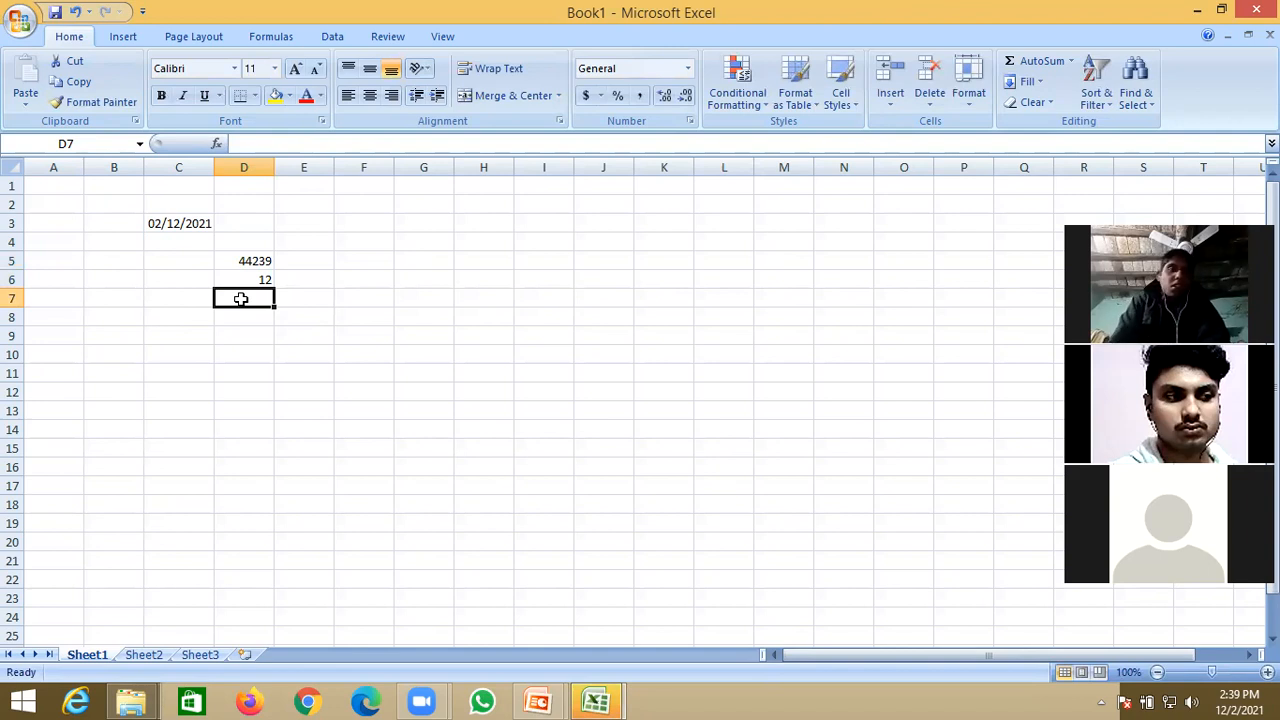
Step: Change the function in cell D6 from DAY to MONTH, keeping D5 as its argument
left_click(251, 278)
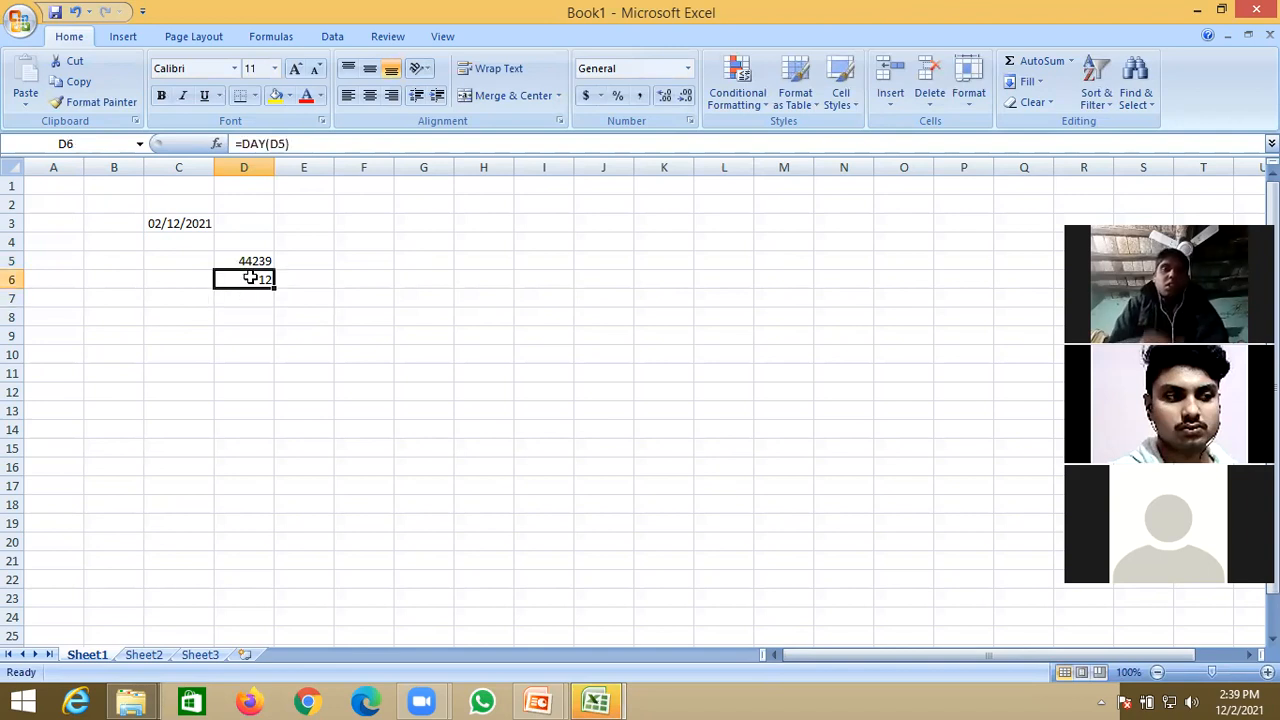
double_click(251, 278)
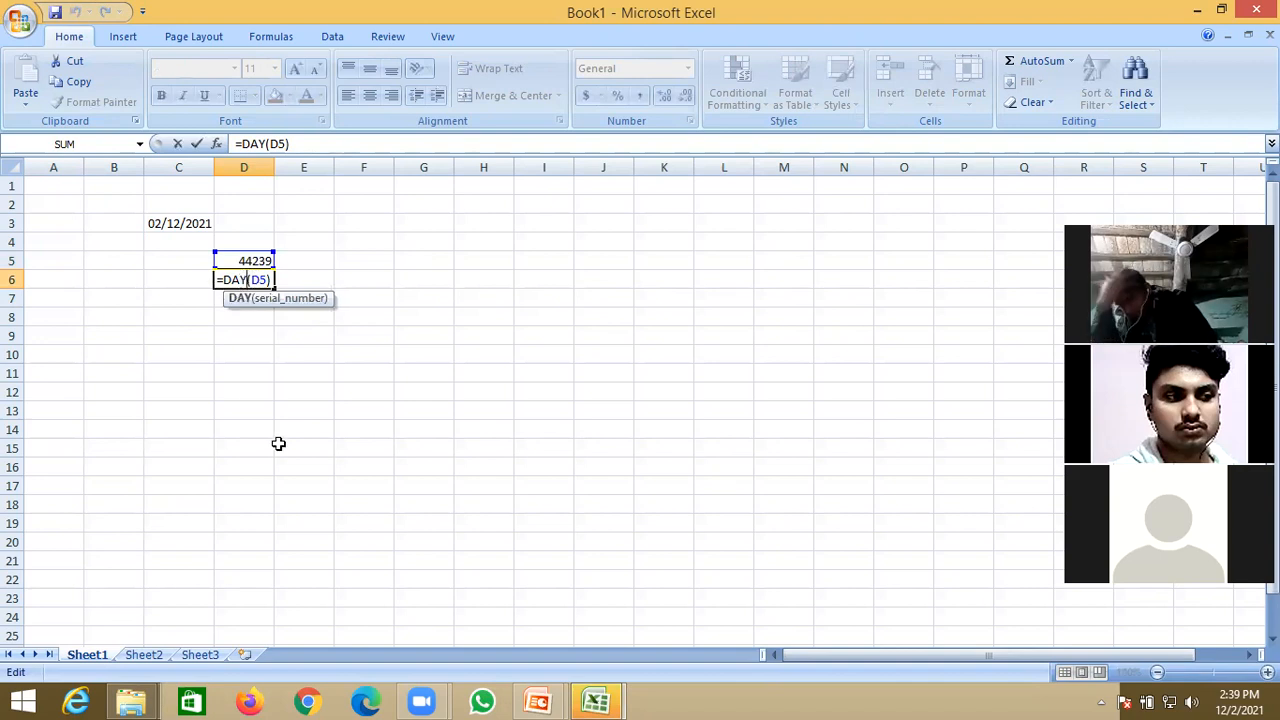
key("BackSpace")
key("BackSpace")
key("BackSpace")
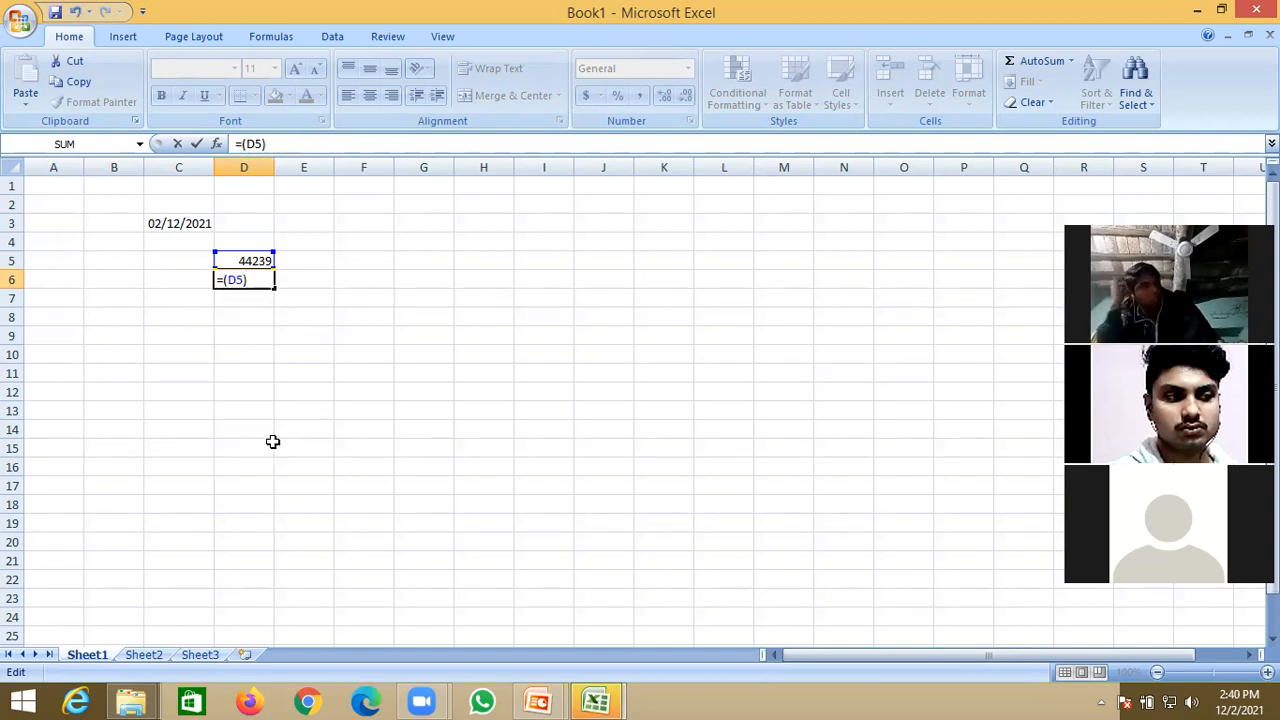
type("mon")
key("Tab")
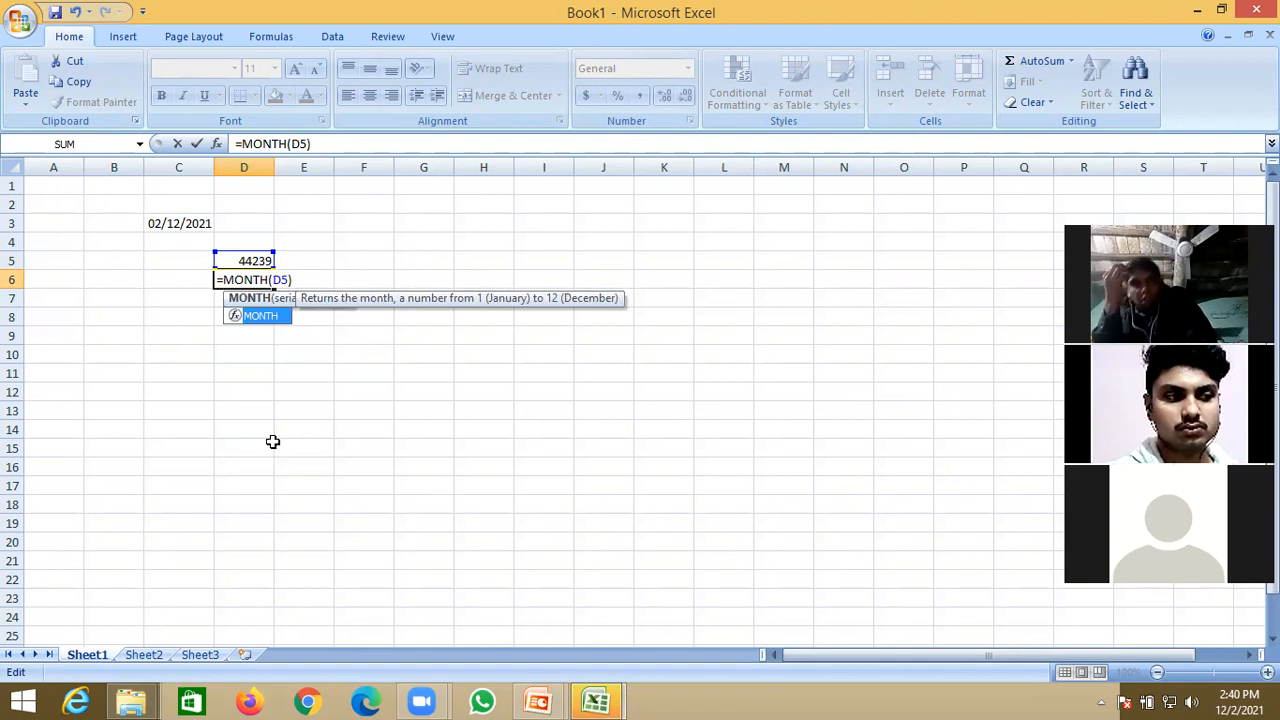
key("Return")
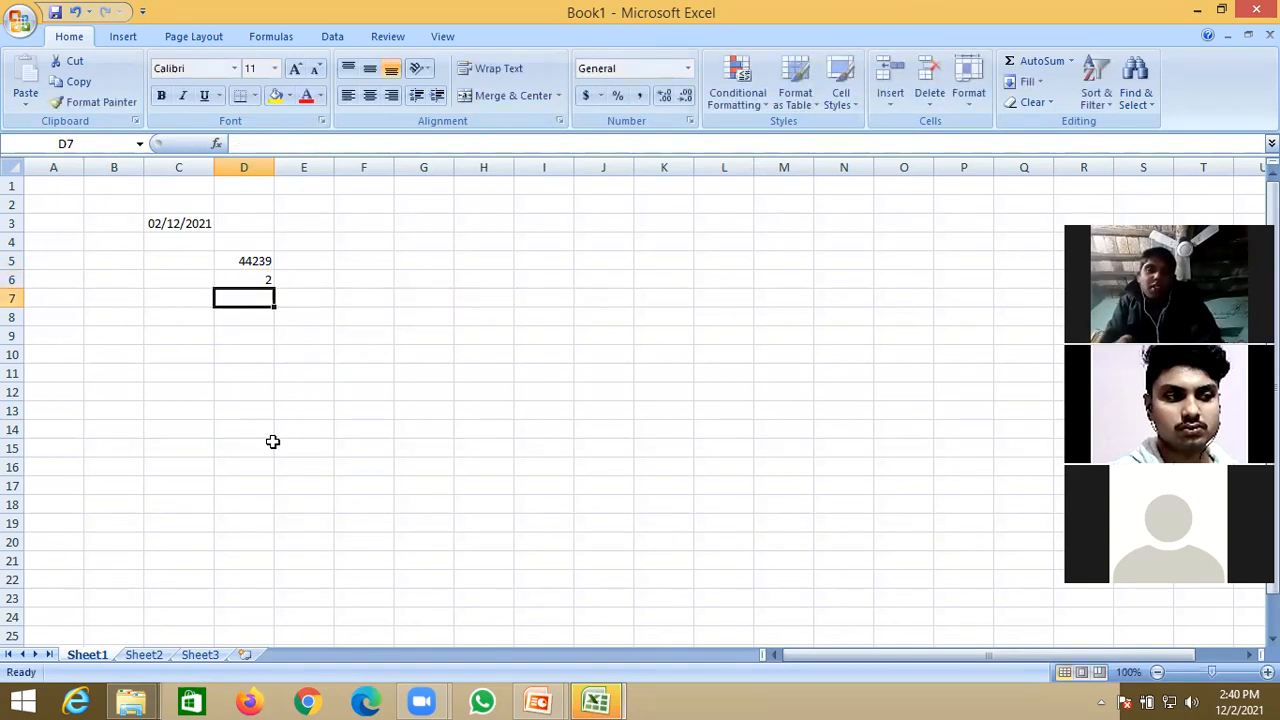
Step: Examine the formulas behind the date in C3 and the serial number in D5, and check them against the system date
left_click(178, 223)
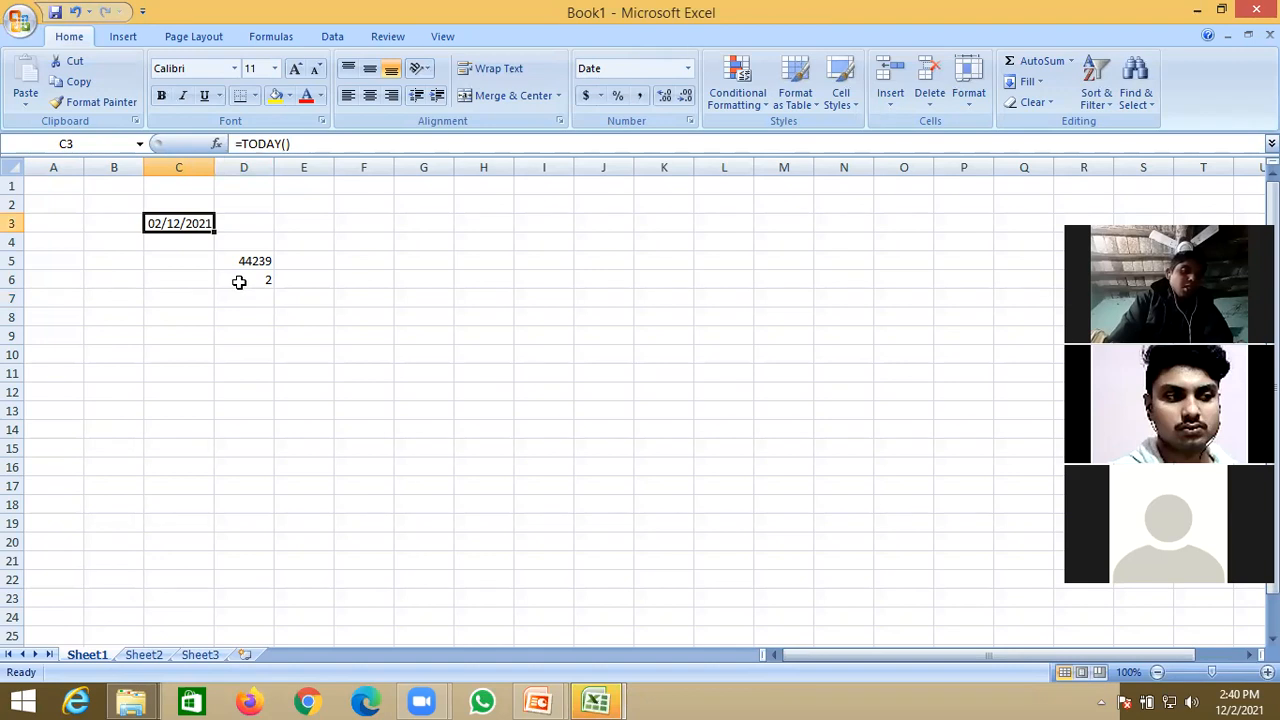
left_click(258, 261)
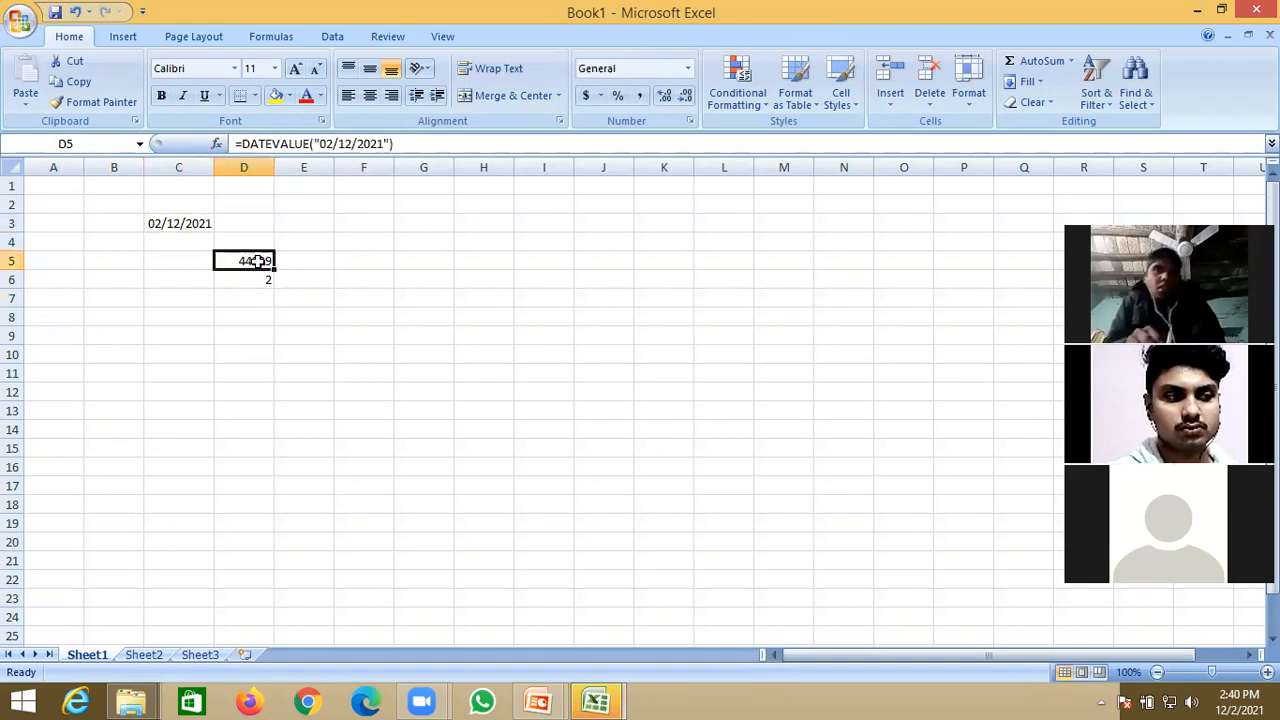
right_click(258, 262)
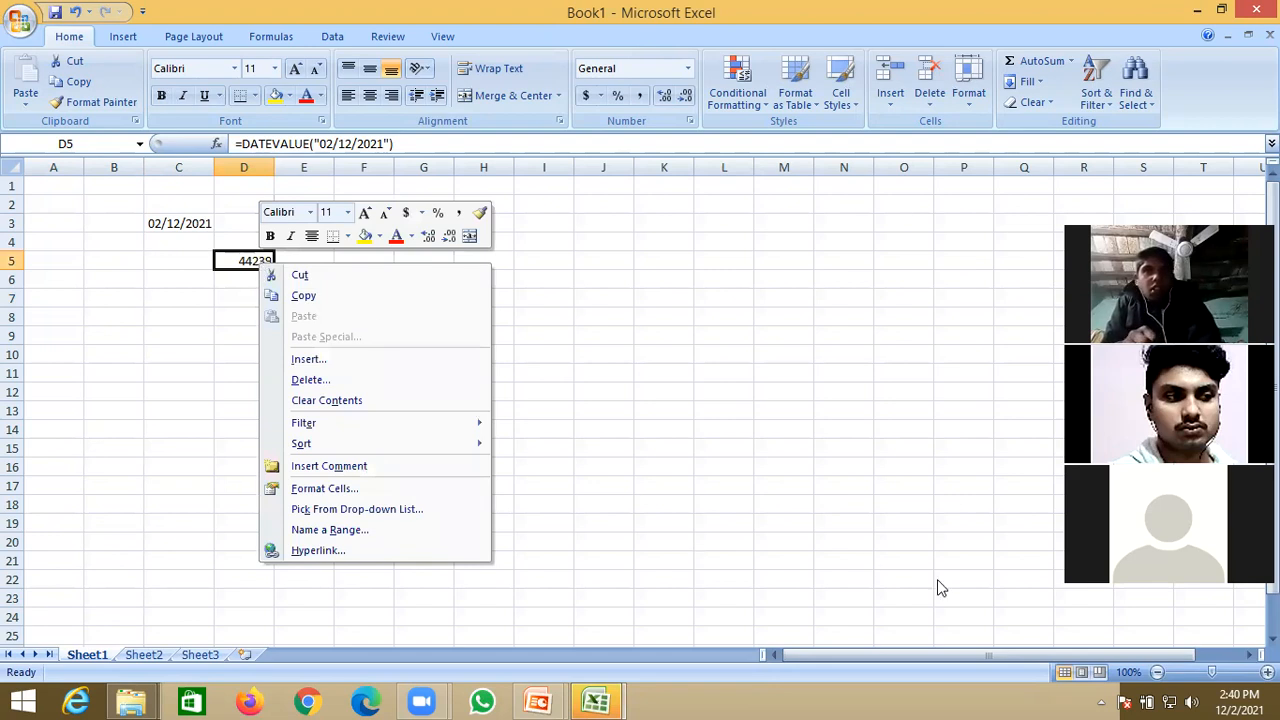
left_click(874, 552)
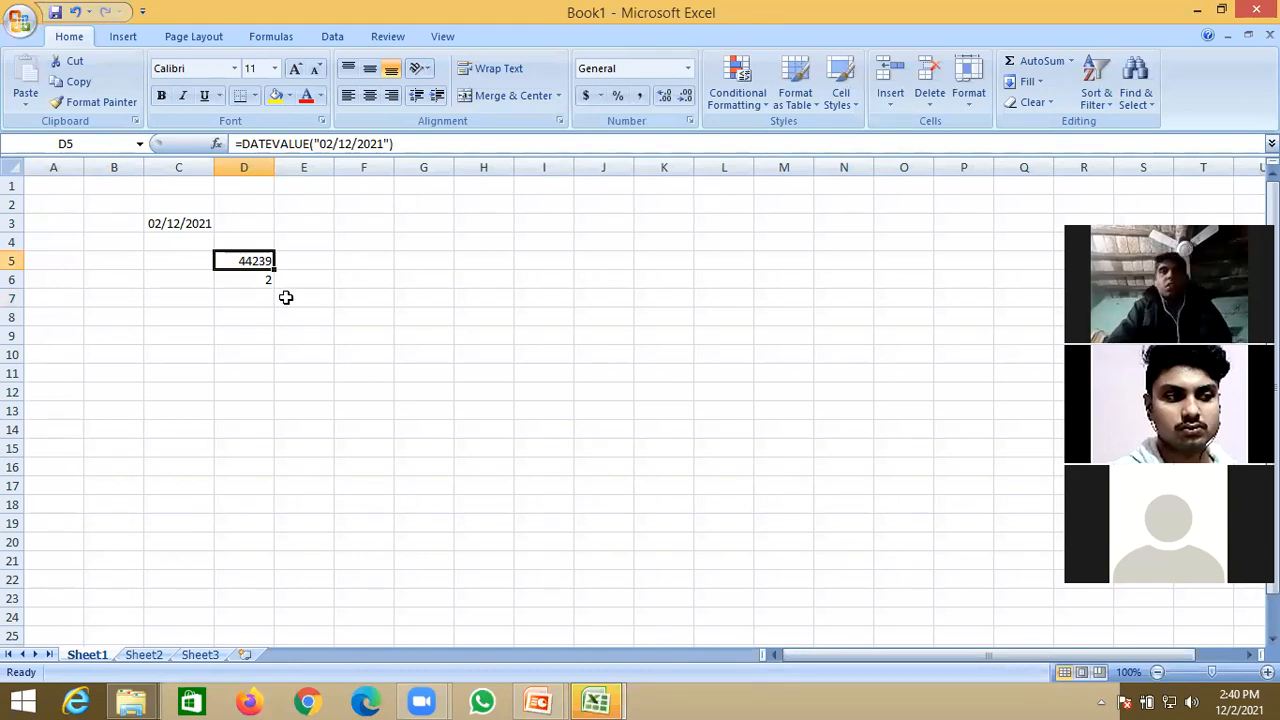
right_click(1238, 697)
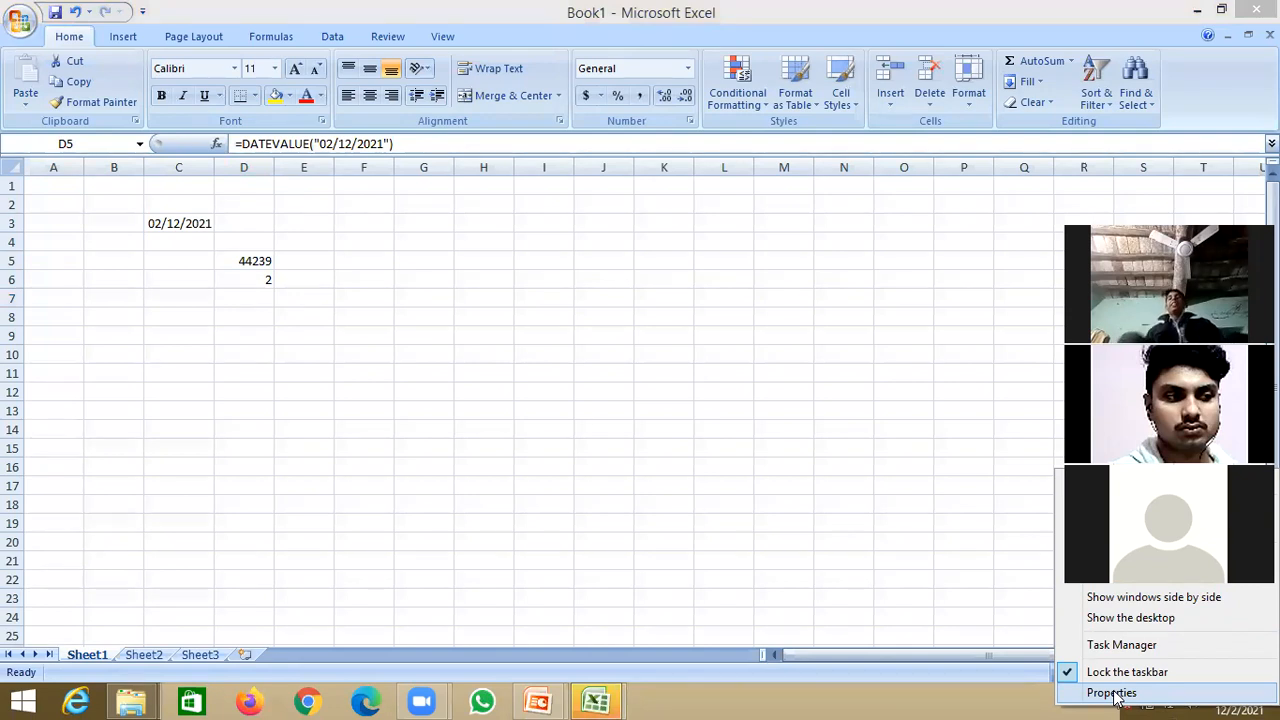
left_click(920, 668)
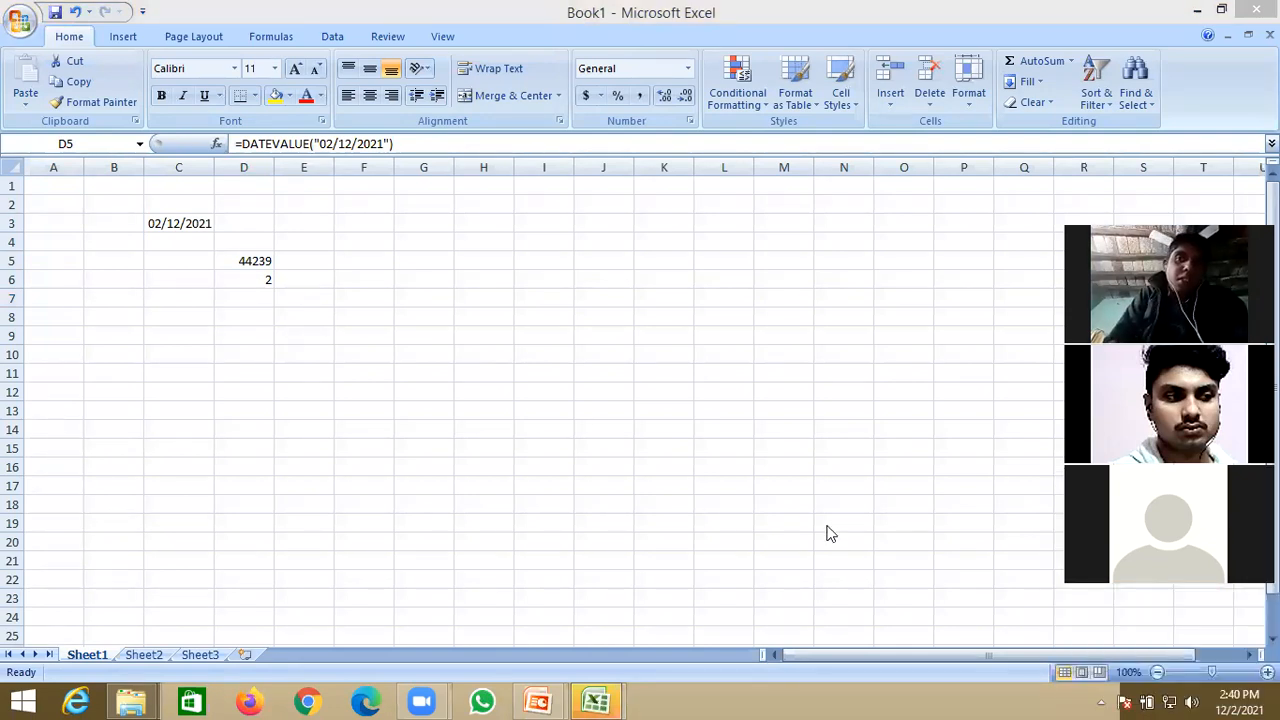
mouse_move(1233, 698)
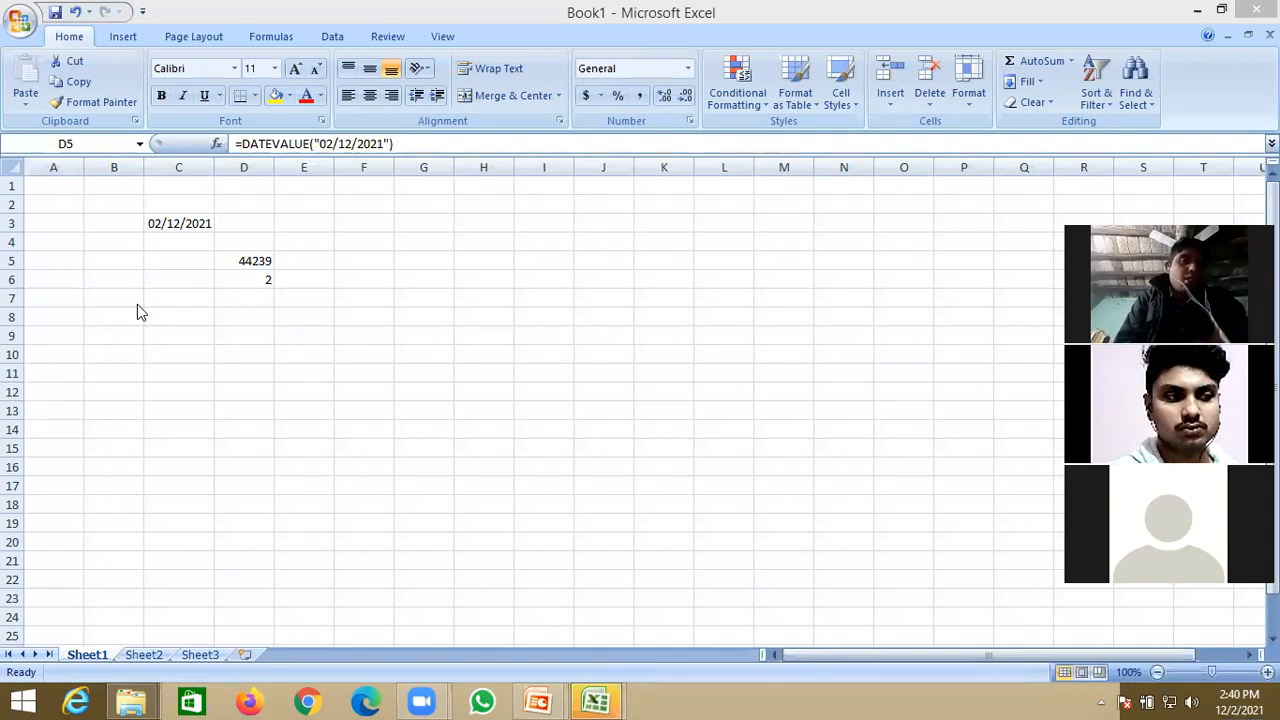
Step: Clear the MONTH formula from cell D6
left_click(260, 280)
left_click(260, 280)
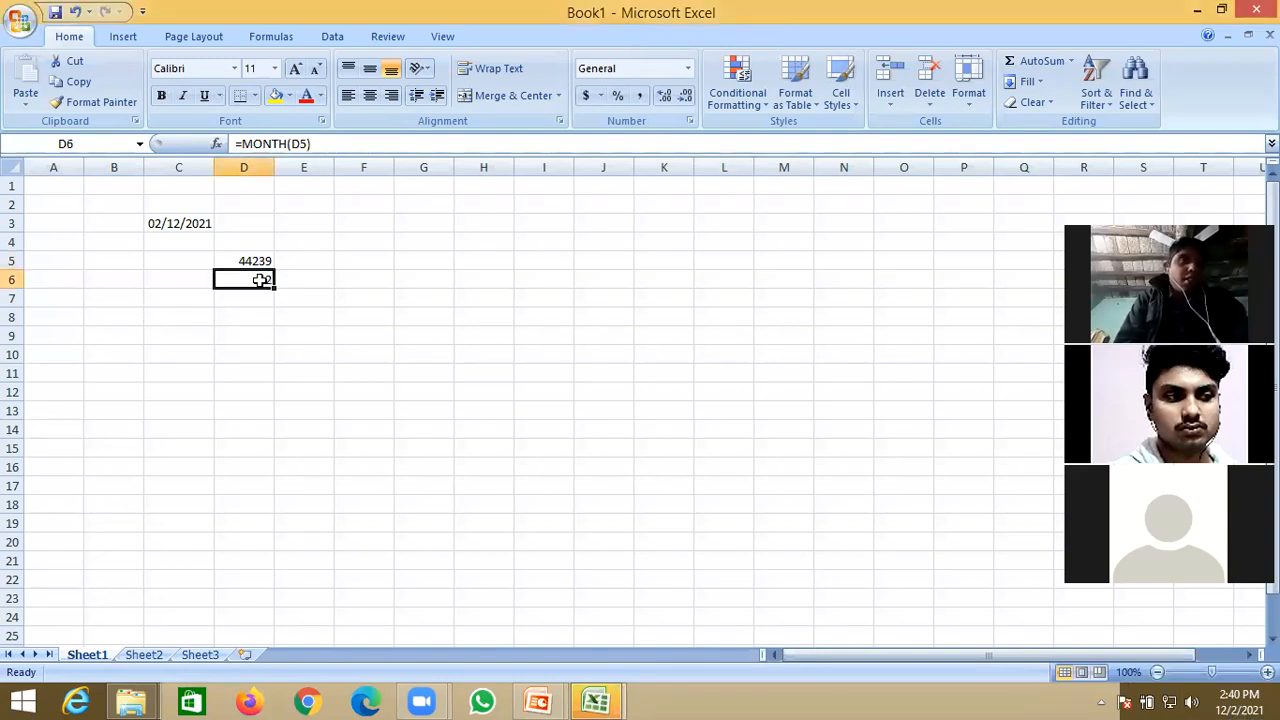
key("BackSpace")
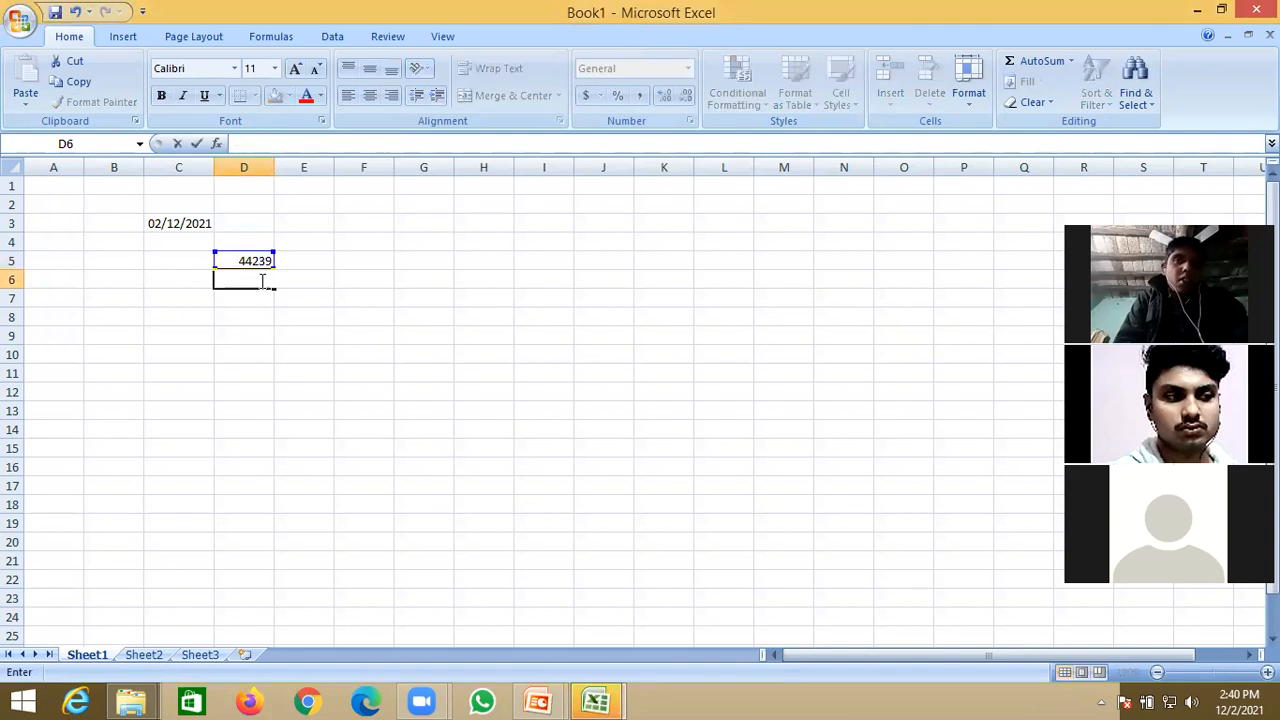
left_click(186, 223)
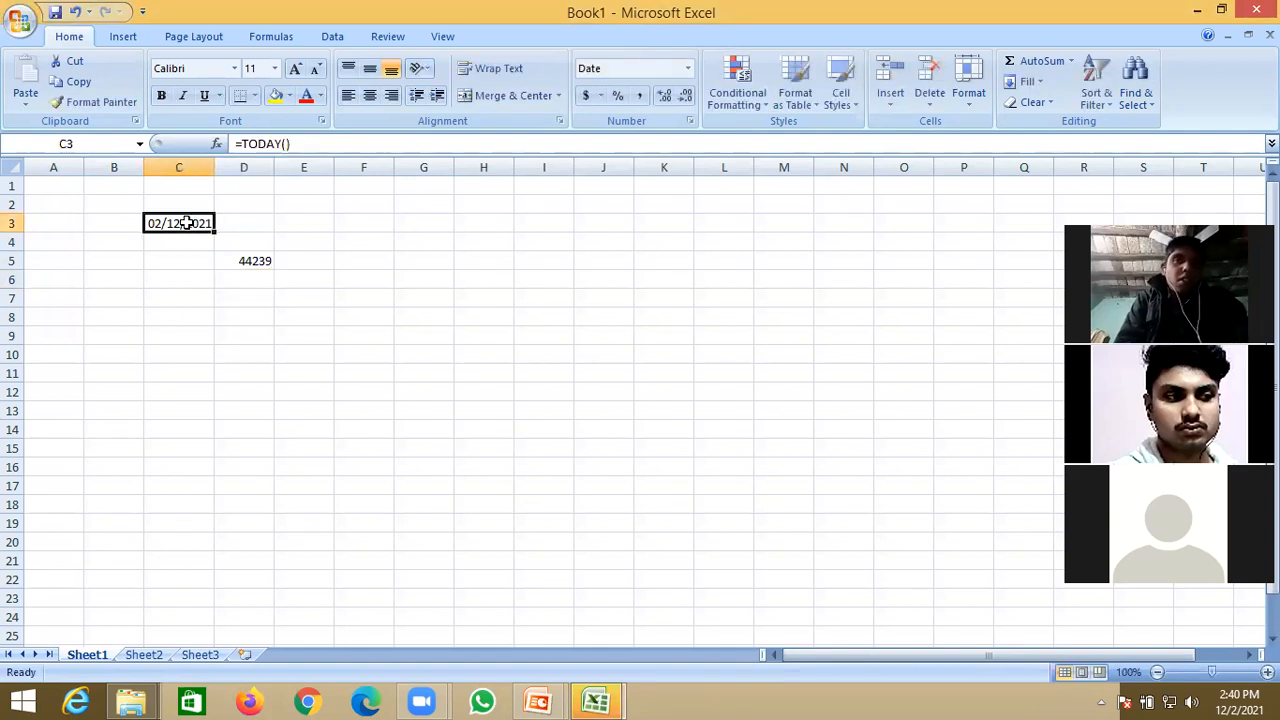
Step: Preview the Date number format for the serial number in D5, and close the cell formatting settings without applying it
left_click(248, 261)
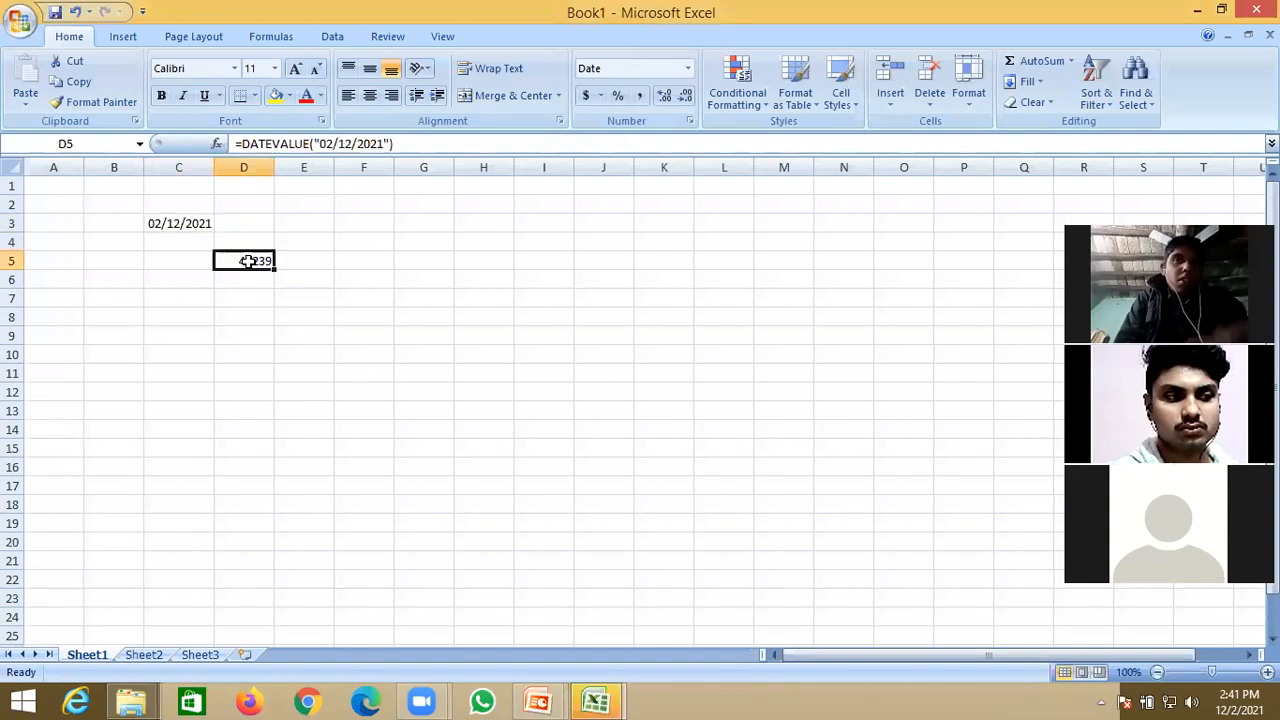
right_click(248, 261)
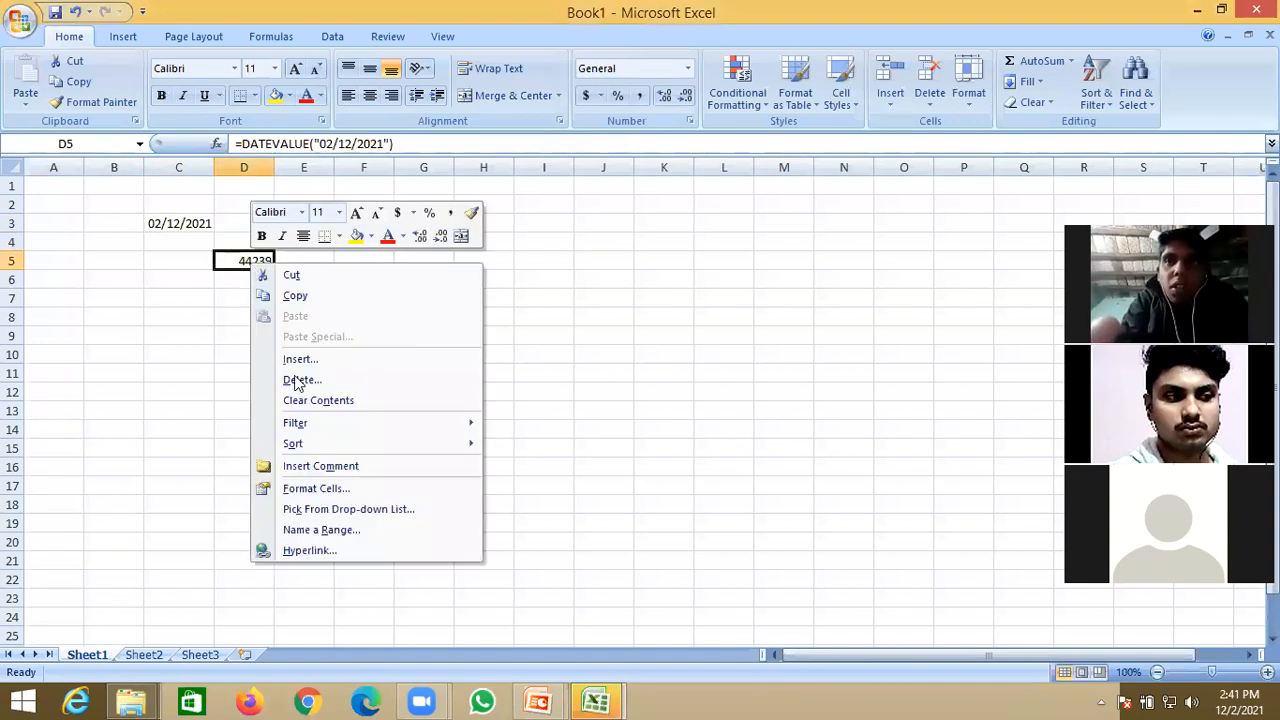
left_click(328, 485)
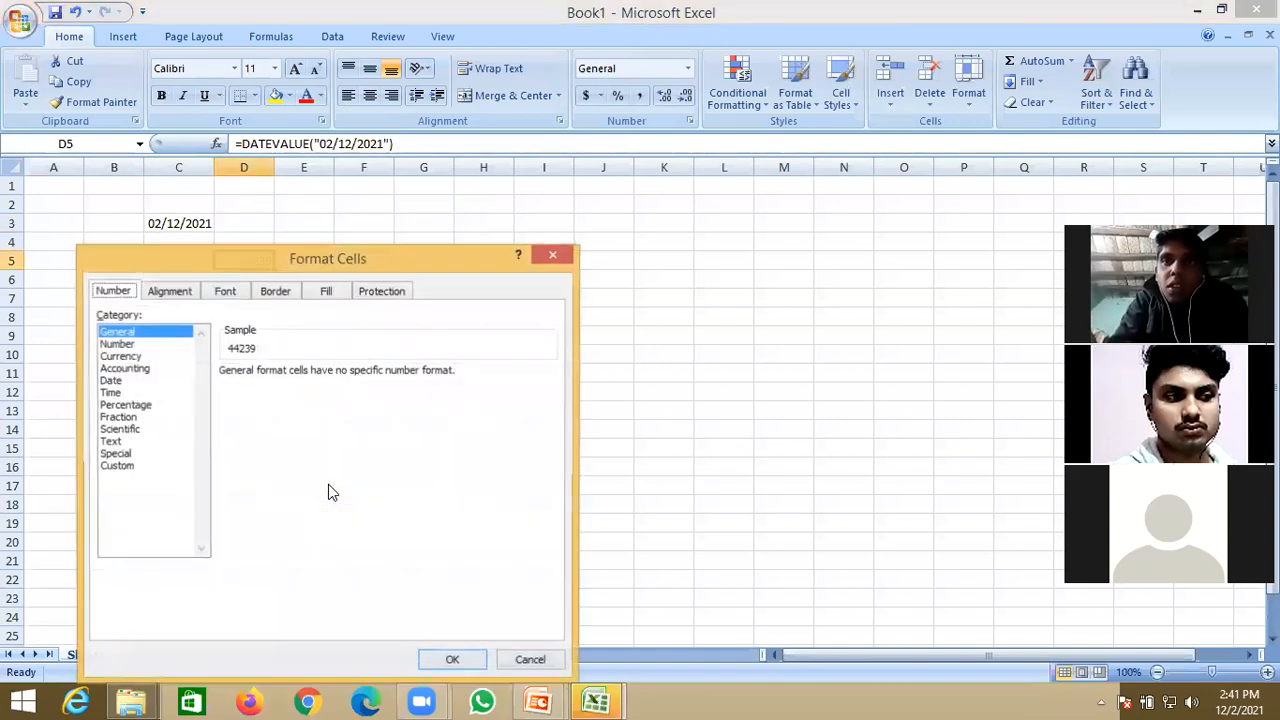
left_click(120, 384)
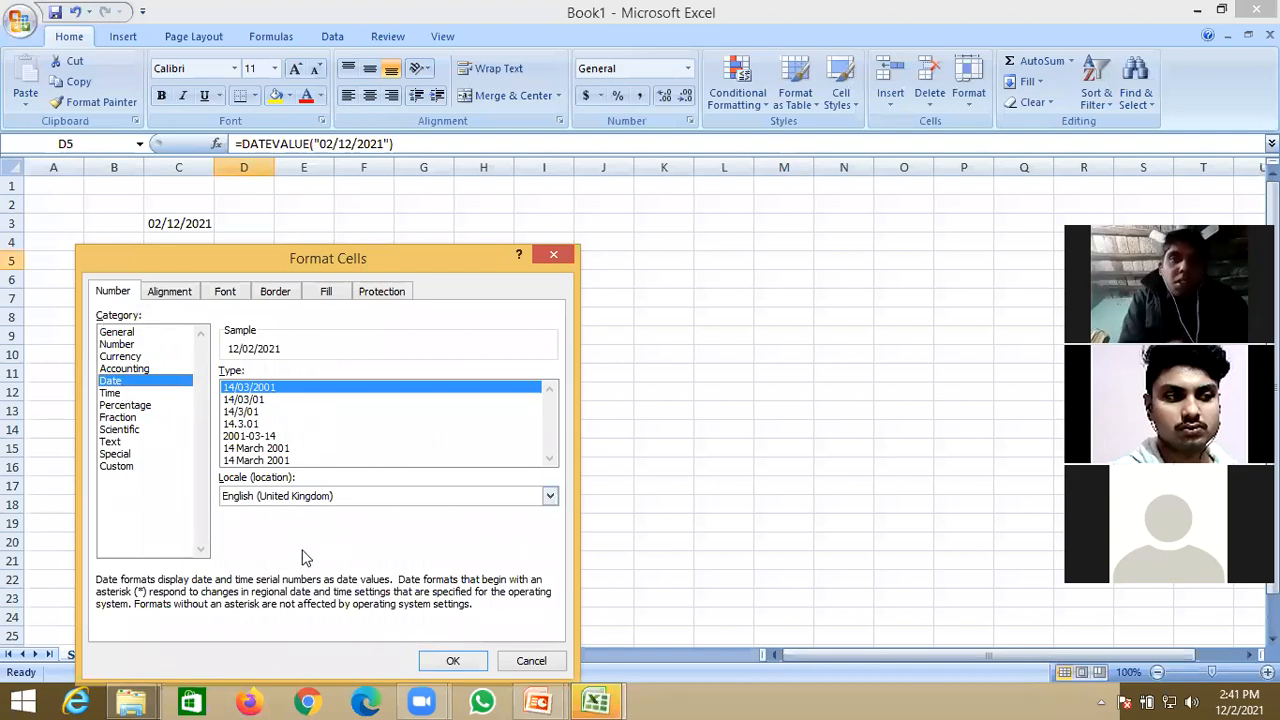
left_click(519, 660)
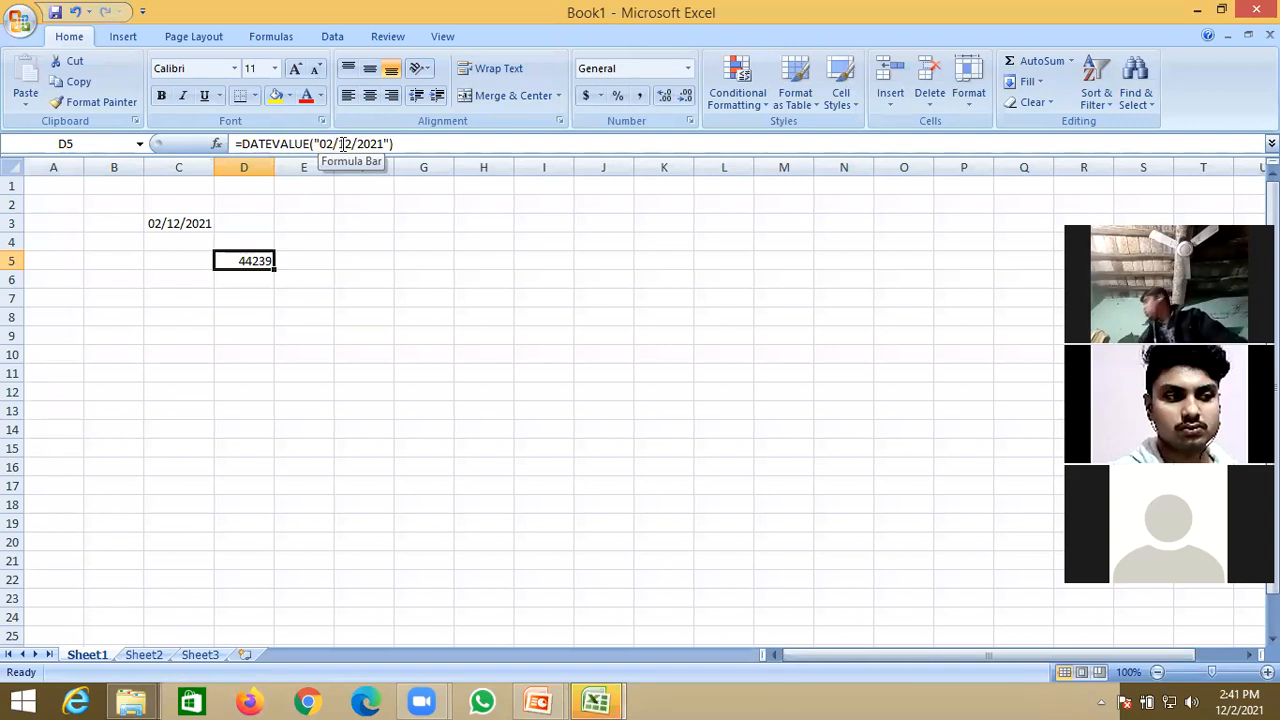
Step: Swap day and month in D5's DATEVALUE text so the formula reads =DATEVALUE("12/02/2021")
left_click(241, 282)
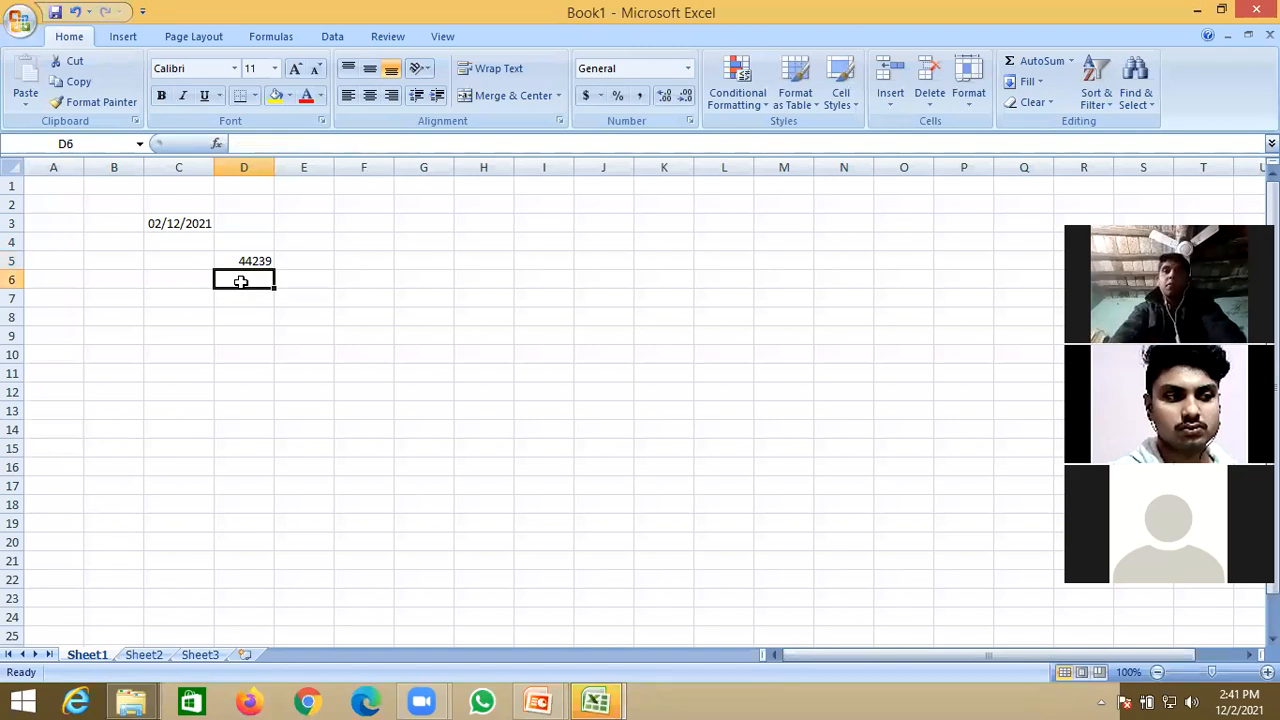
left_click(251, 260)
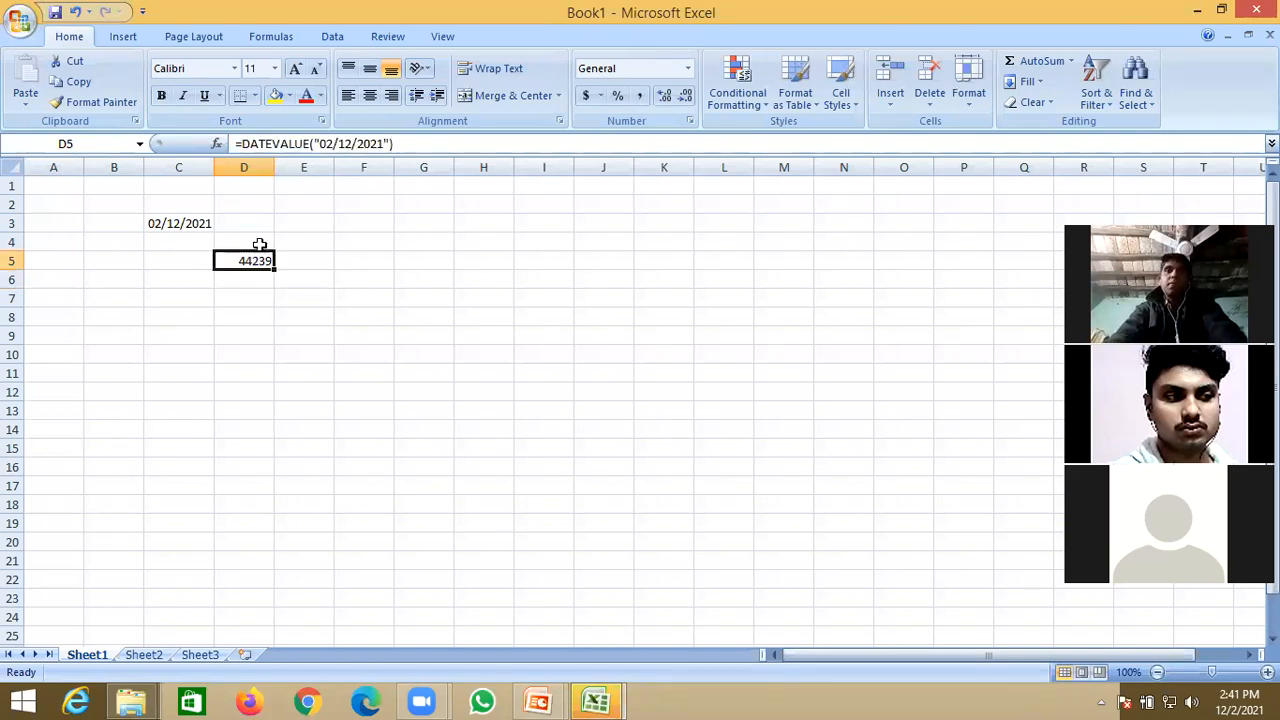
left_click(331, 143)
key("BackSpace")
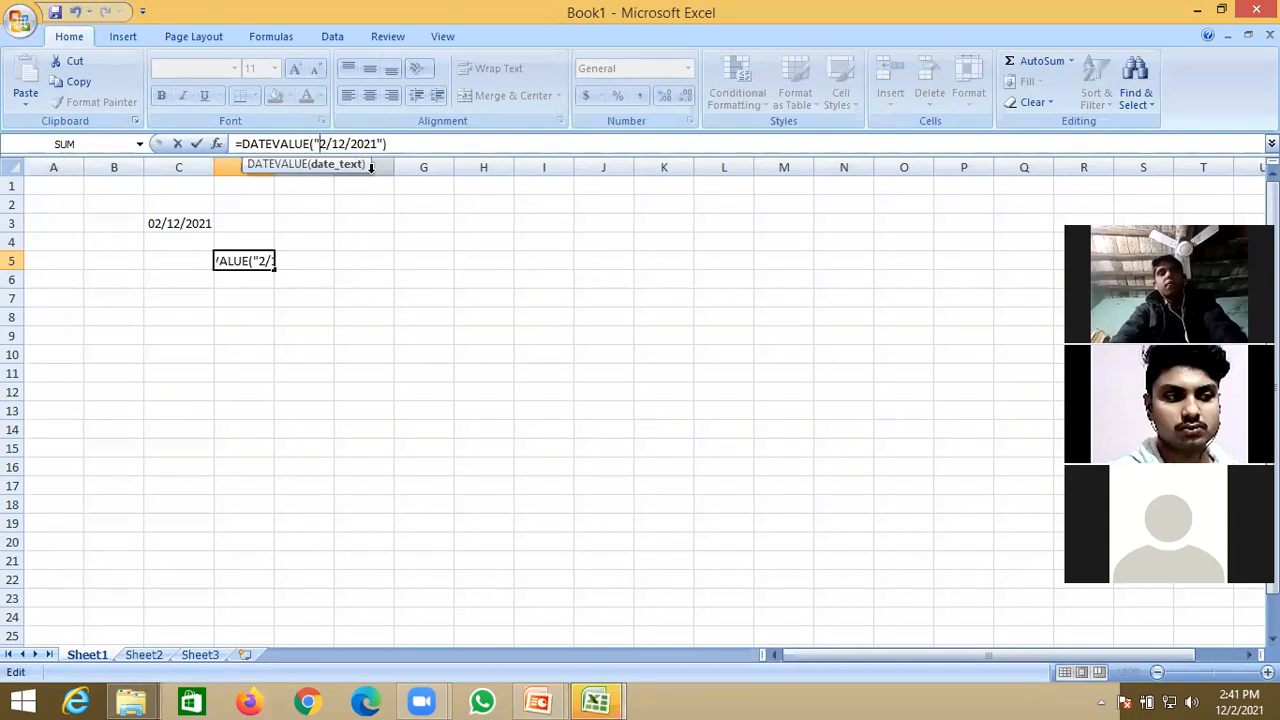
type("0")
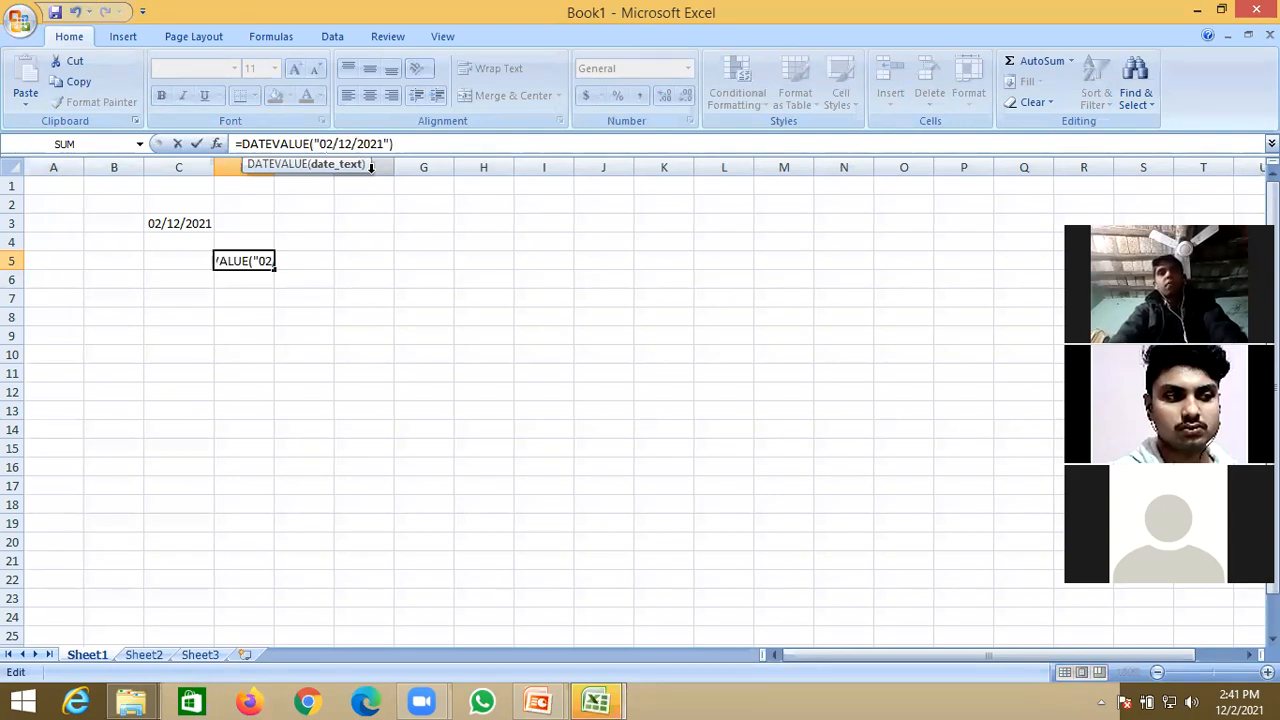
key("BackSpace")
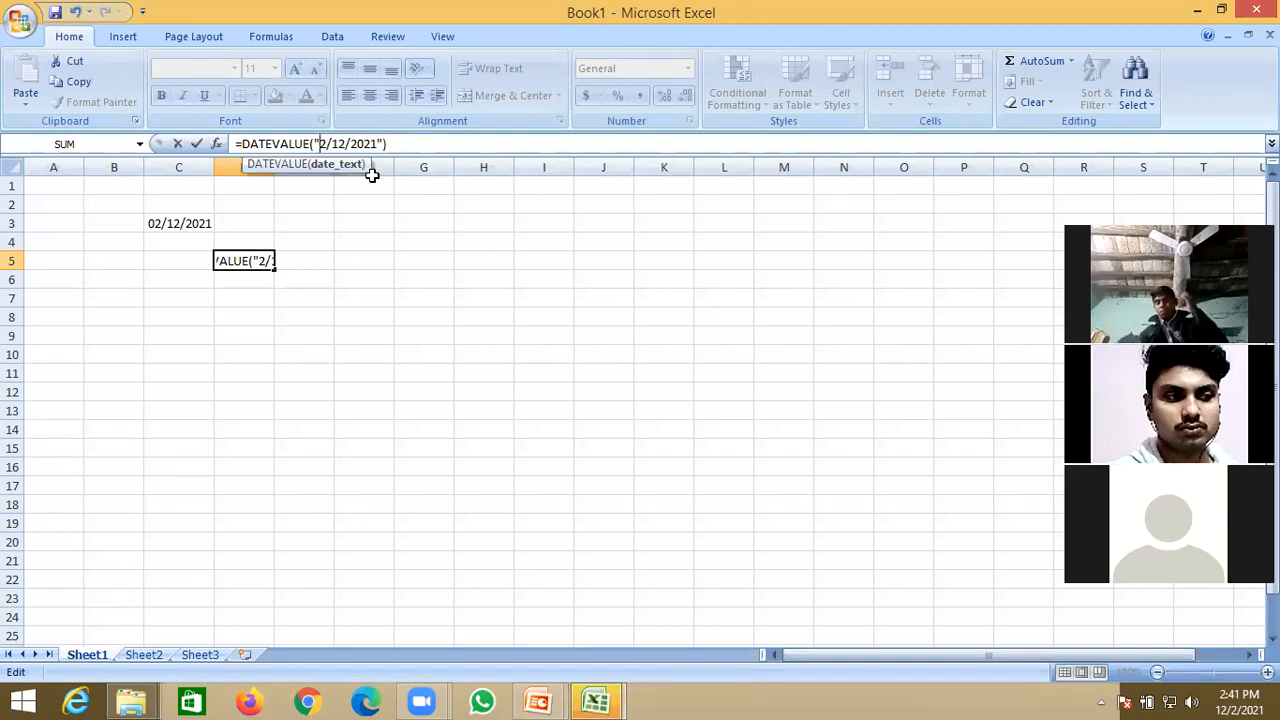
type("1")
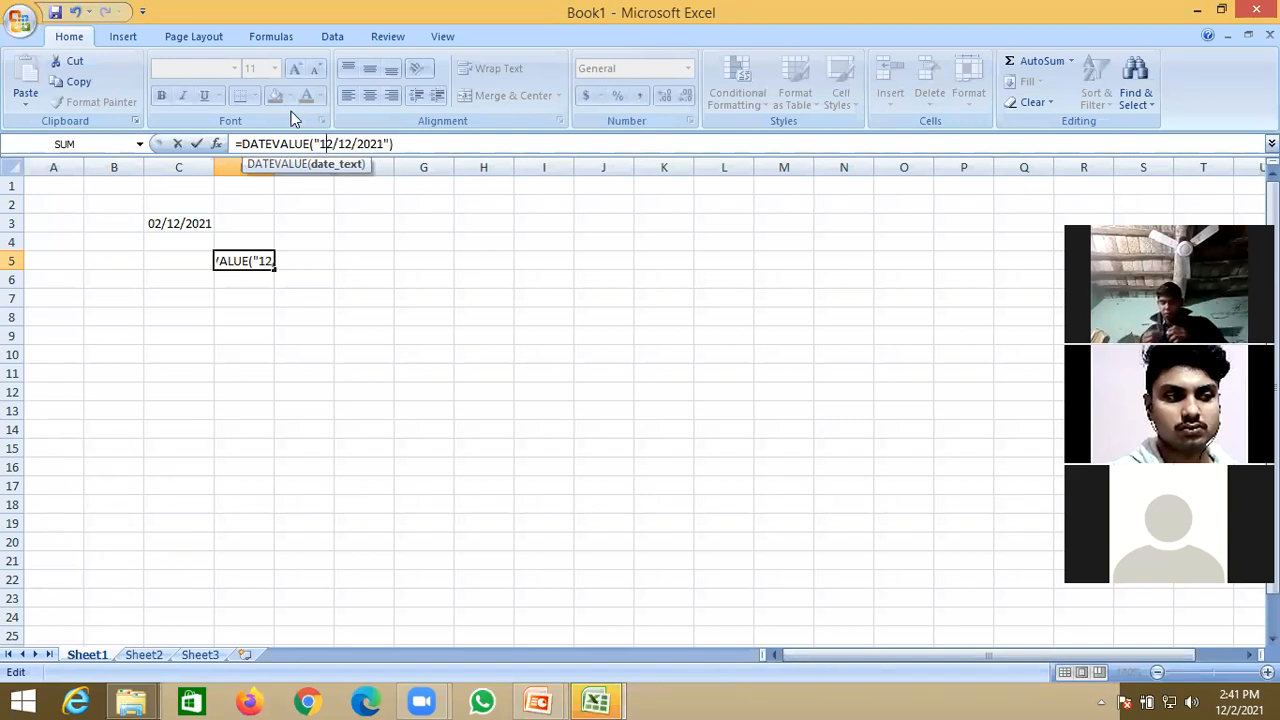
key("BackSpace")
type("0")
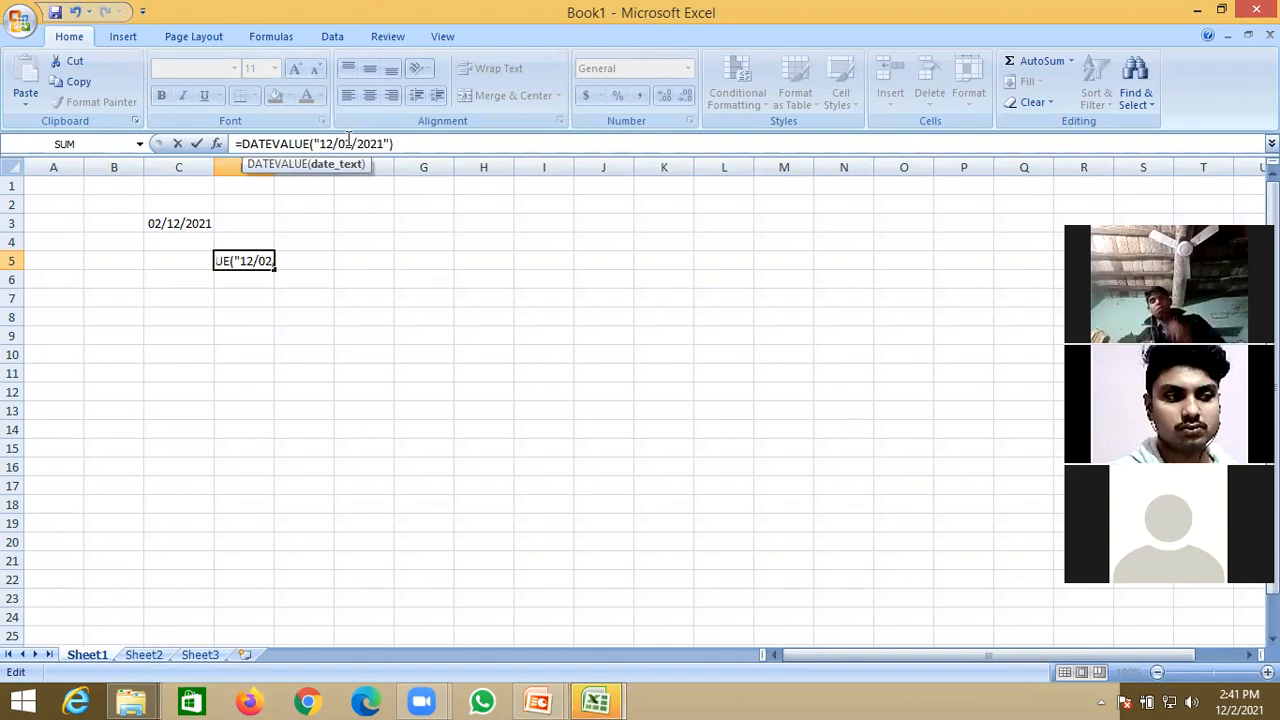
key("Return")
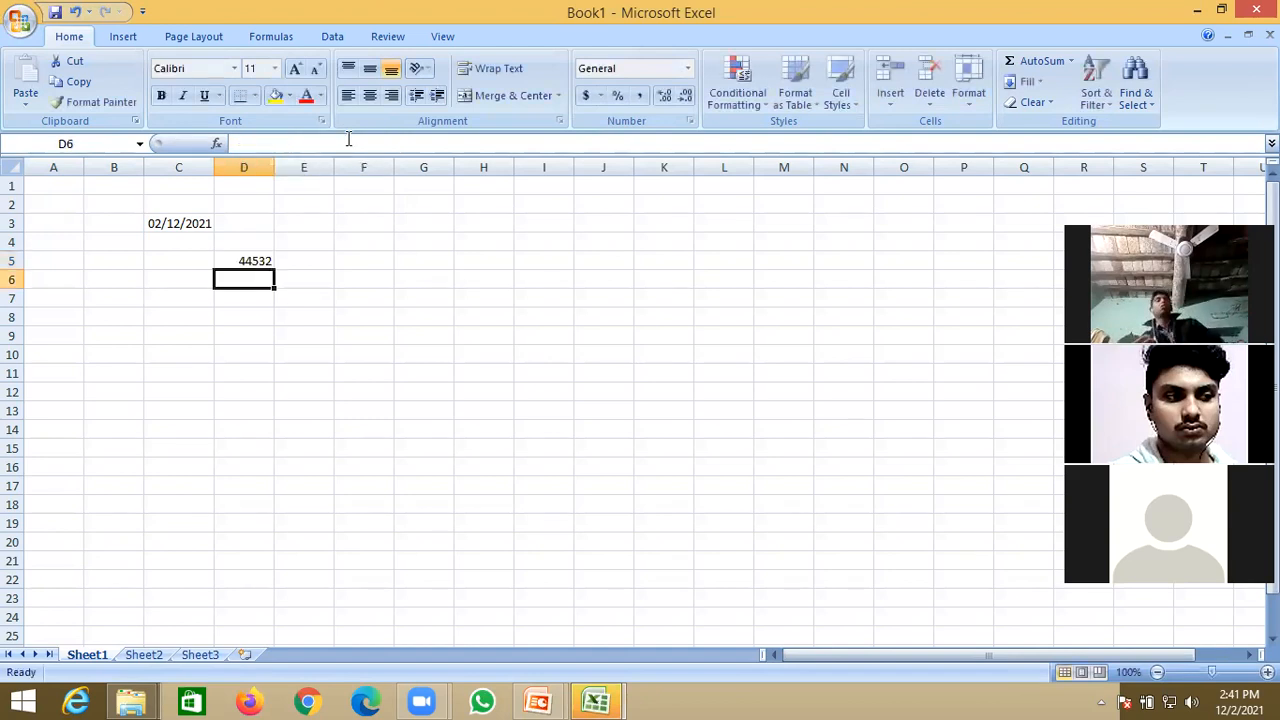
Step: Enter the formula =DAY(D5) in cell D7 to extract the day from the serial number
left_click(229, 296)
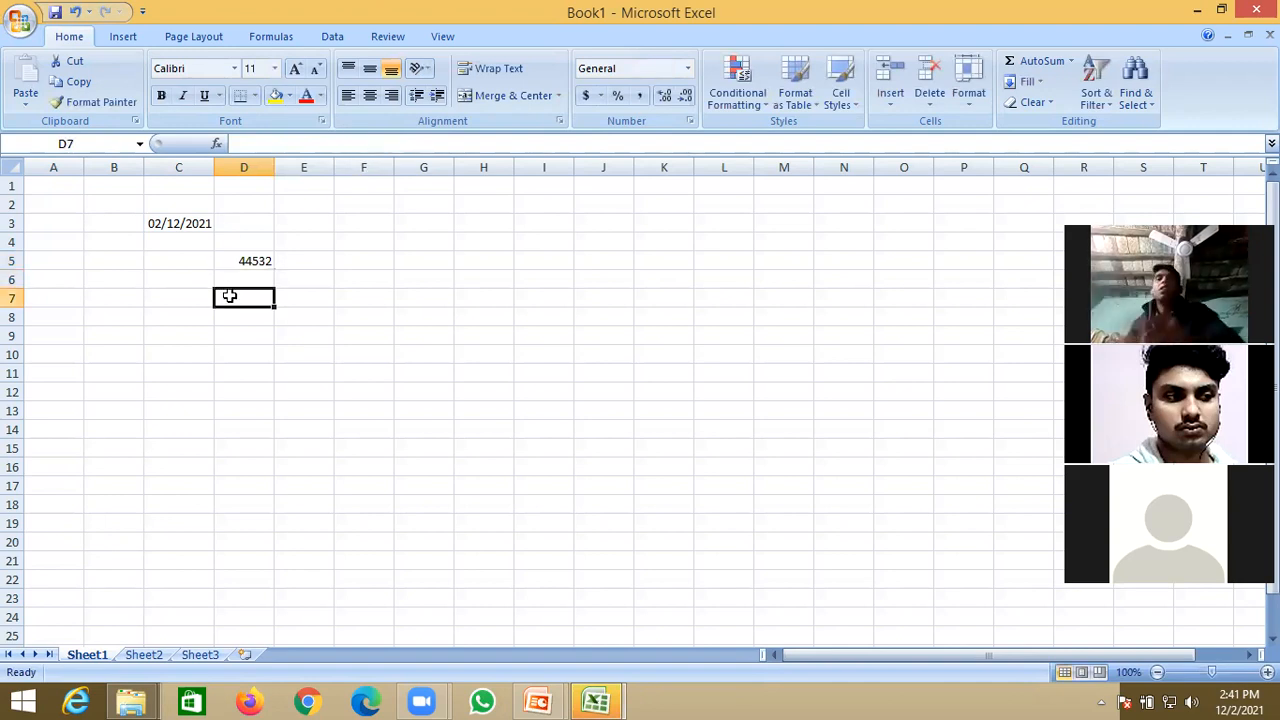
type("=")
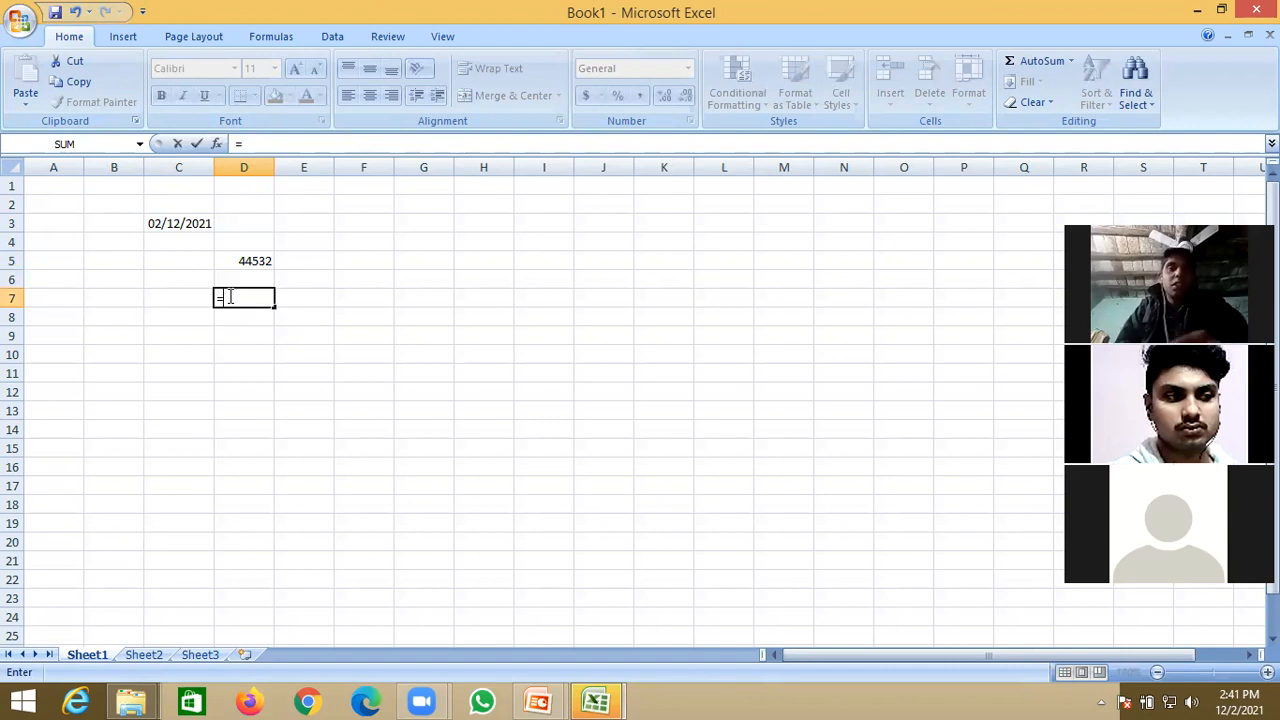
type("day")
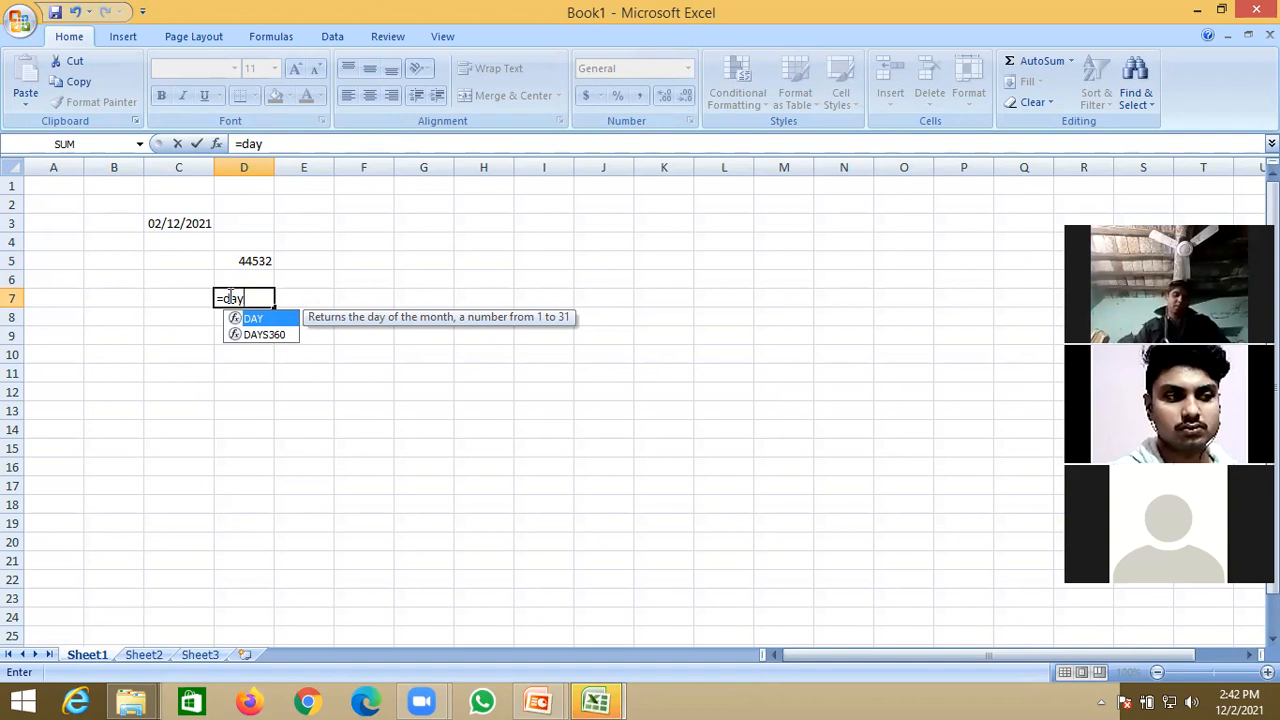
key("Tab")
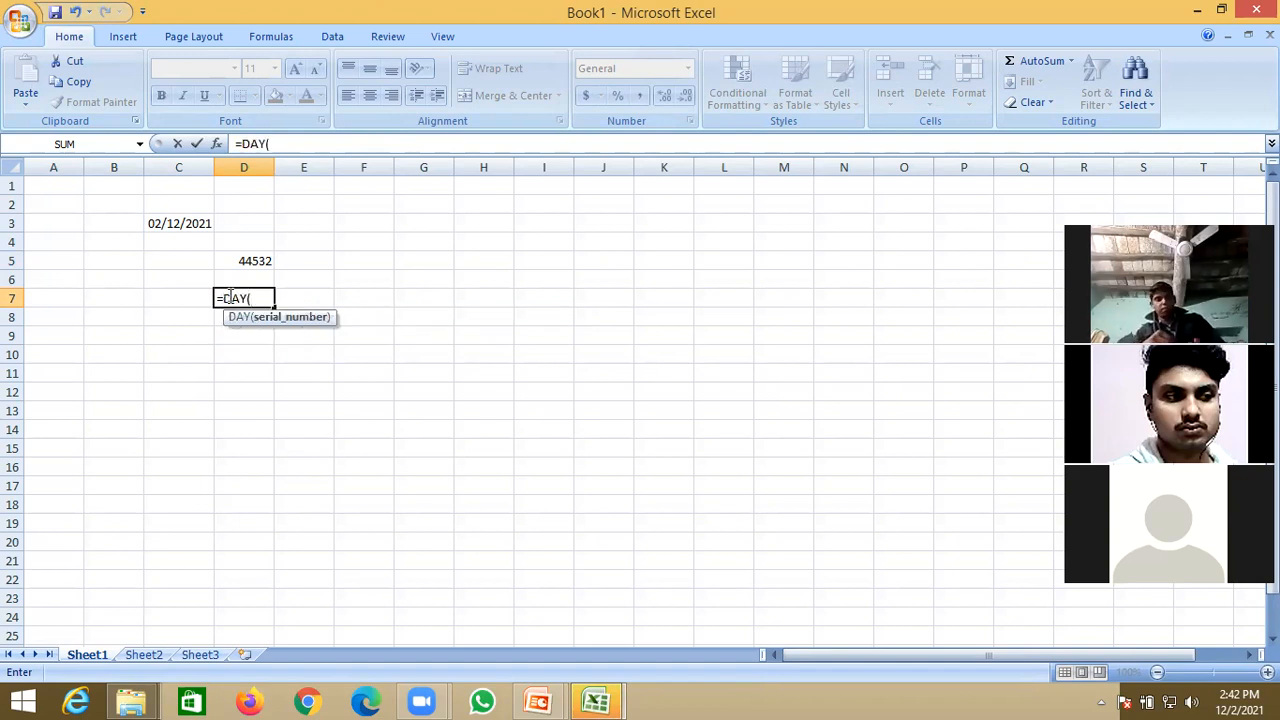
left_click(250, 259)
type(")")
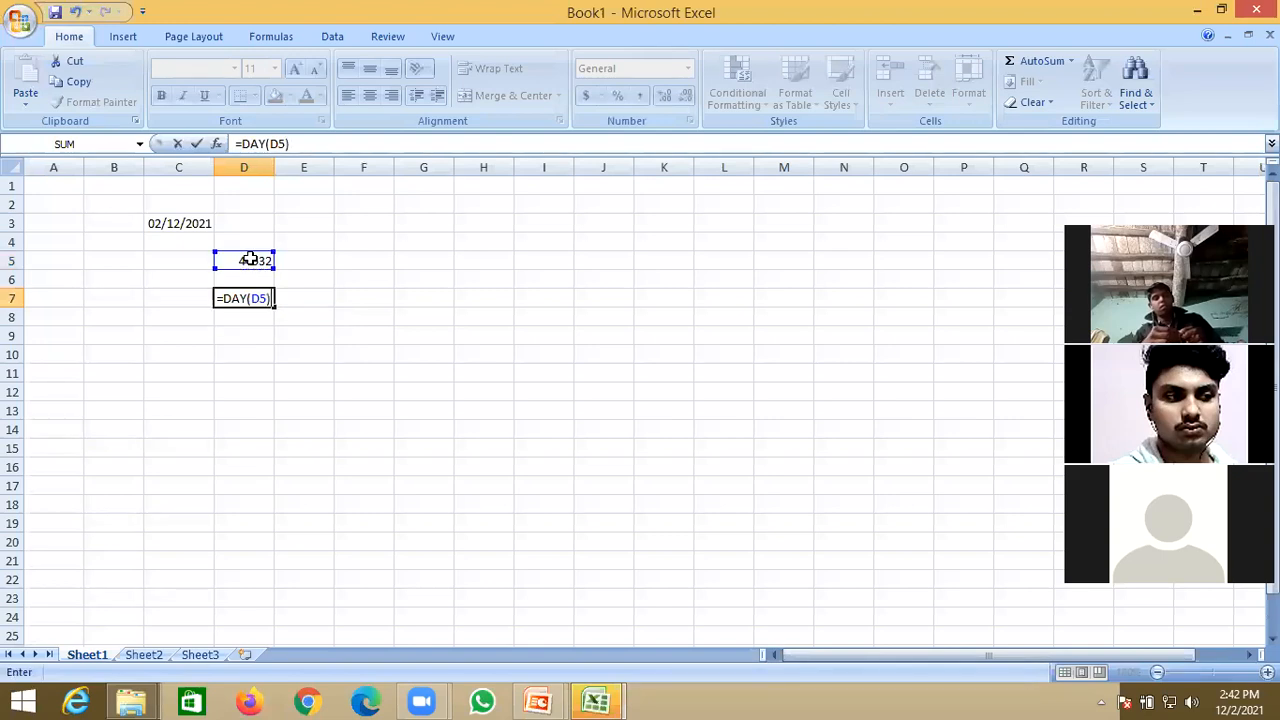
key("Return")
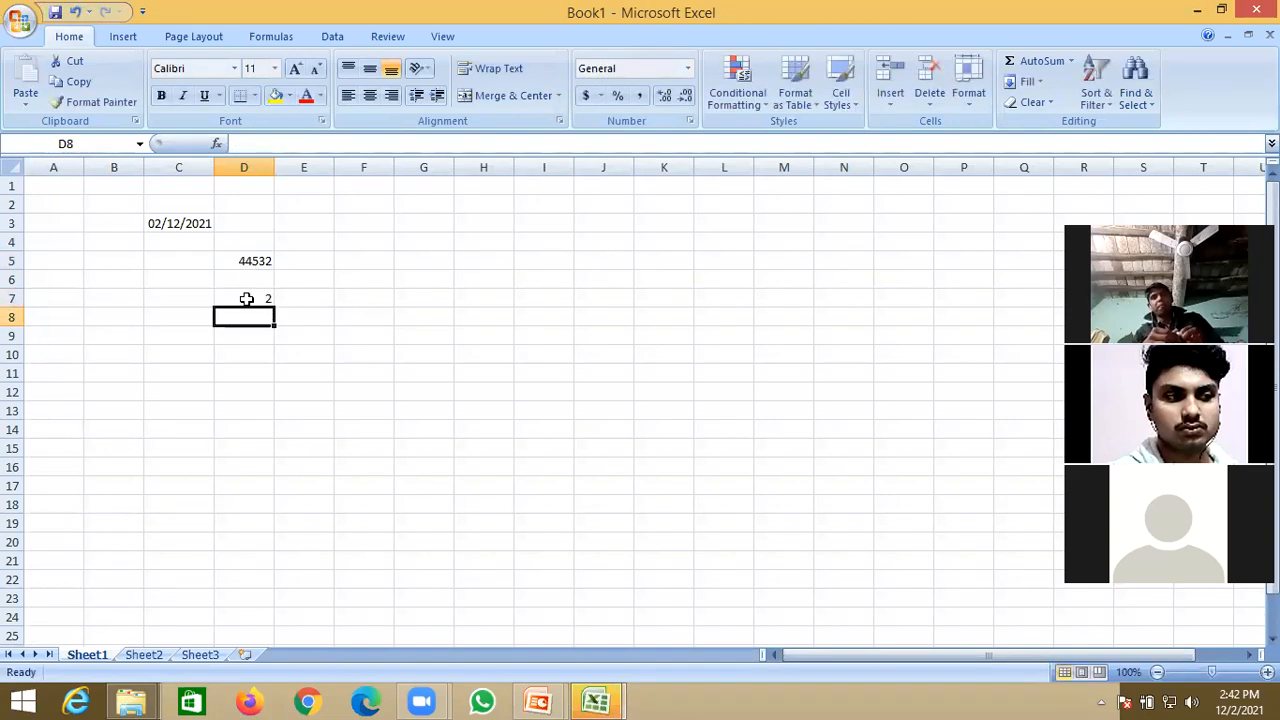
Step: Enter the formula =MONTH(D5) in cell D8 to extract the month from the serial number
type("=")
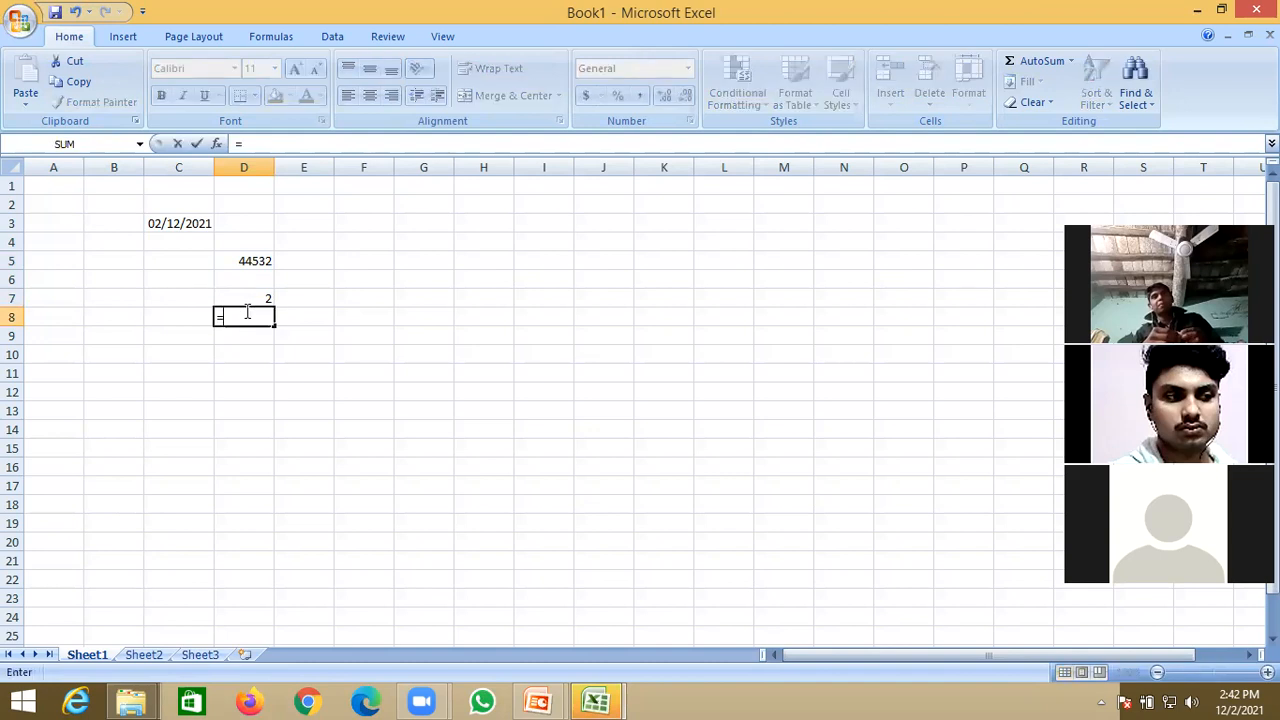
type("mon")
key("Tab")
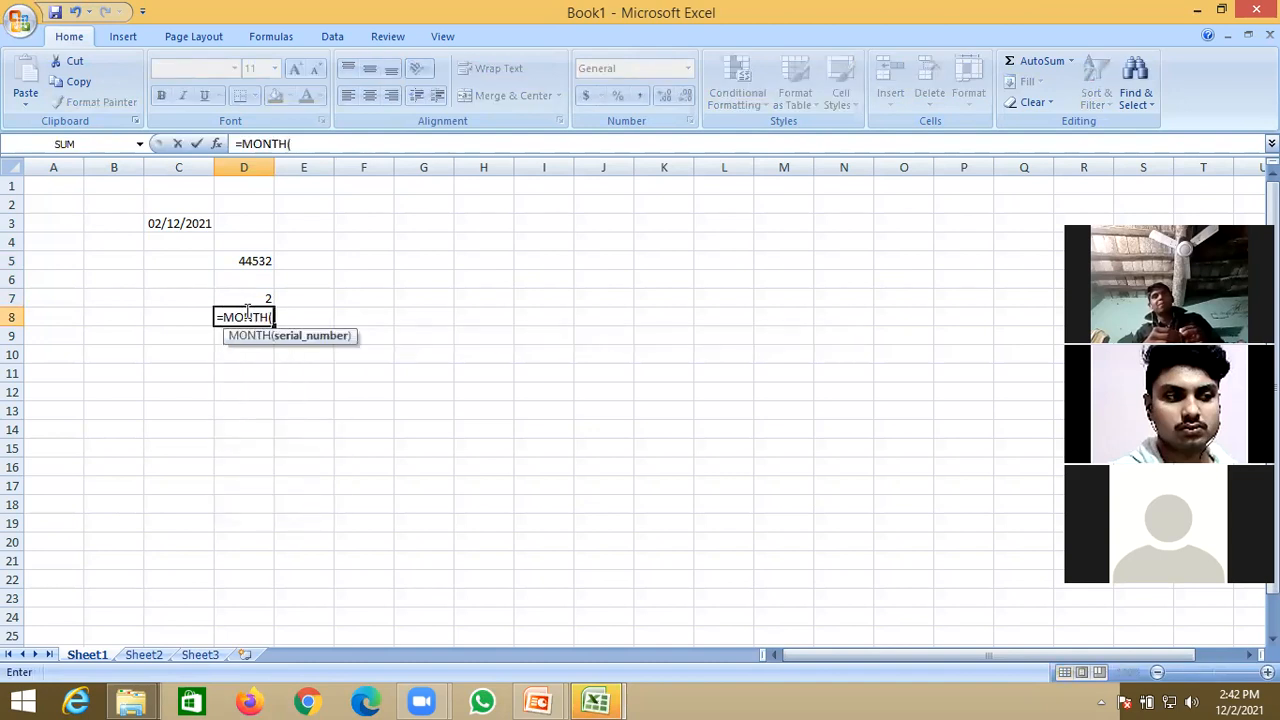
left_click(258, 259)
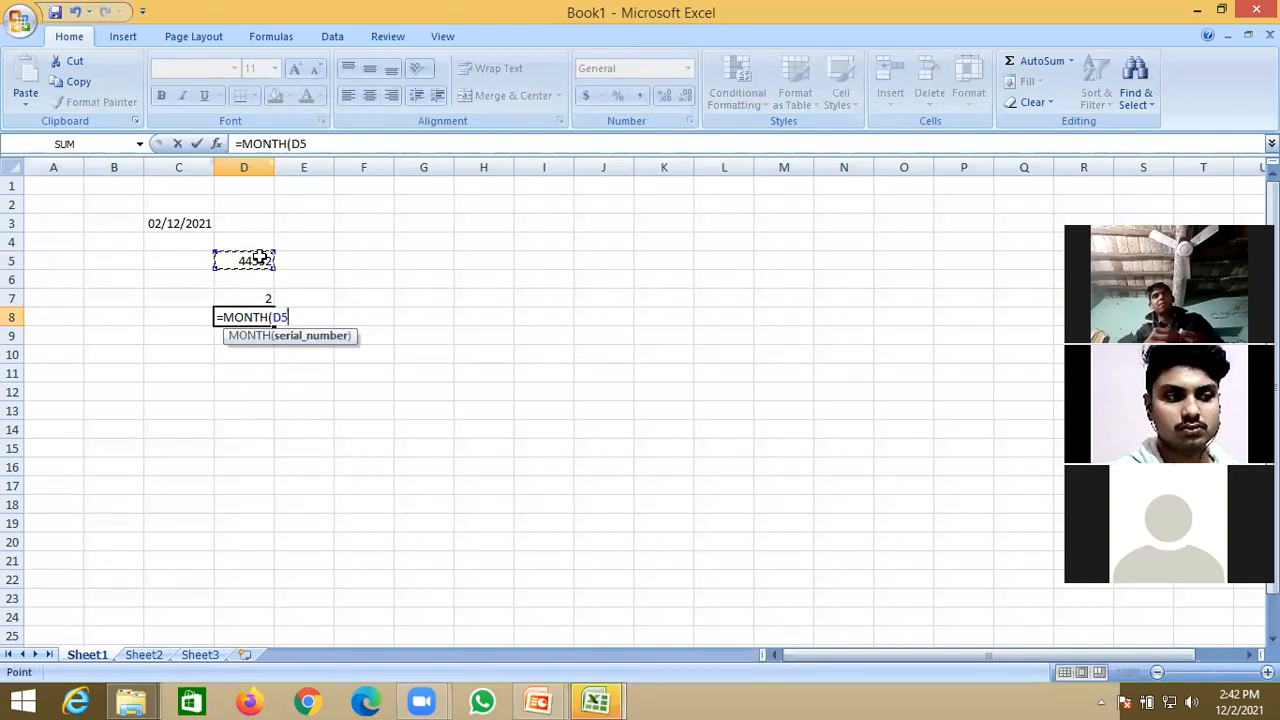
type(")")
key("Return")
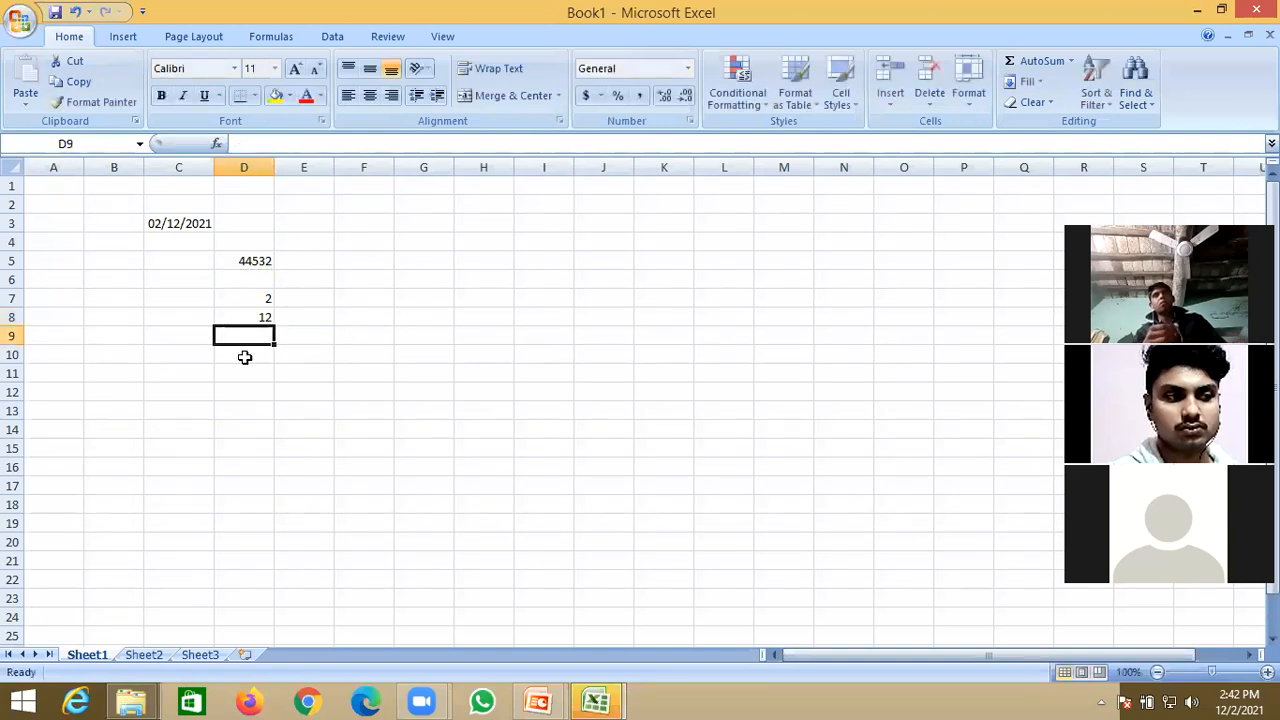
Step: Enter the formula =YEAR(D5) in cell D9 to extract the year from the serial number
type("=year")
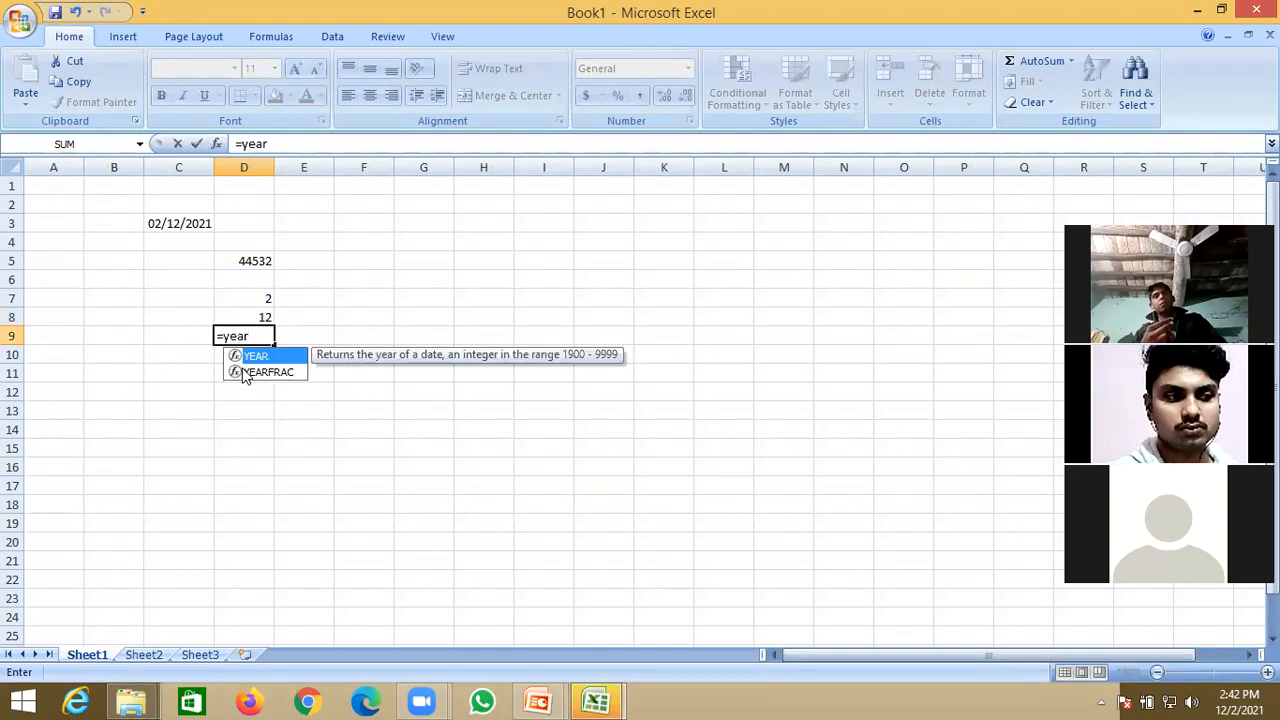
key("Tab")
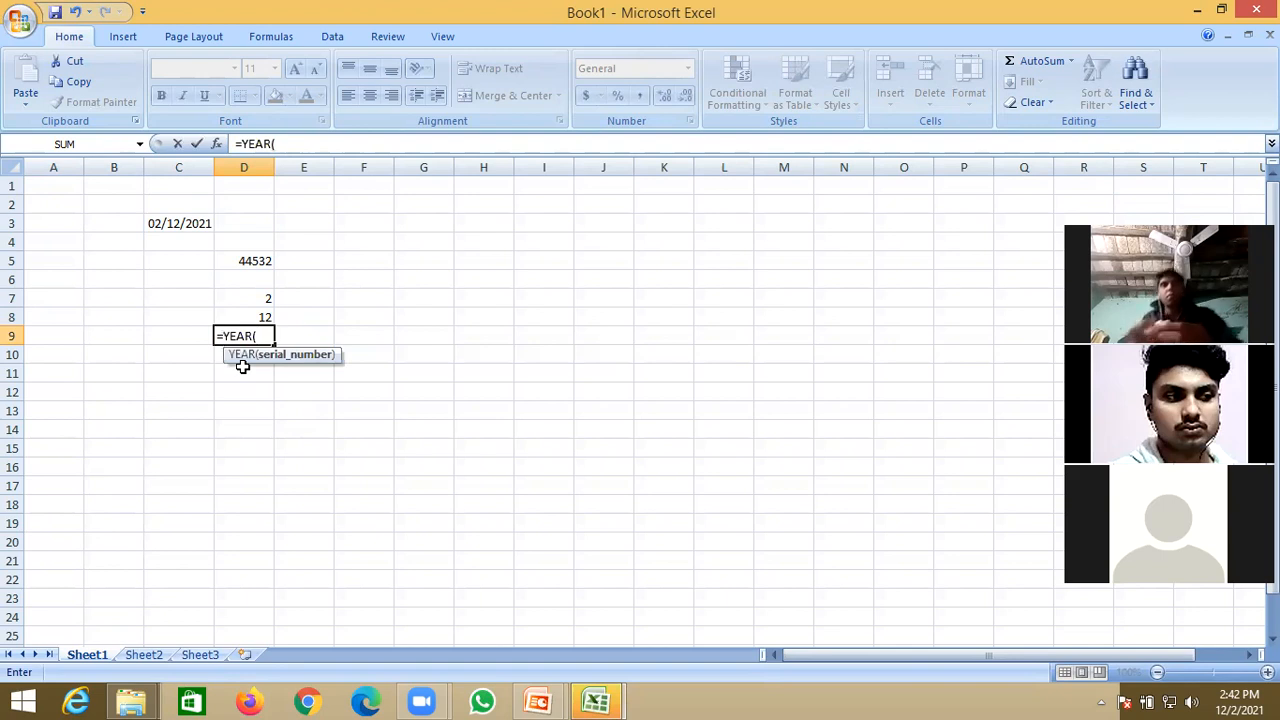
left_click(255, 262)
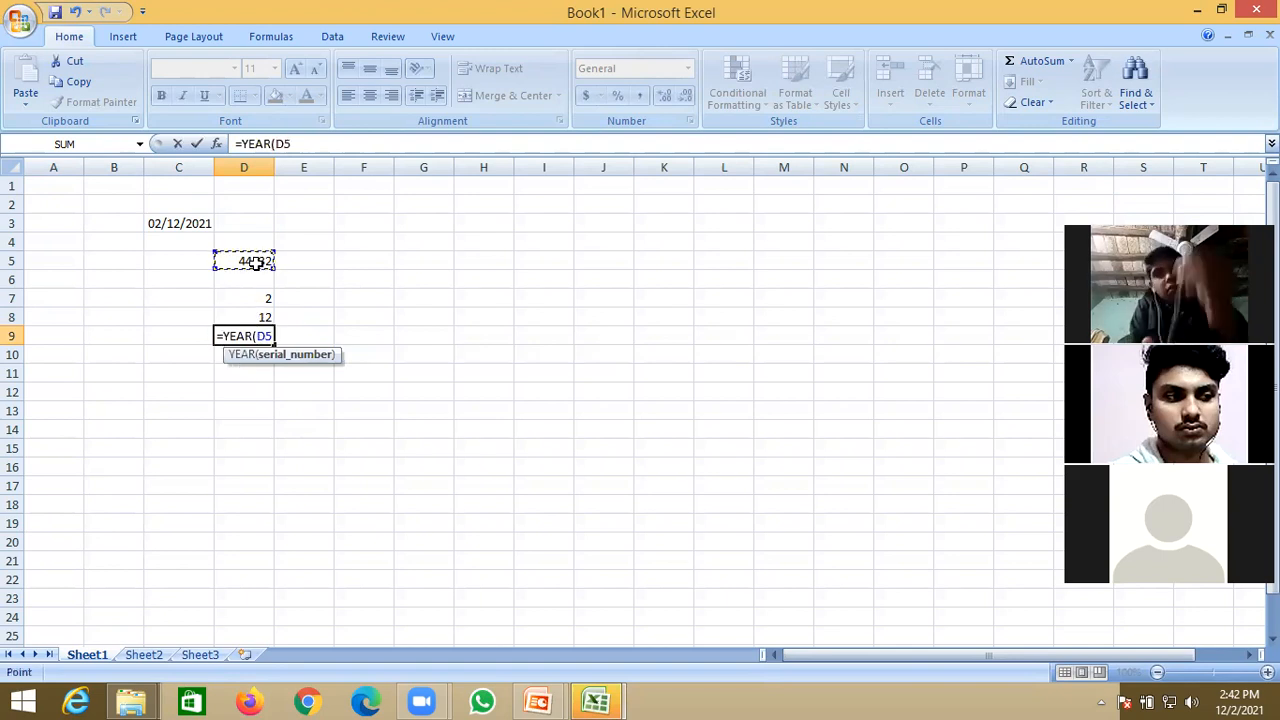
type(")")
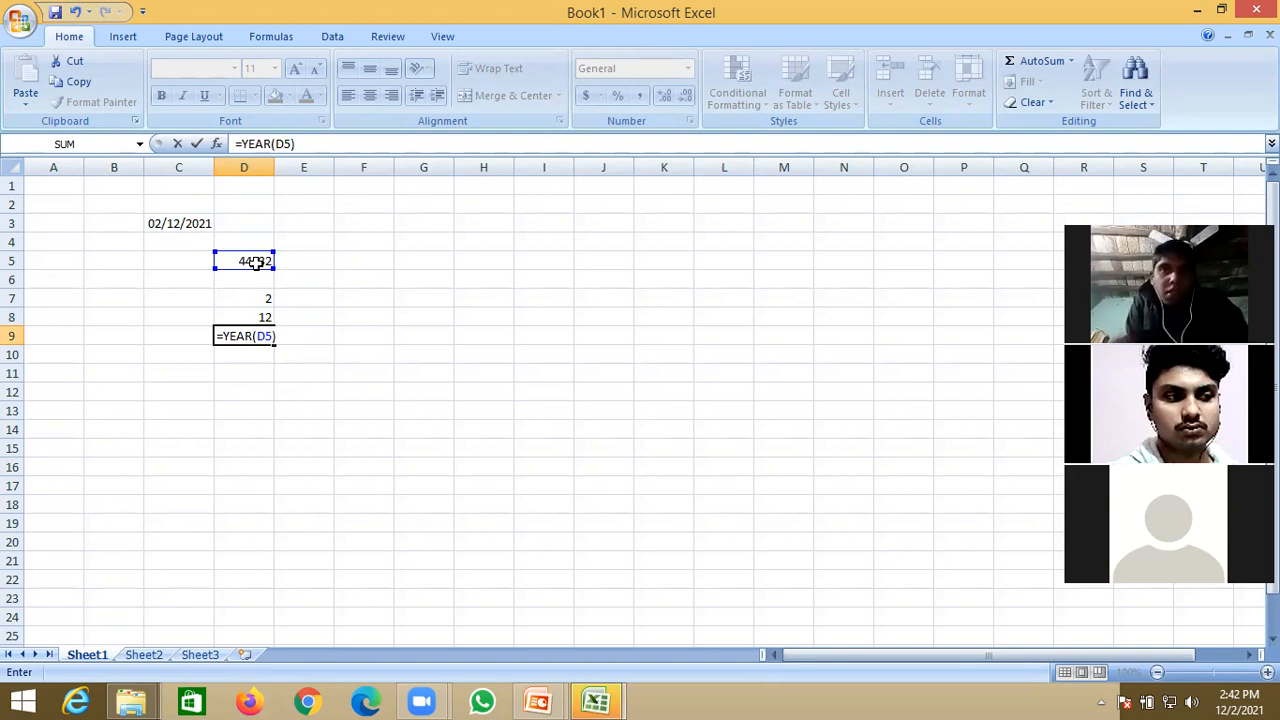
key("Return")
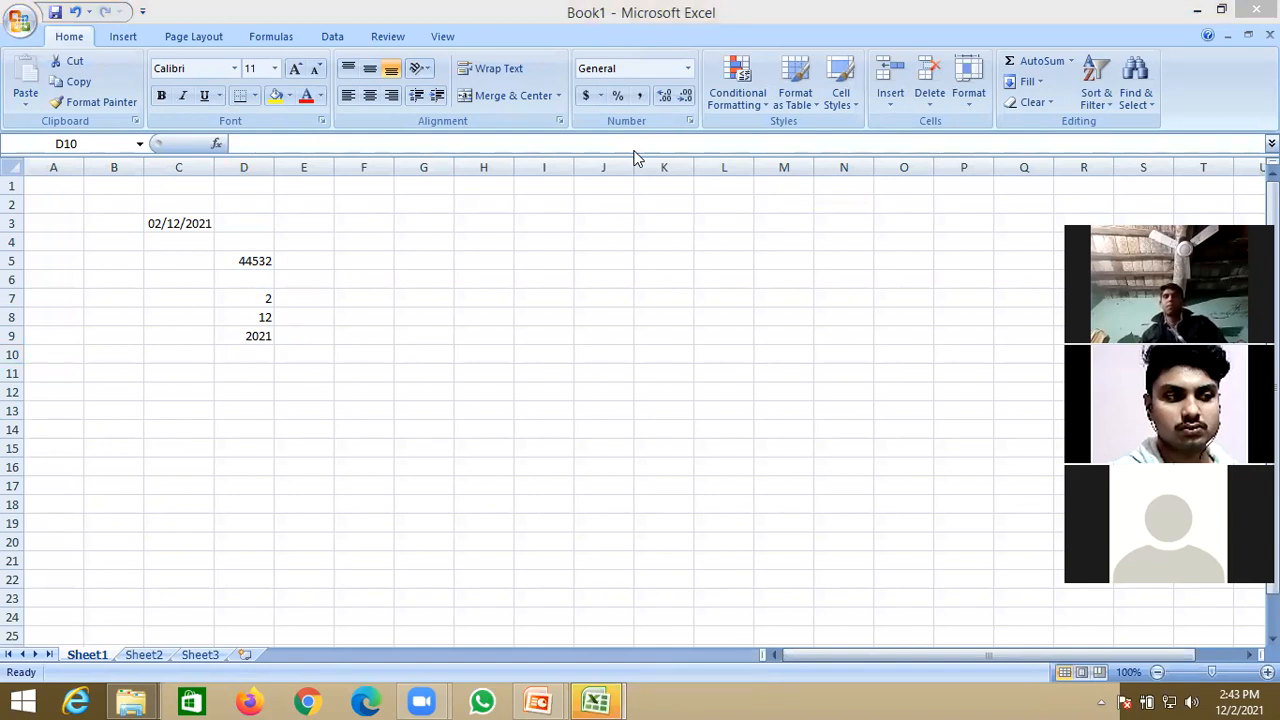
Step: Enter the formula =DATE(D9,D8,D7) in cell D11 to rebuild the date from the year, month and day cells
left_click(789, 169)
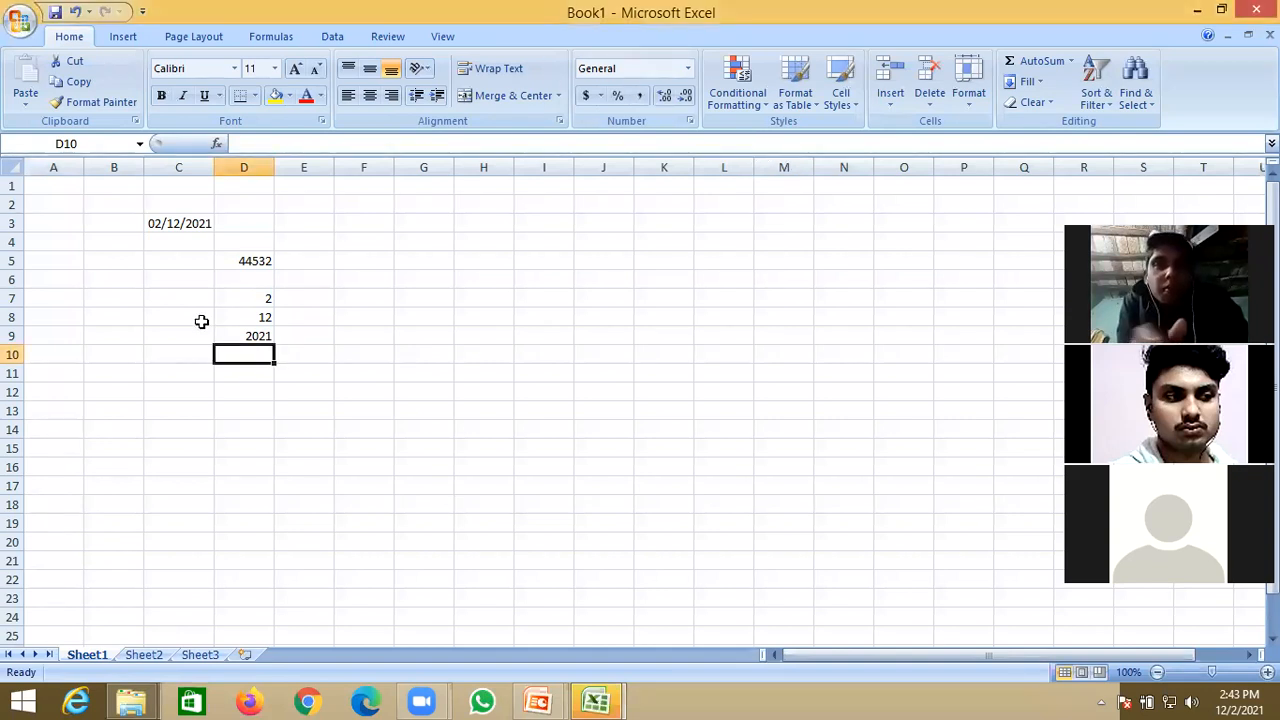
left_click(239, 373)
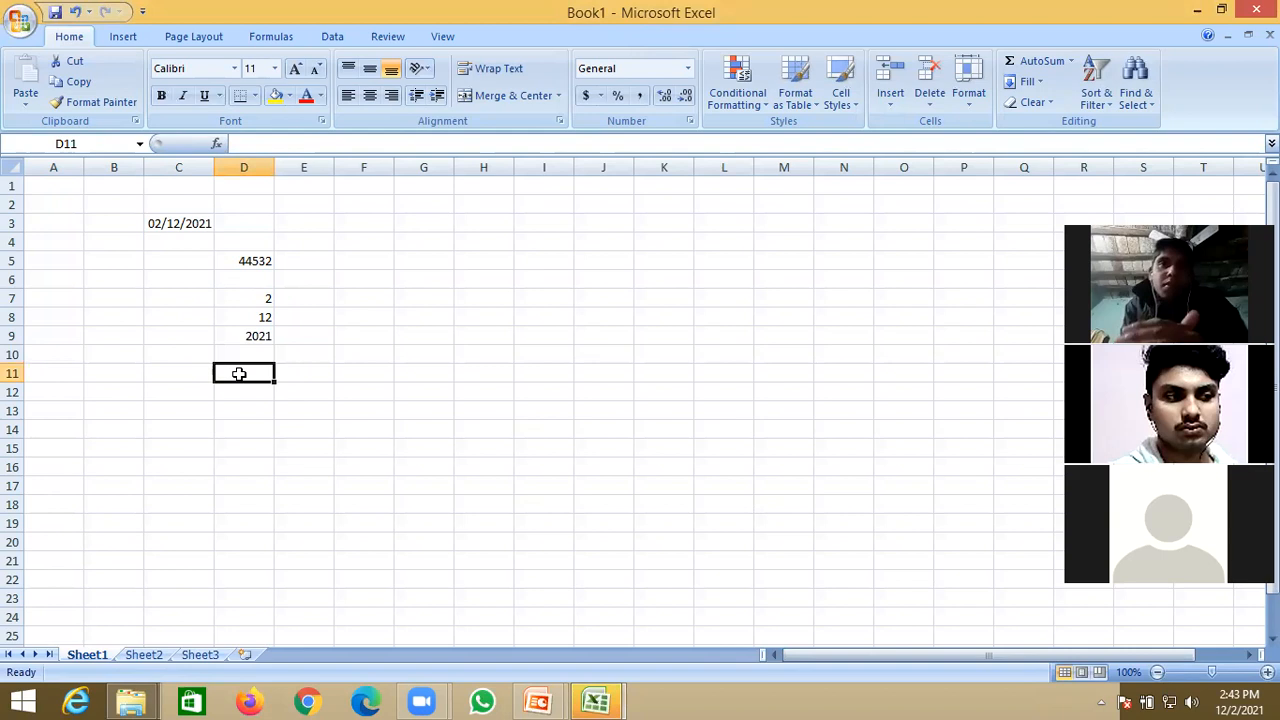
type("=date")
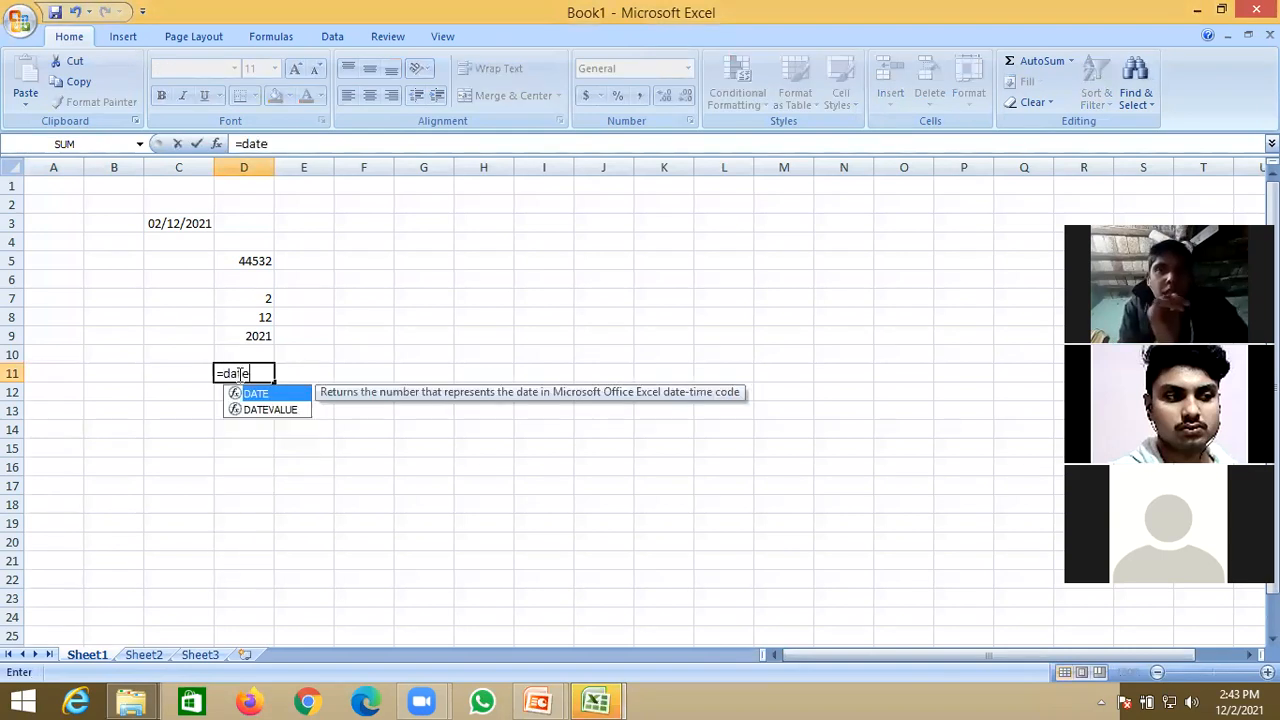
key("Tab")
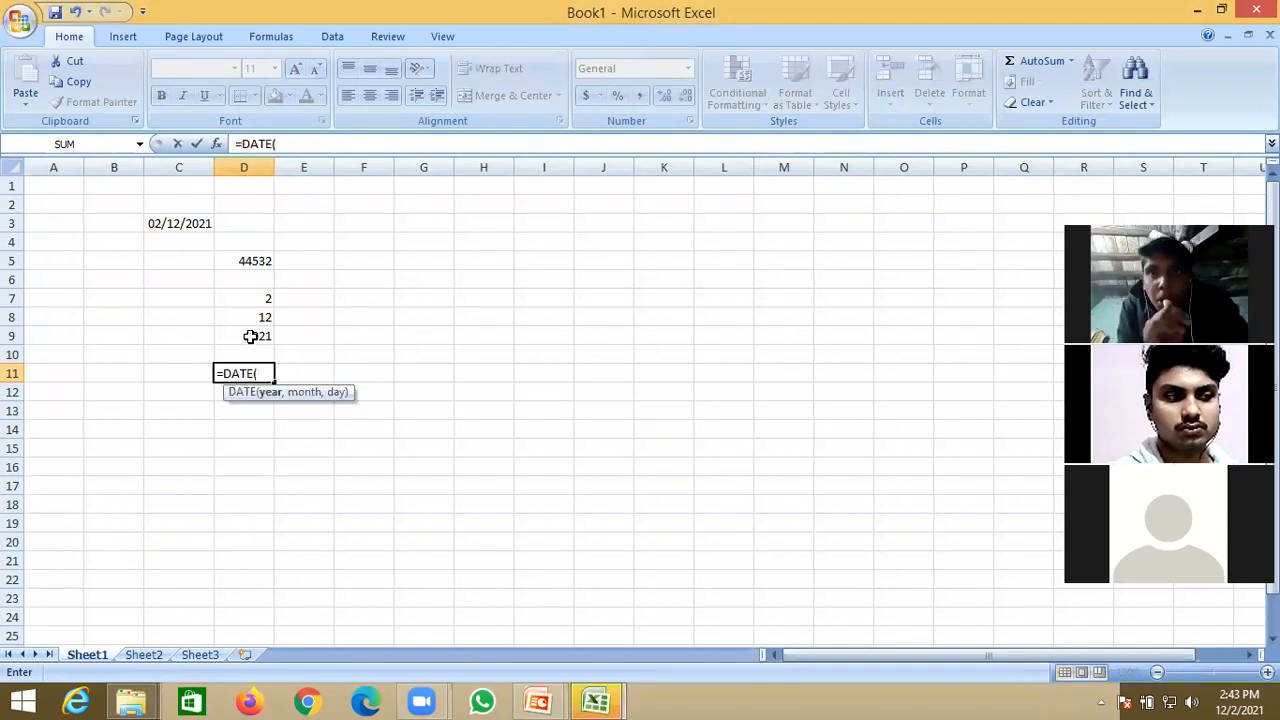
left_click(250, 336)
type(",")
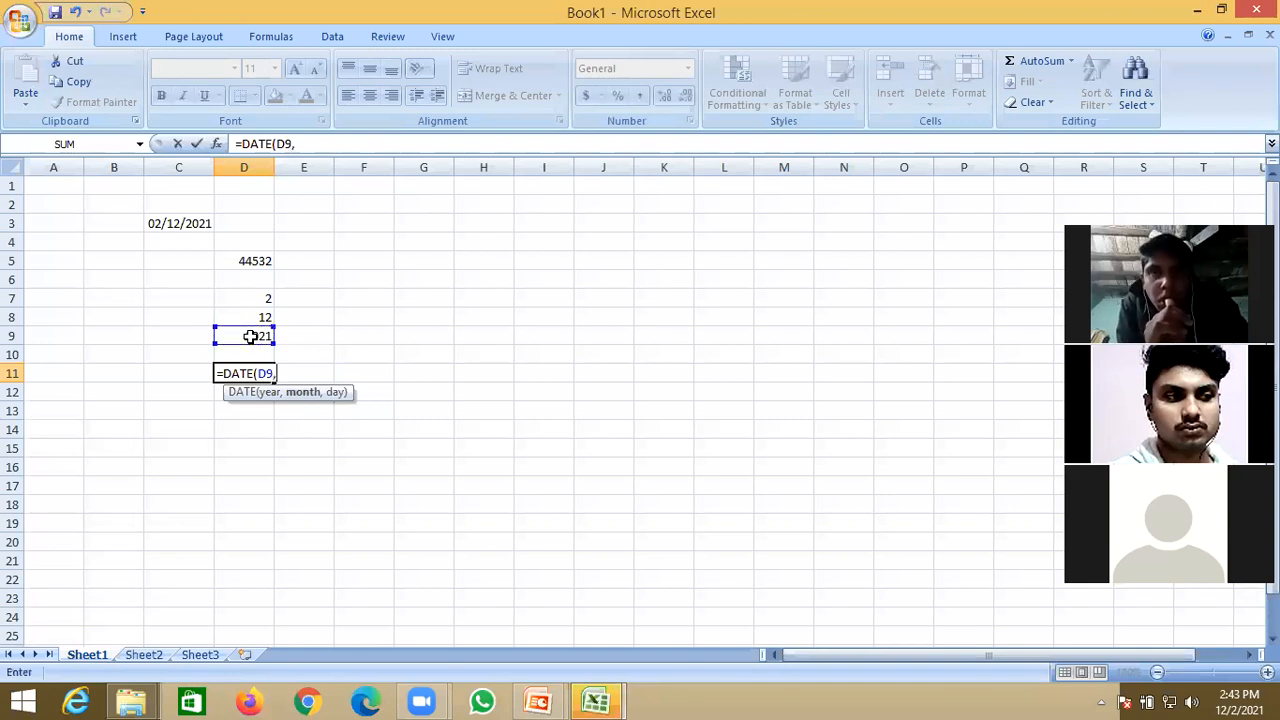
left_click(250, 317)
type(",")
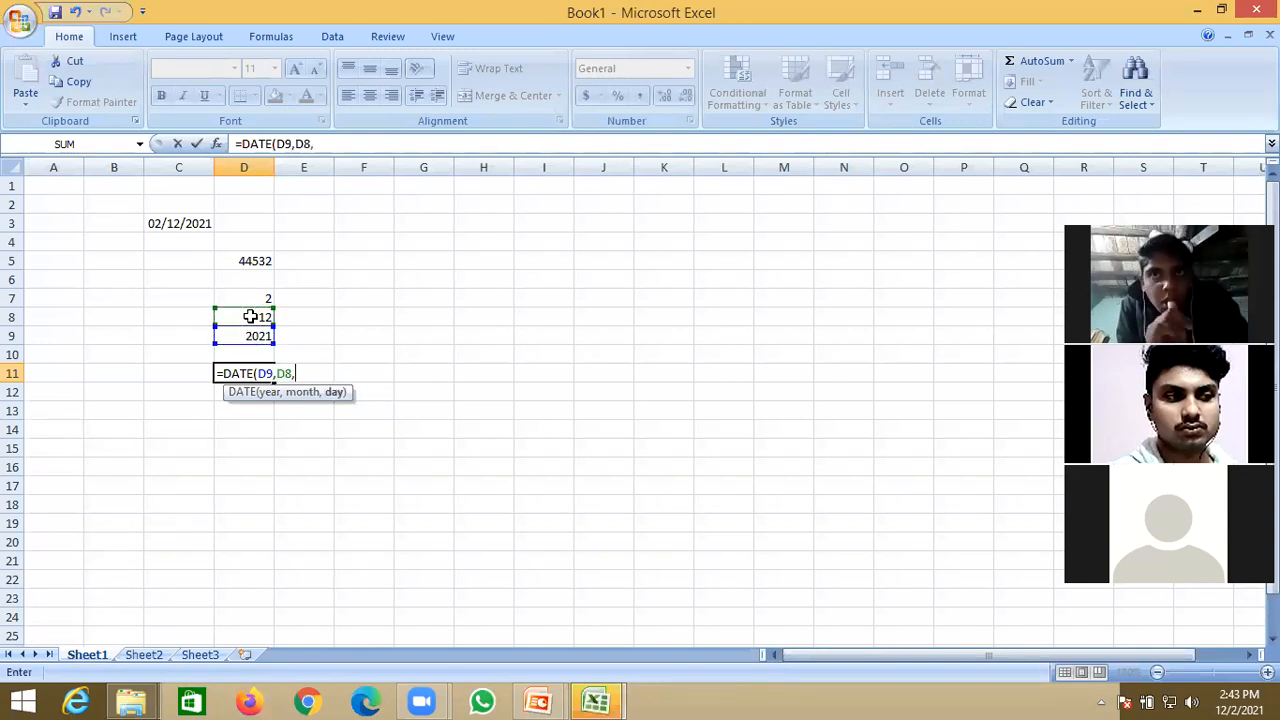
left_click(254, 298)
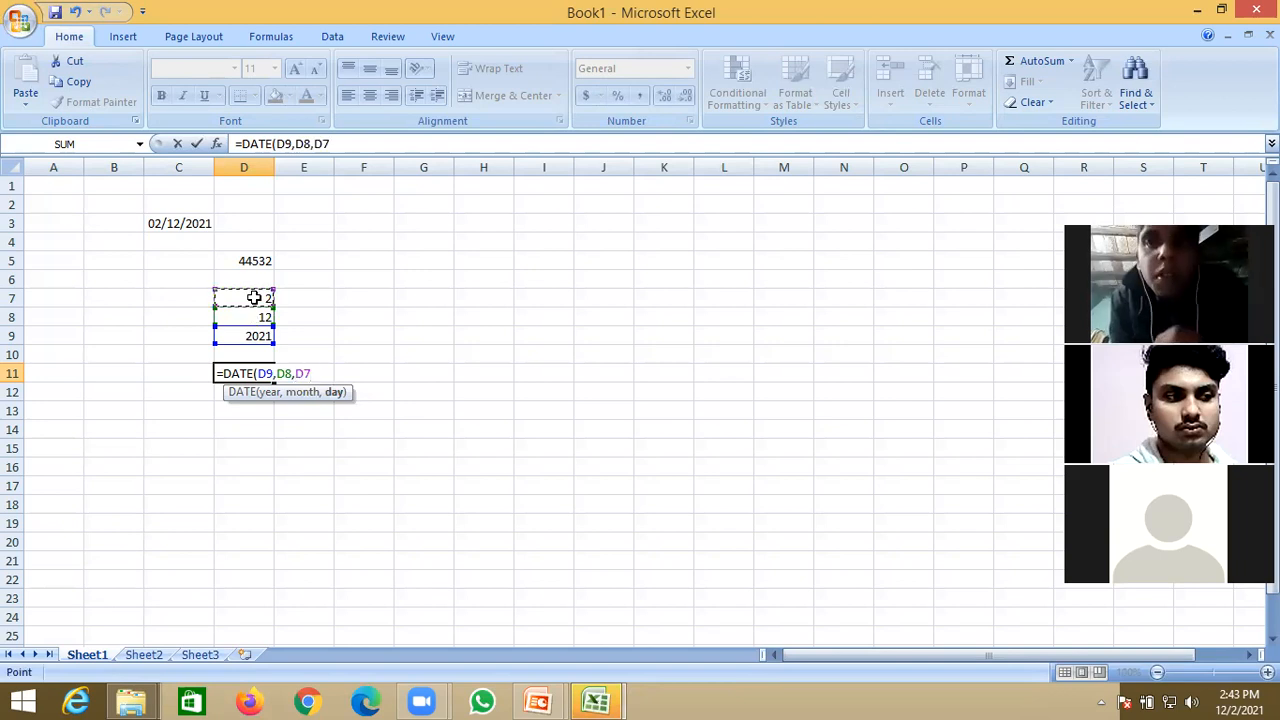
type(")")
key("Return")
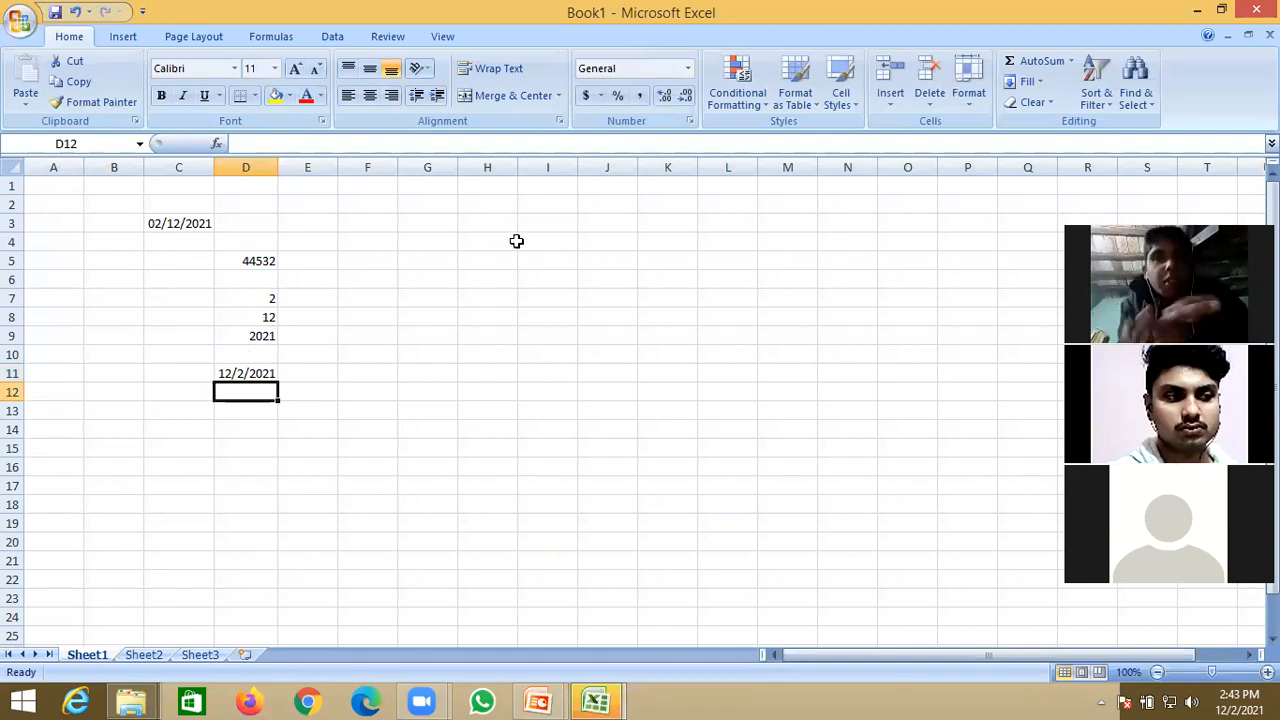
Step: Begin a DATE function formula in cell F11
left_click(370, 375)
type("=date")
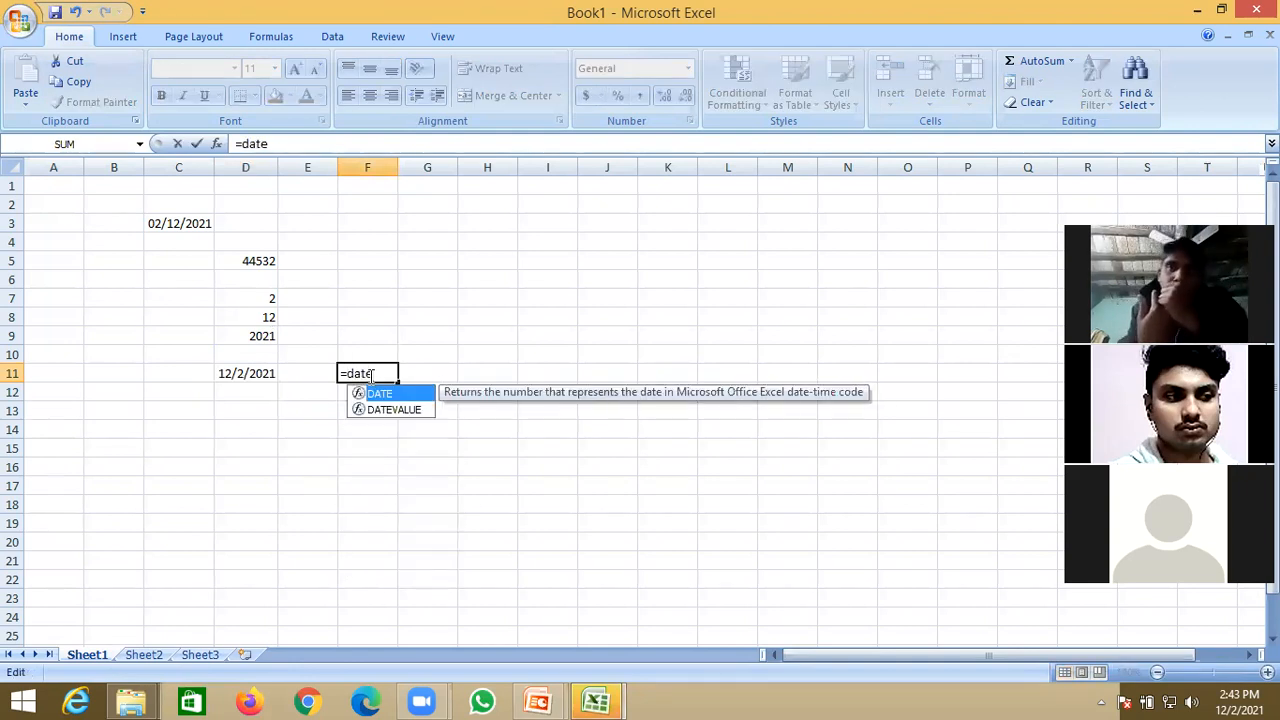
key("Tab")
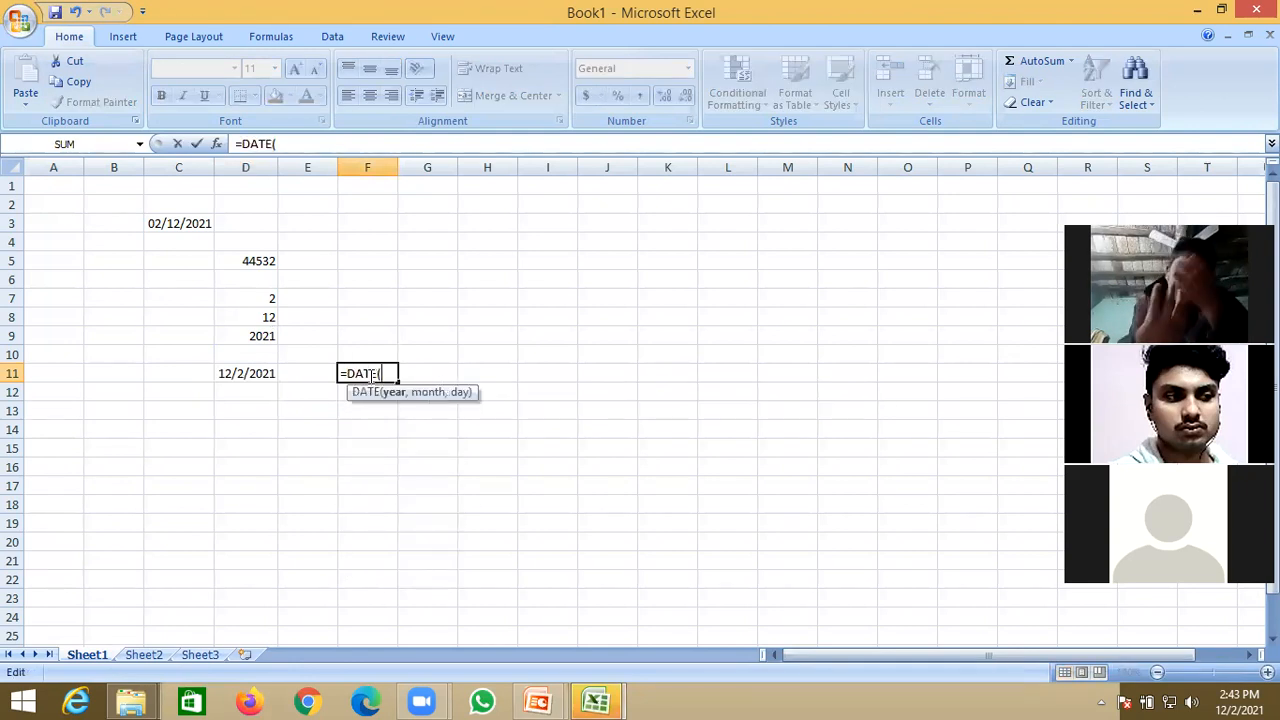
type("day")
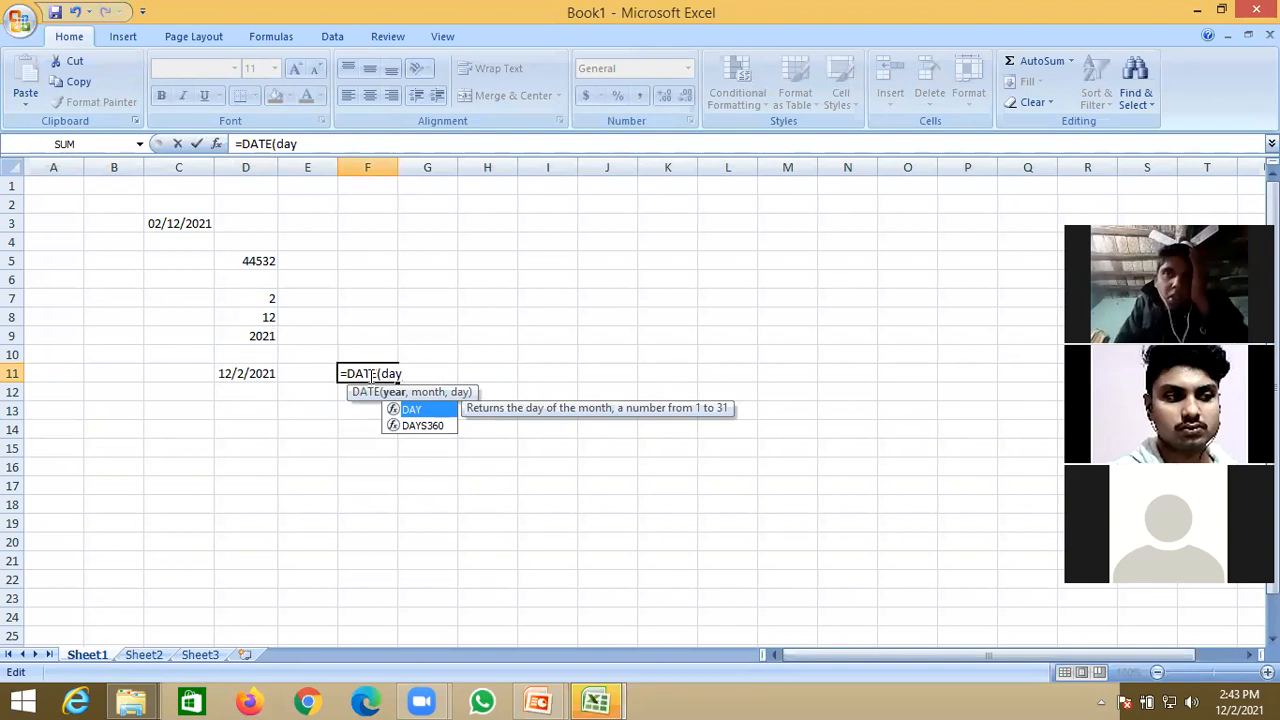
key("Tab")
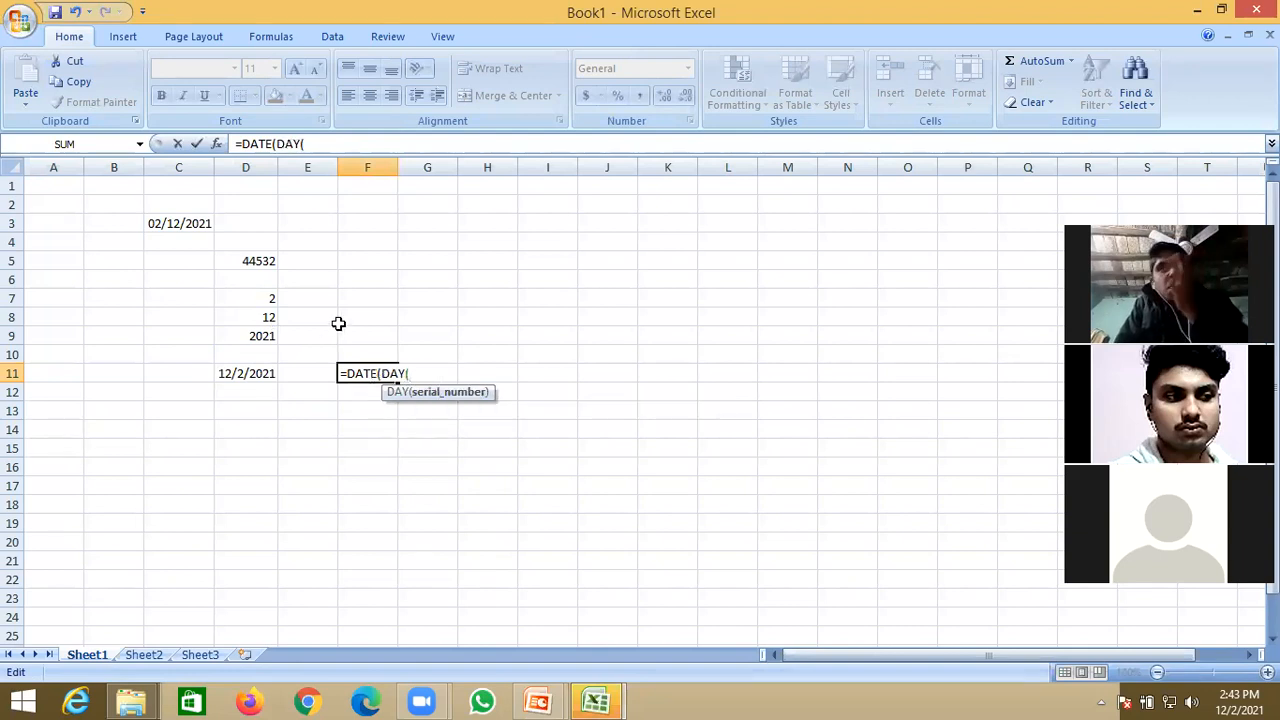
left_click(247, 258)
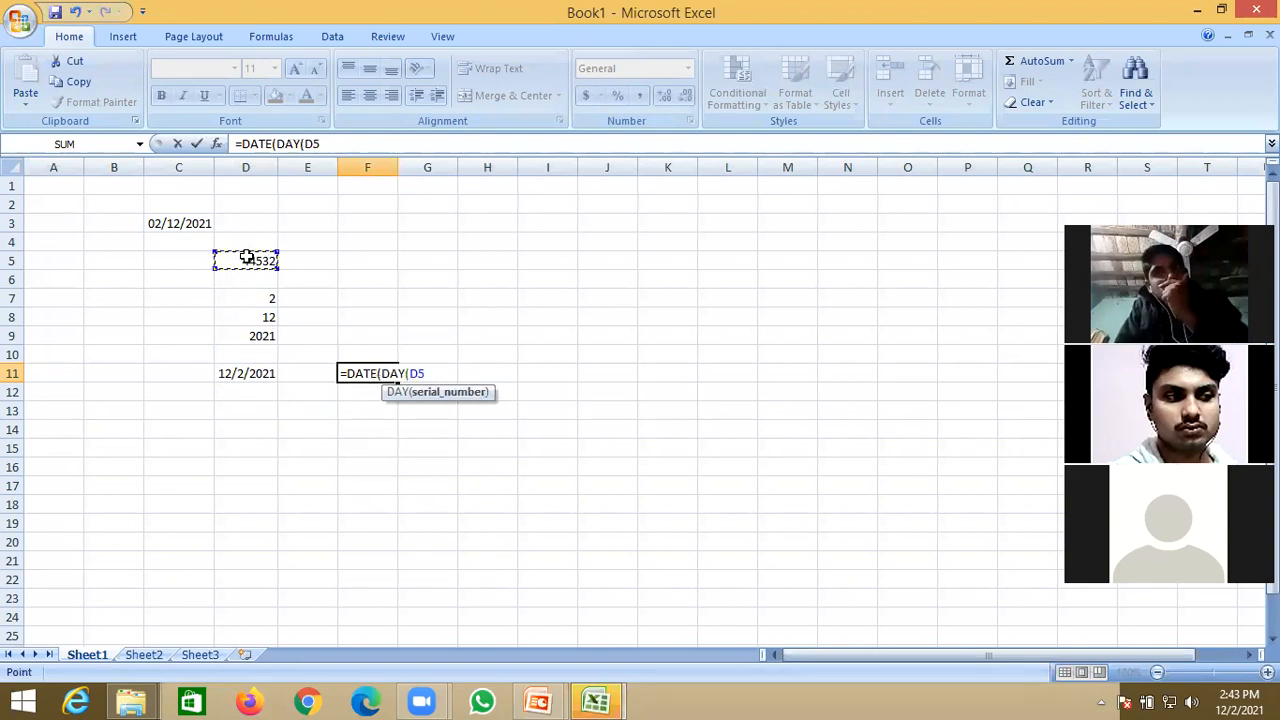
key("BackSpace")
key("BackSpace")
key("BackSpace")
key("BackSpace")
key("BackSpace")
key("BackSpace")
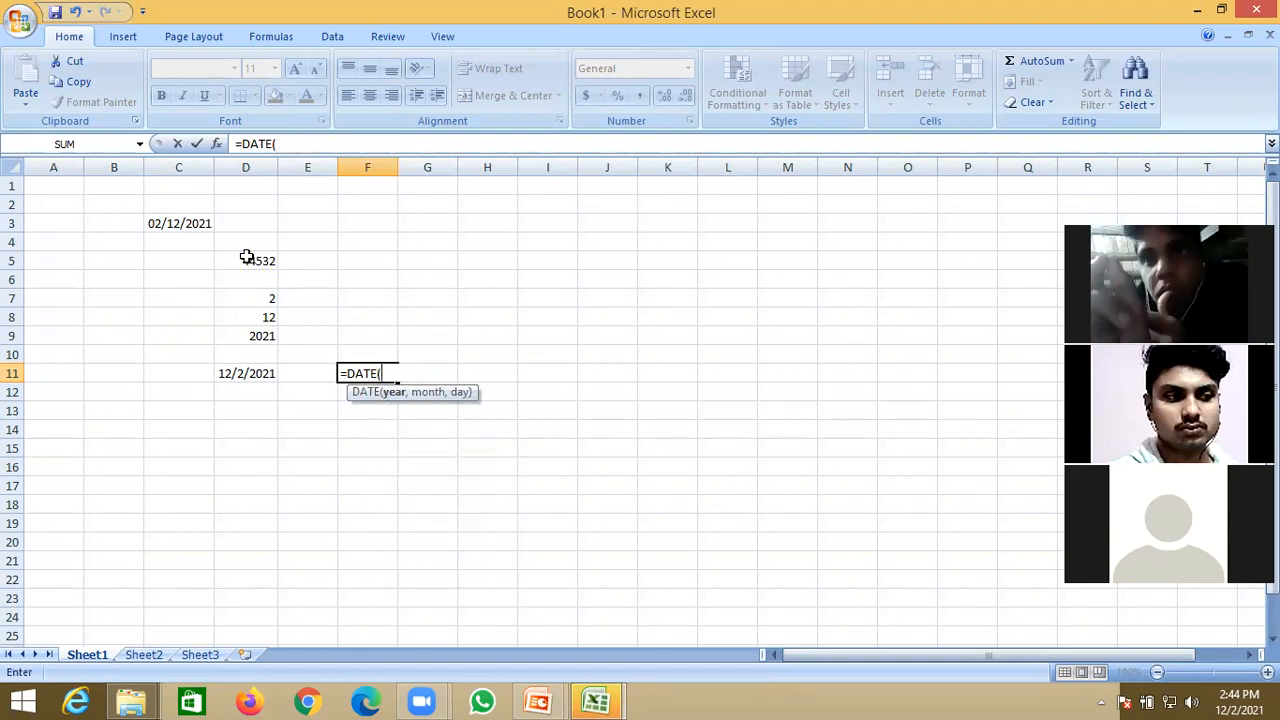
Step: Complete F11's nested formula as =DATE(YEAR(D5),MONTH(D5),DAY(D5)), and review the formulas in F11 and D5
type("year")
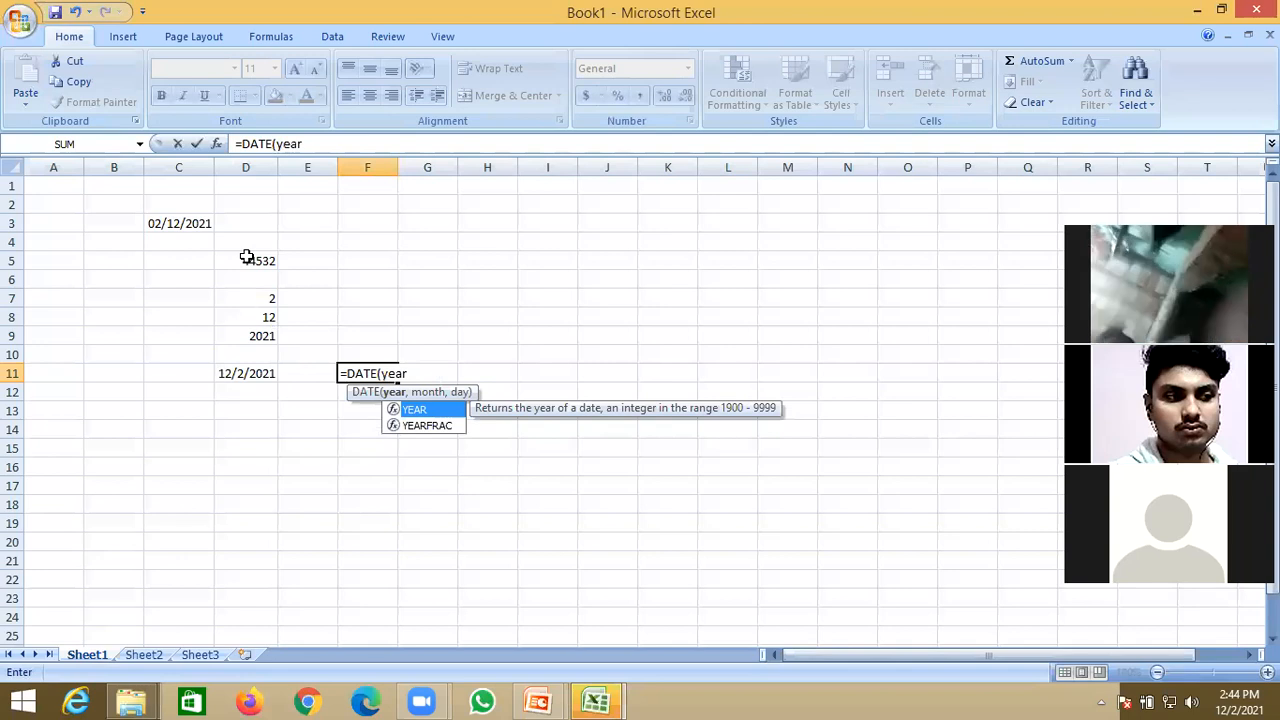
key("Tab")
left_click(255, 264)
type("),month")
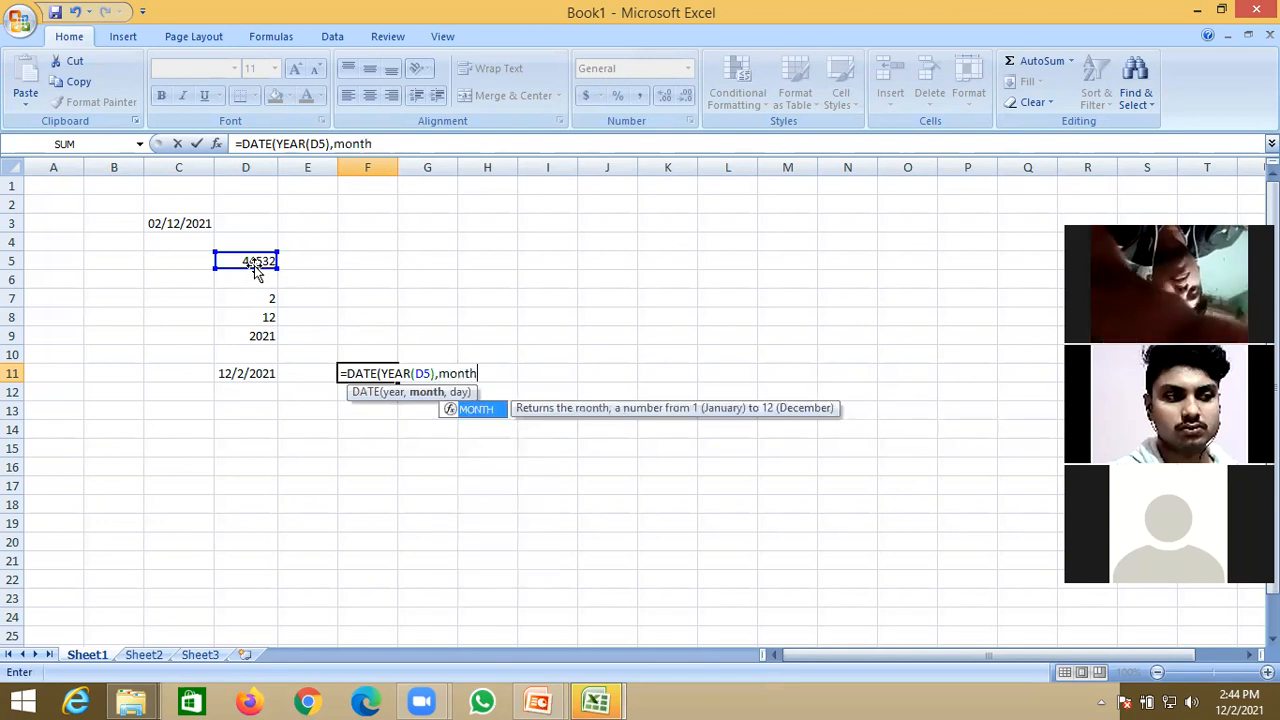
key("Tab")
left_click(250, 261)
type("),")
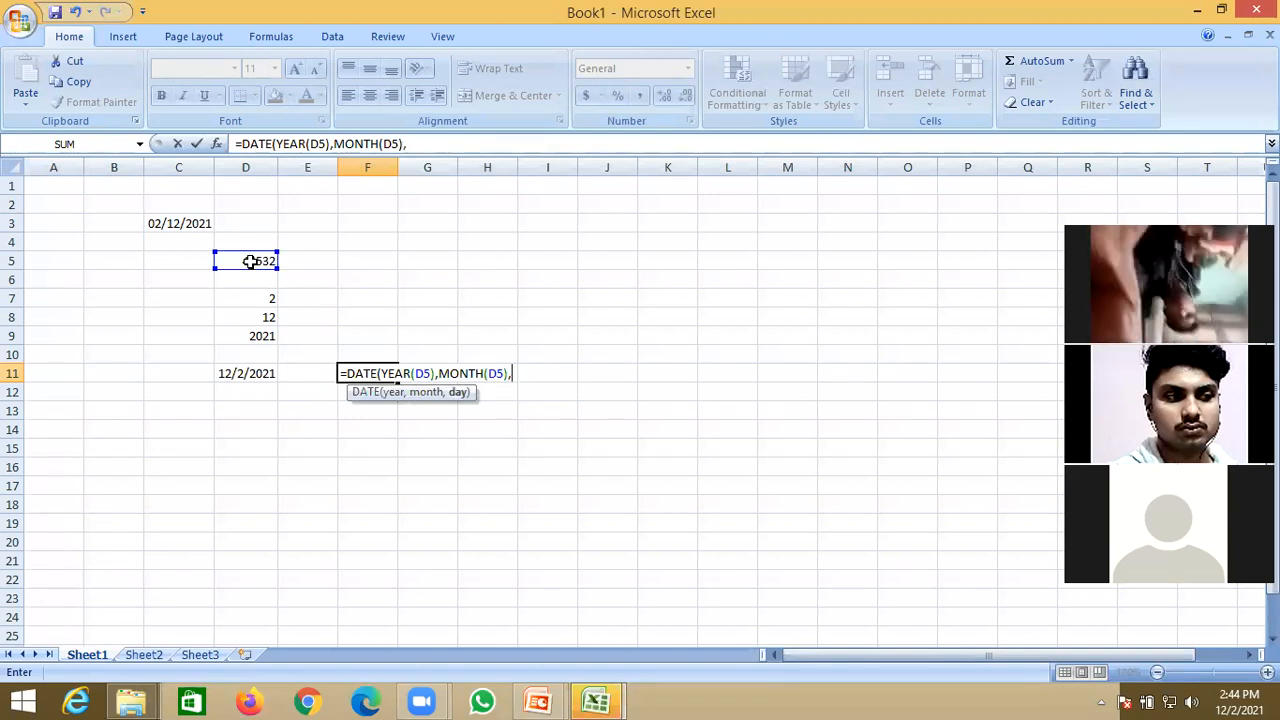
type("day")
key("Tab")
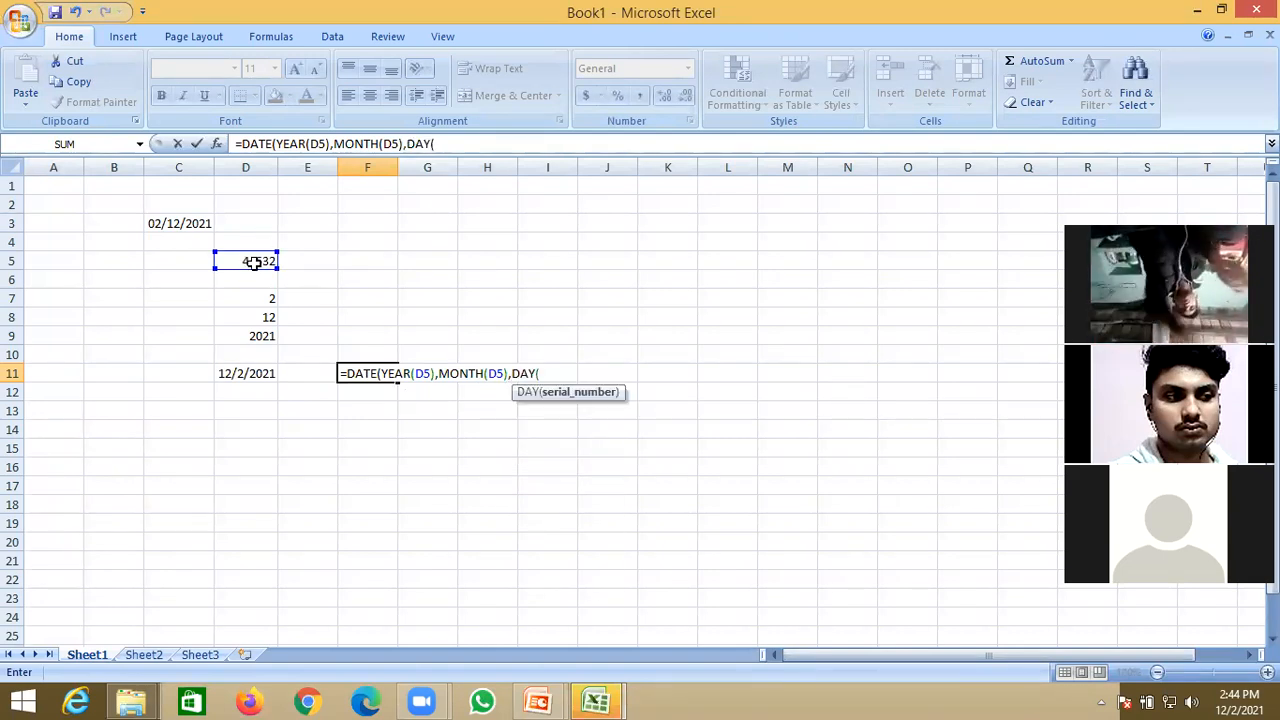
left_click(252, 261)
type("))")
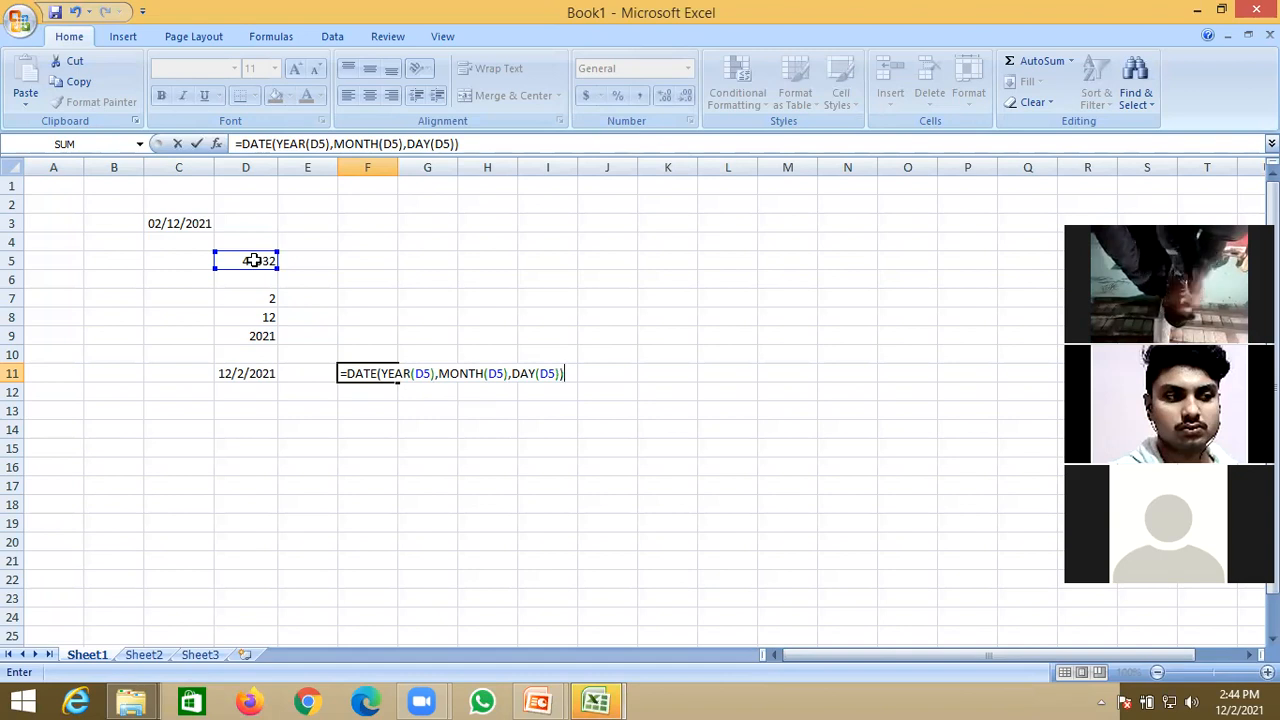
key("Return")
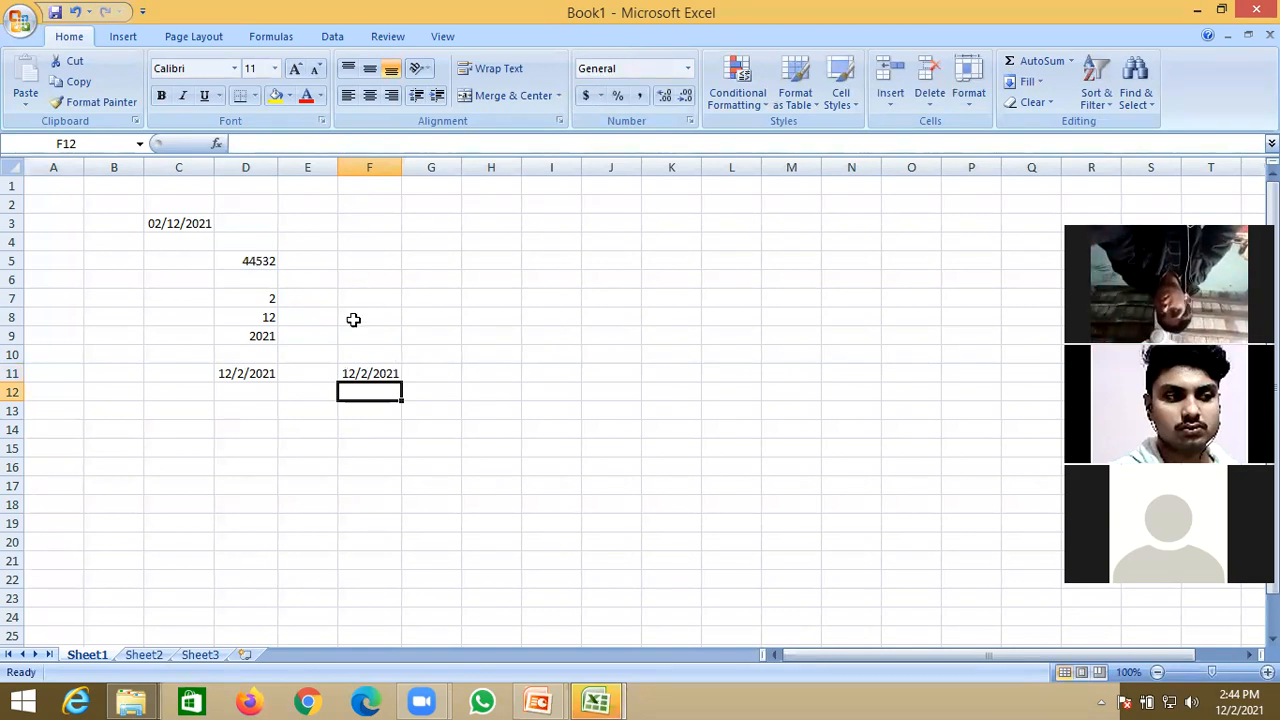
left_click(361, 373)
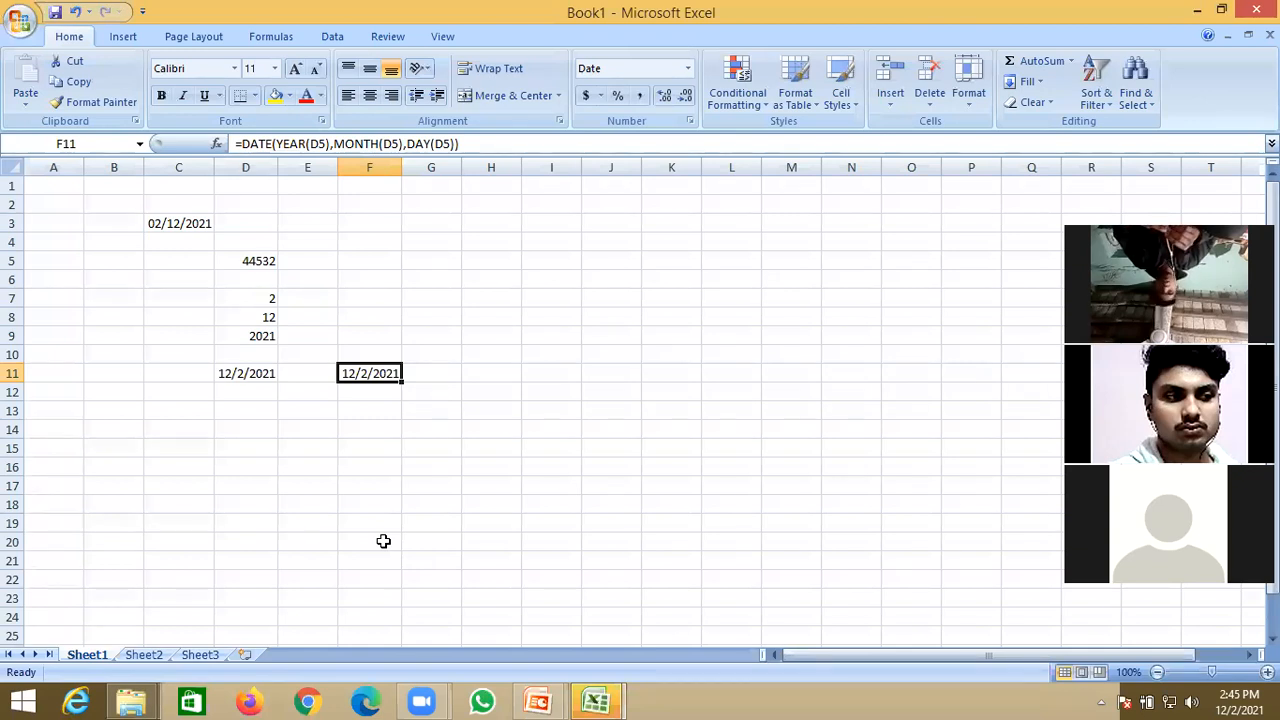
left_click(259, 260)
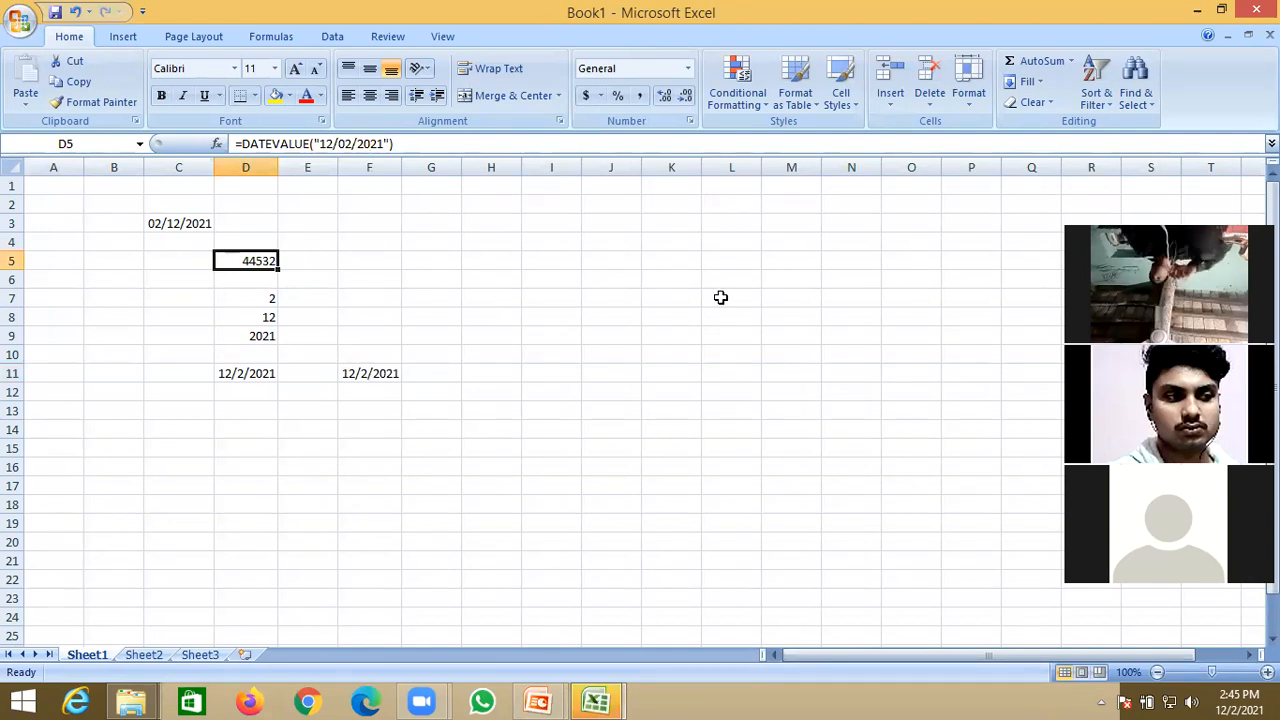
Step: Enter the formula =TIMEVALUE("2:45 pm") in cell L4 to convert the time text to a number
left_click(728, 244)
type("=tine")
key("BackSpace")
key("BackSpace")
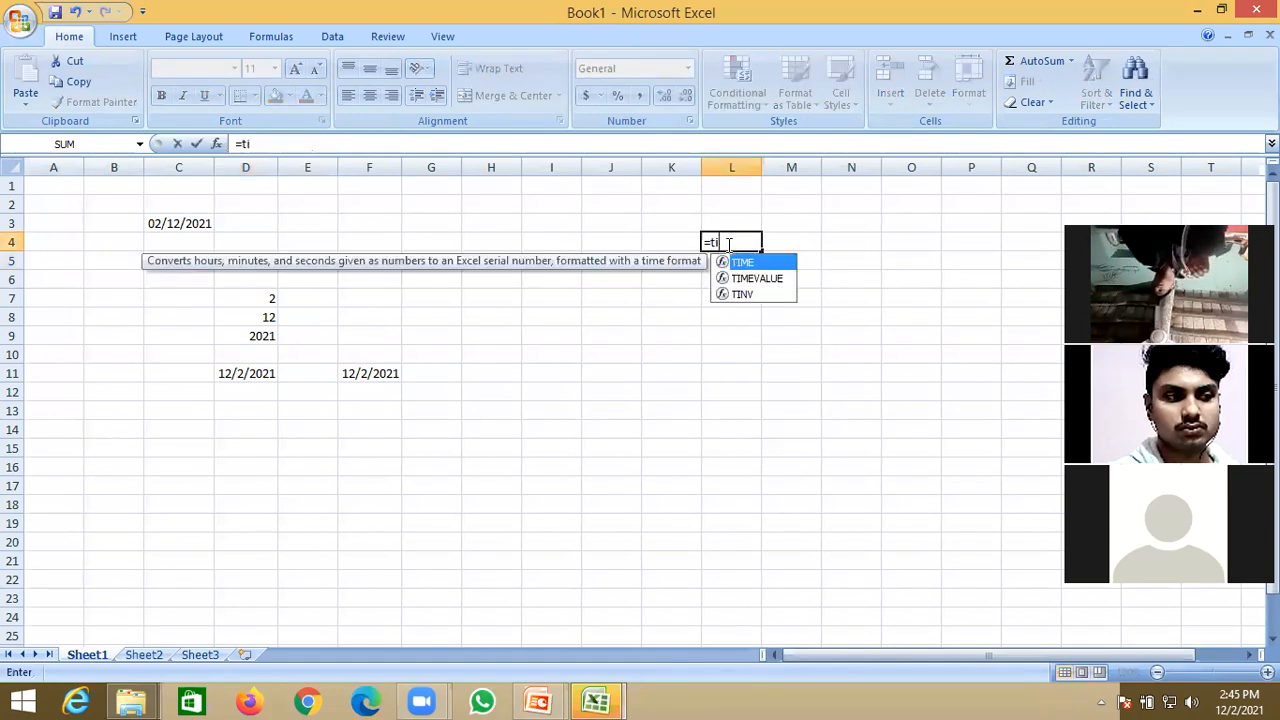
key("Down")
key("Tab")
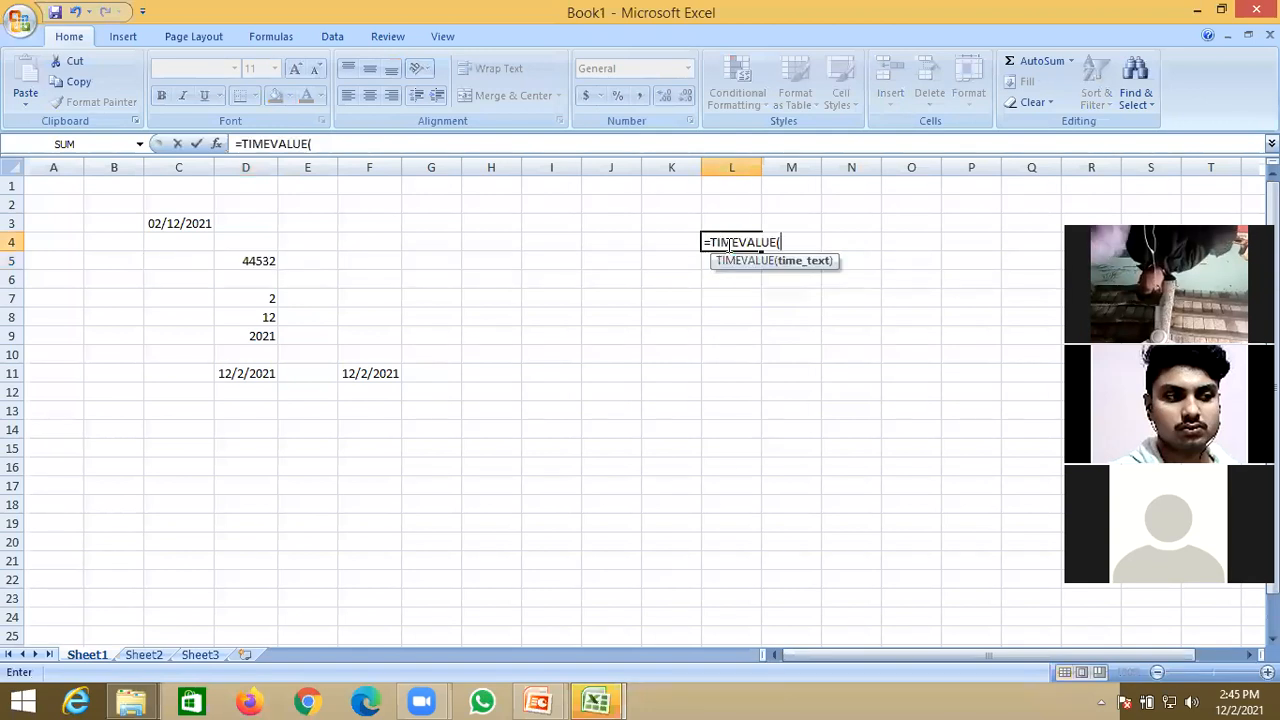
type("\"")
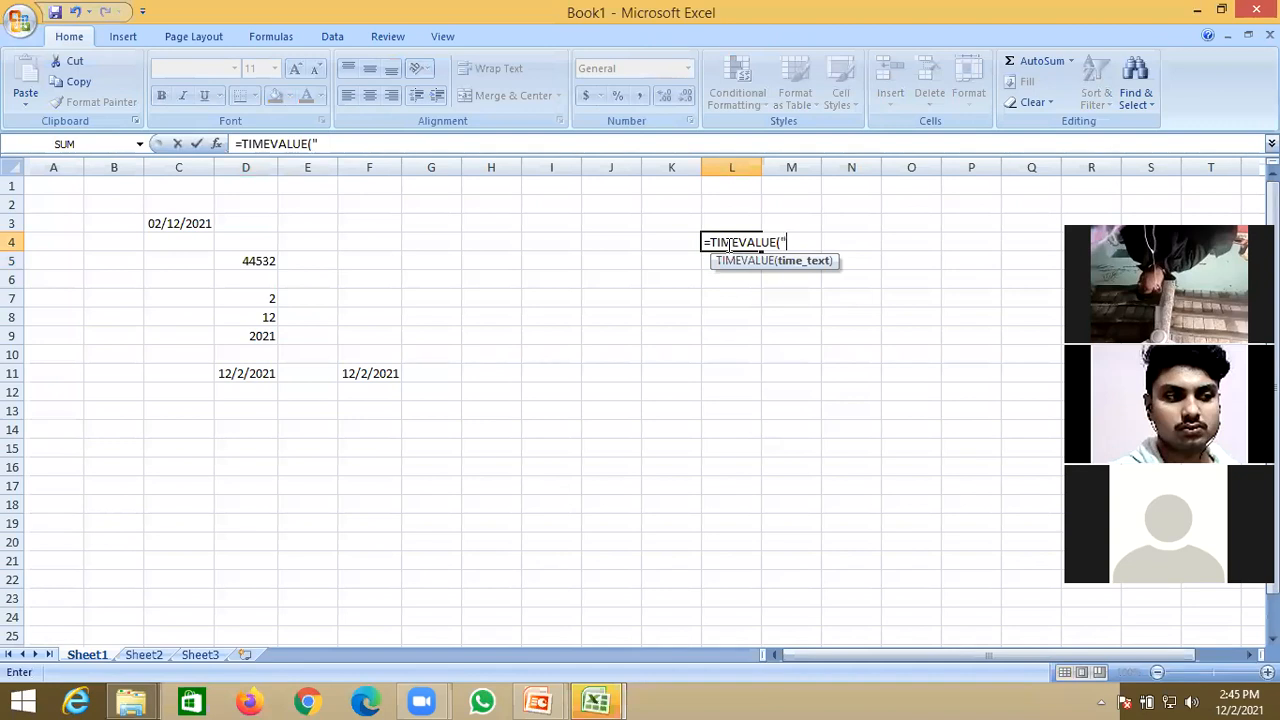
type("2:45")
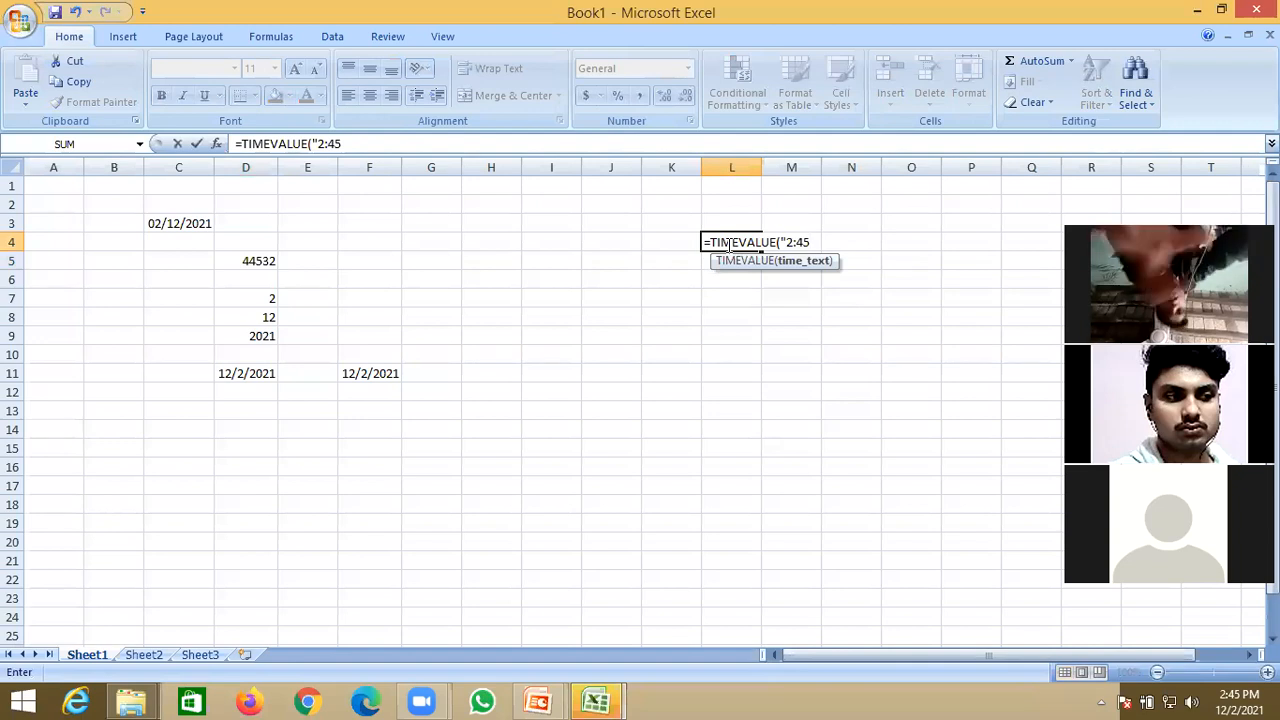
type("\"")
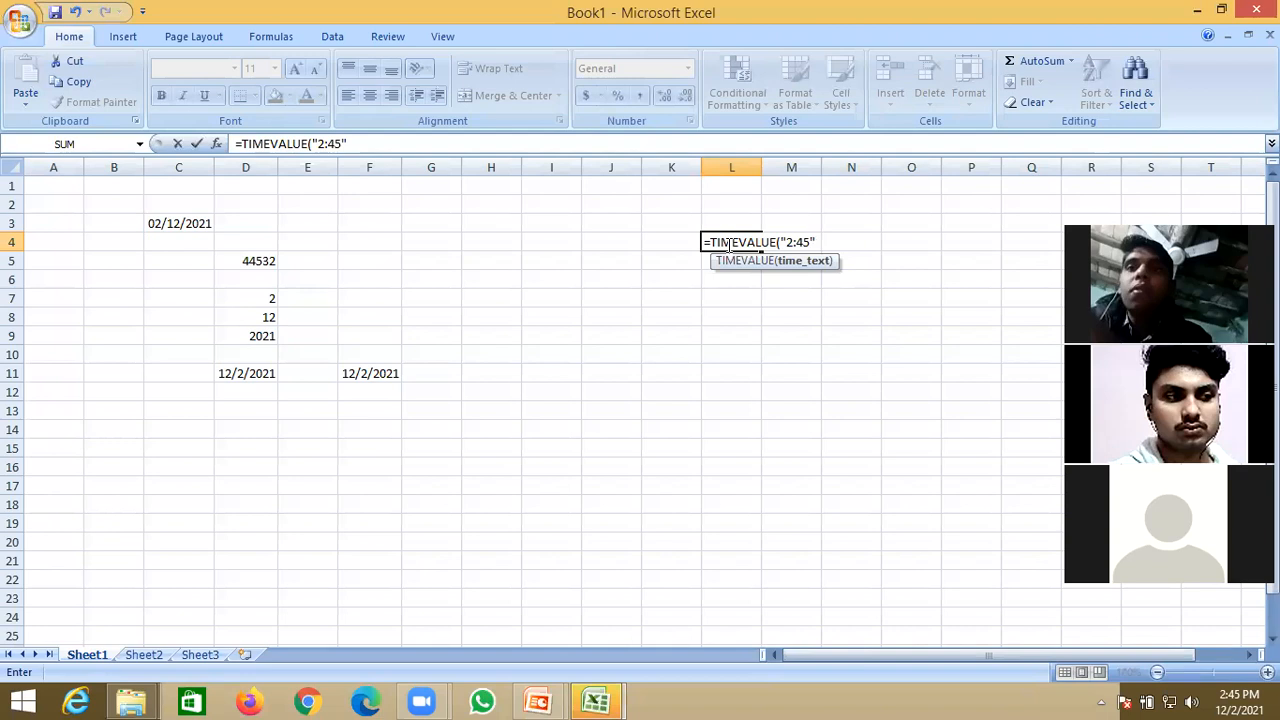
key("BackSpace")
type("pm\")")
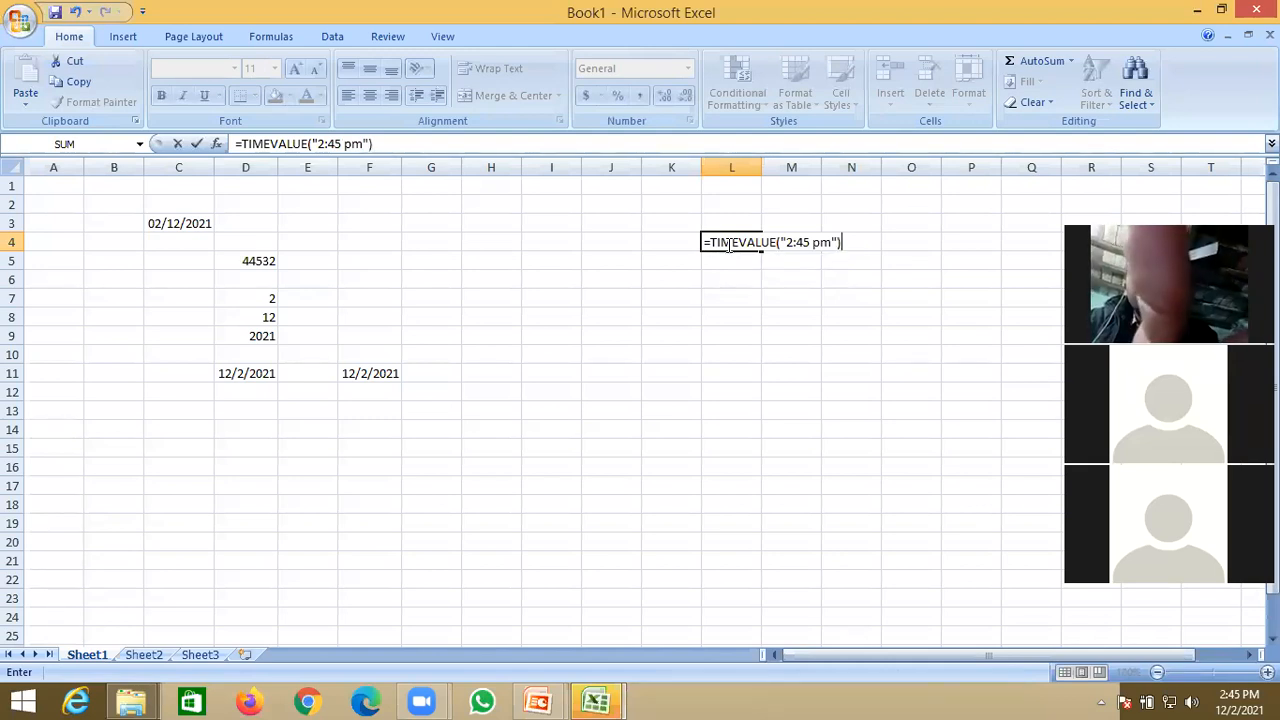
key("Return")
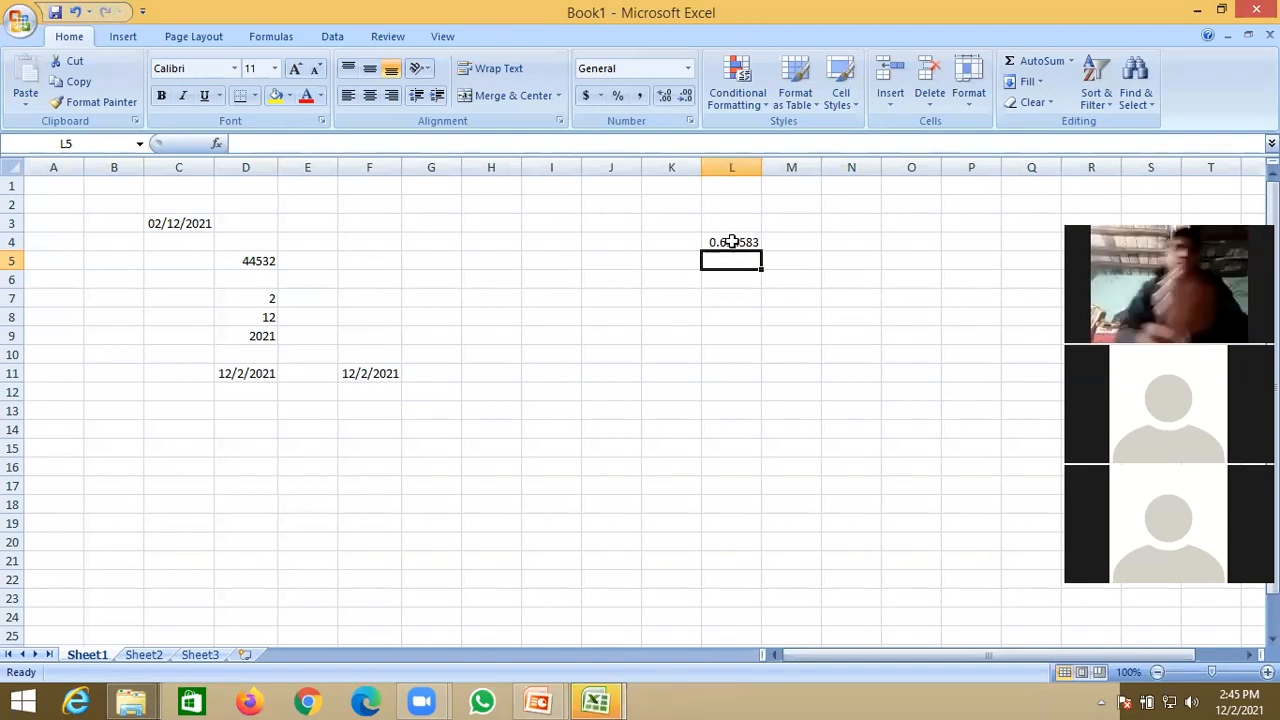
Step: Enter the formula =TIMEVALUE("2:47 pm") in cell L7 to convert the time text to a serial number
left_click(720, 297)
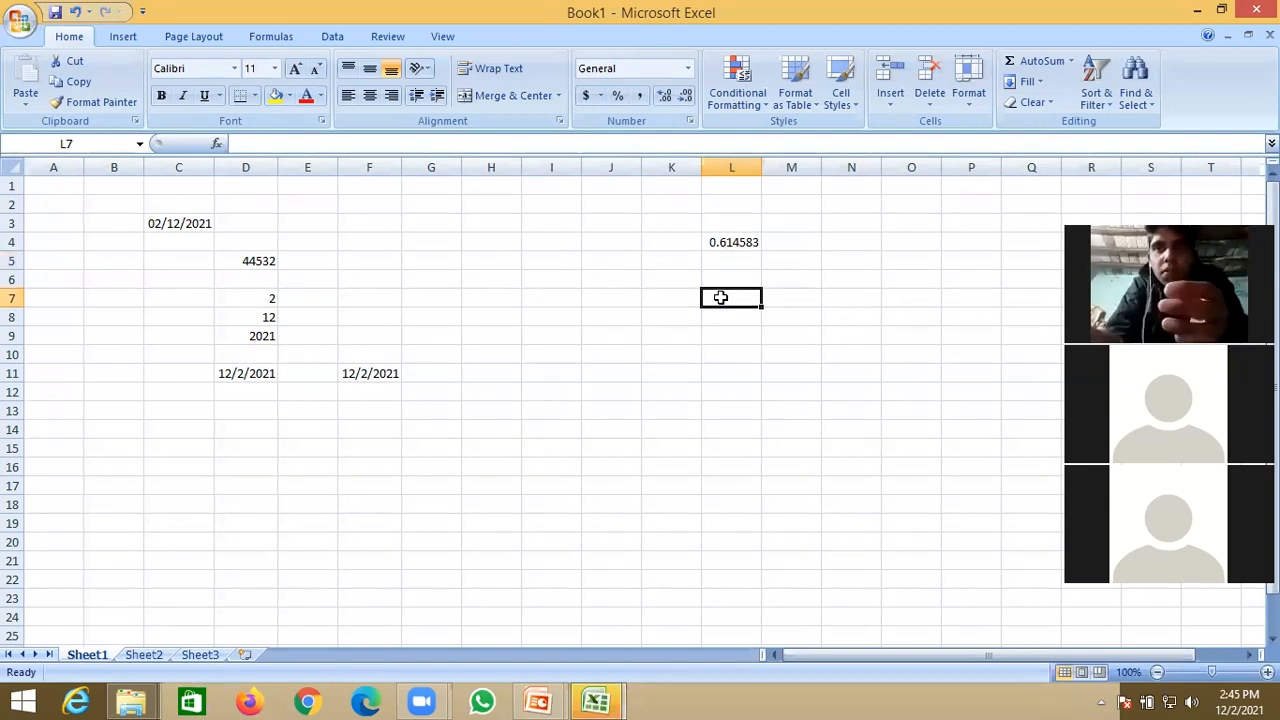
type("=")
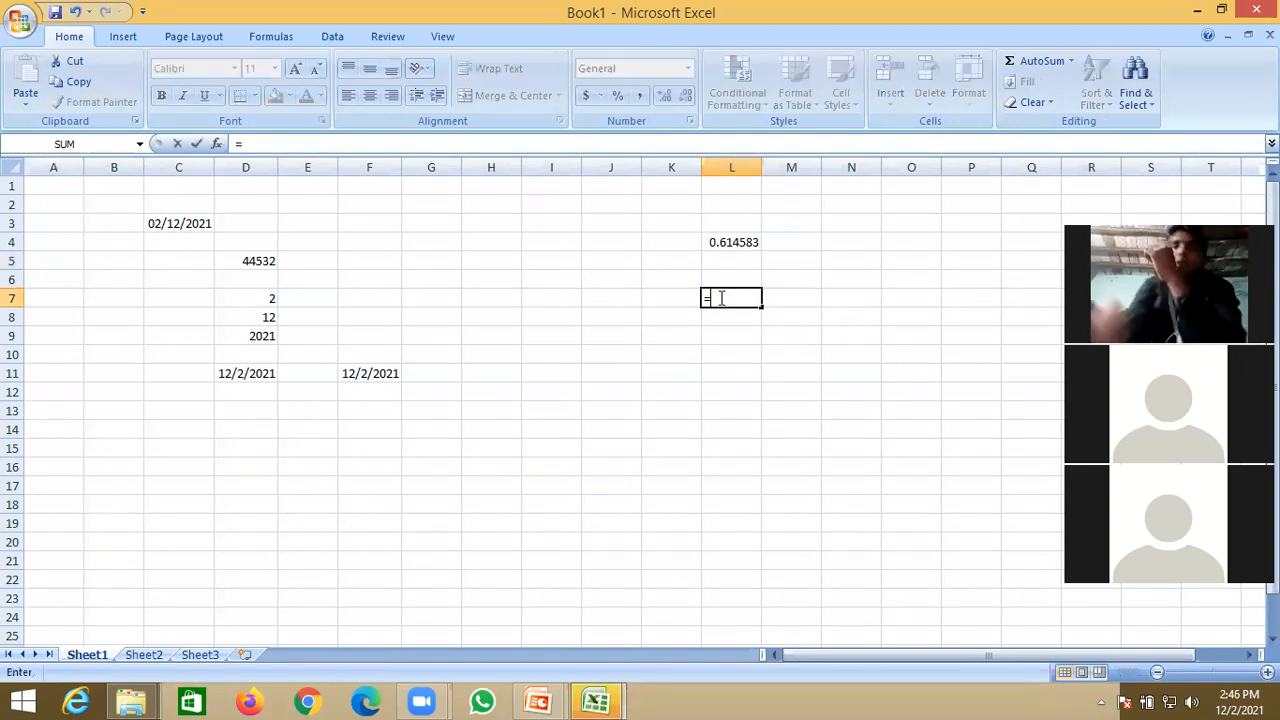
type("tim")
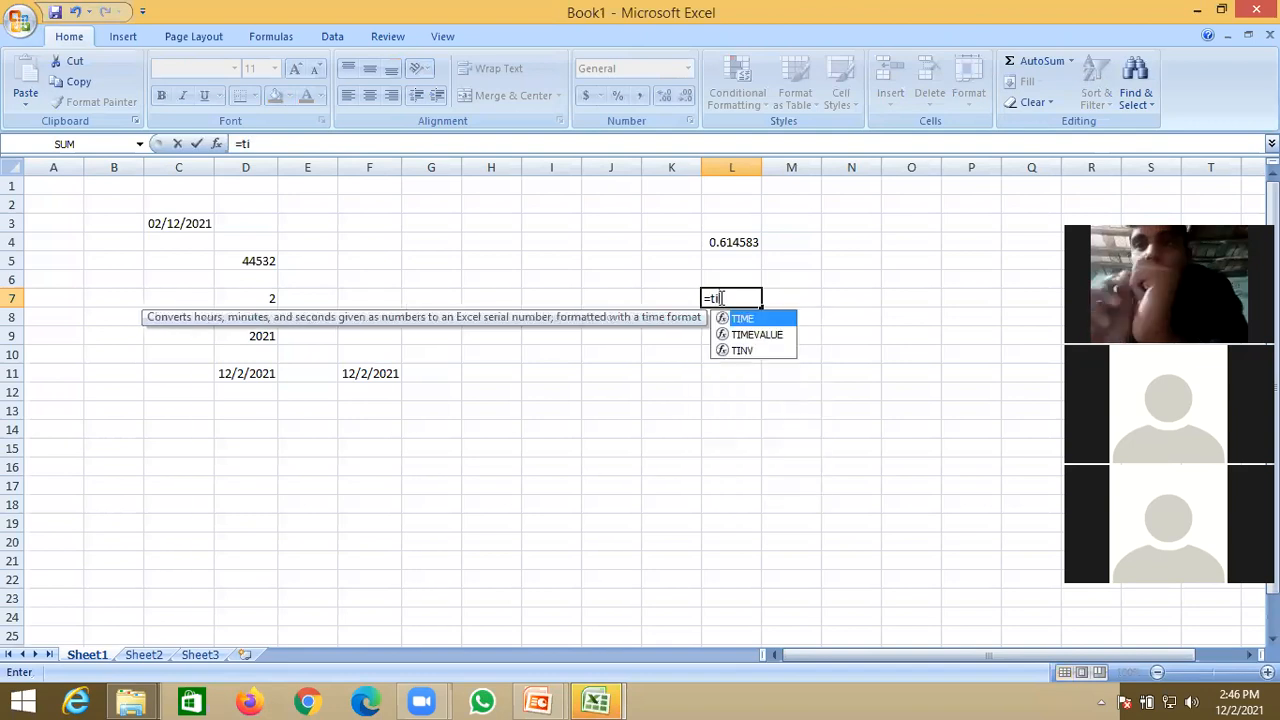
key("Down")
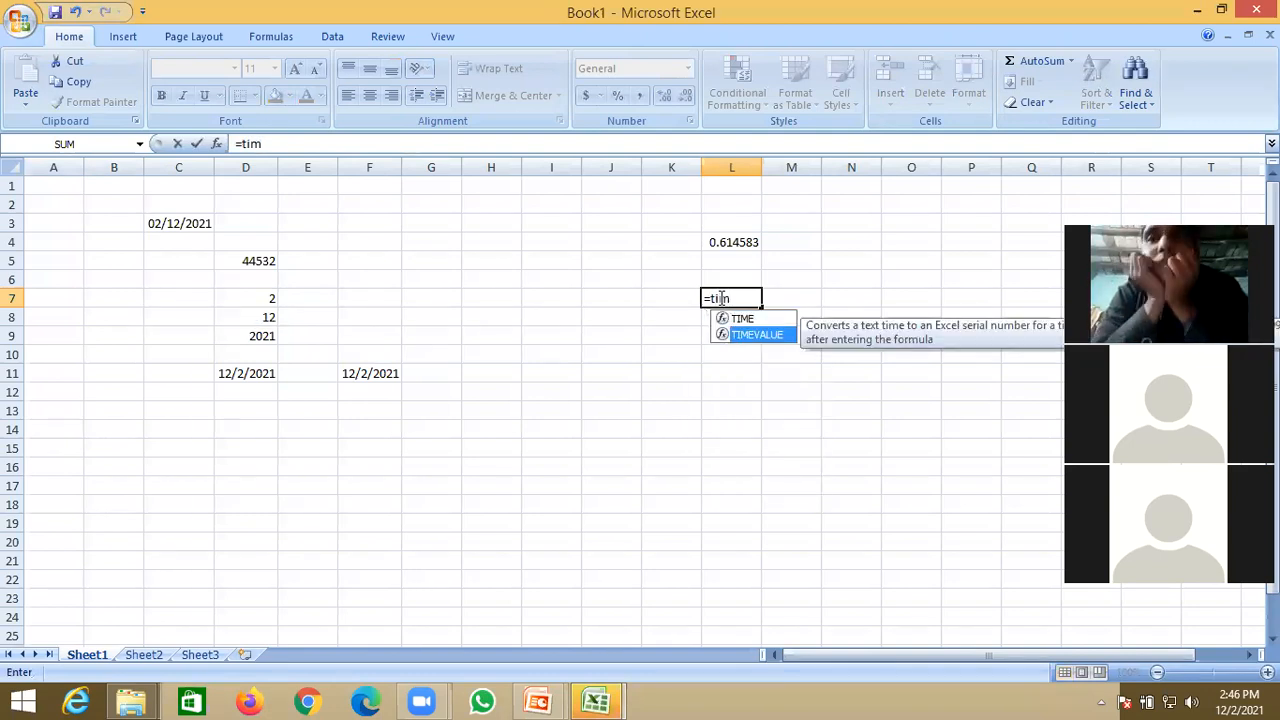
key("Tab")
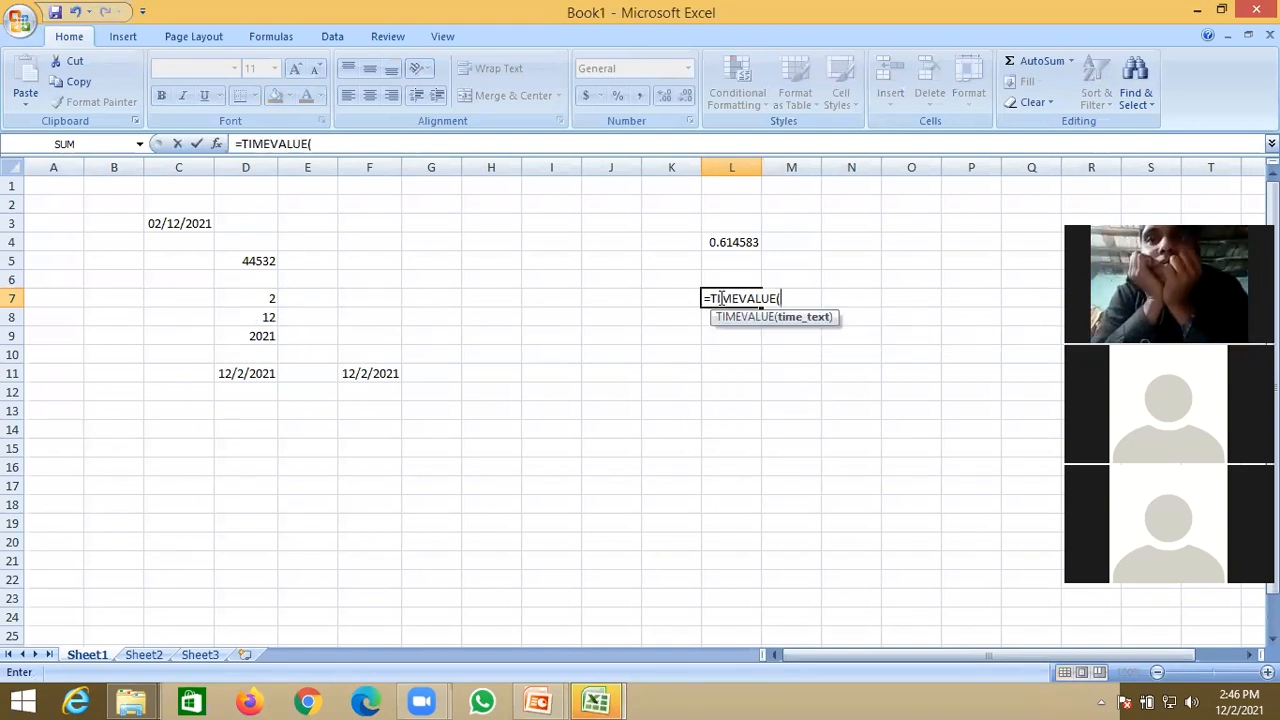
type("\"")
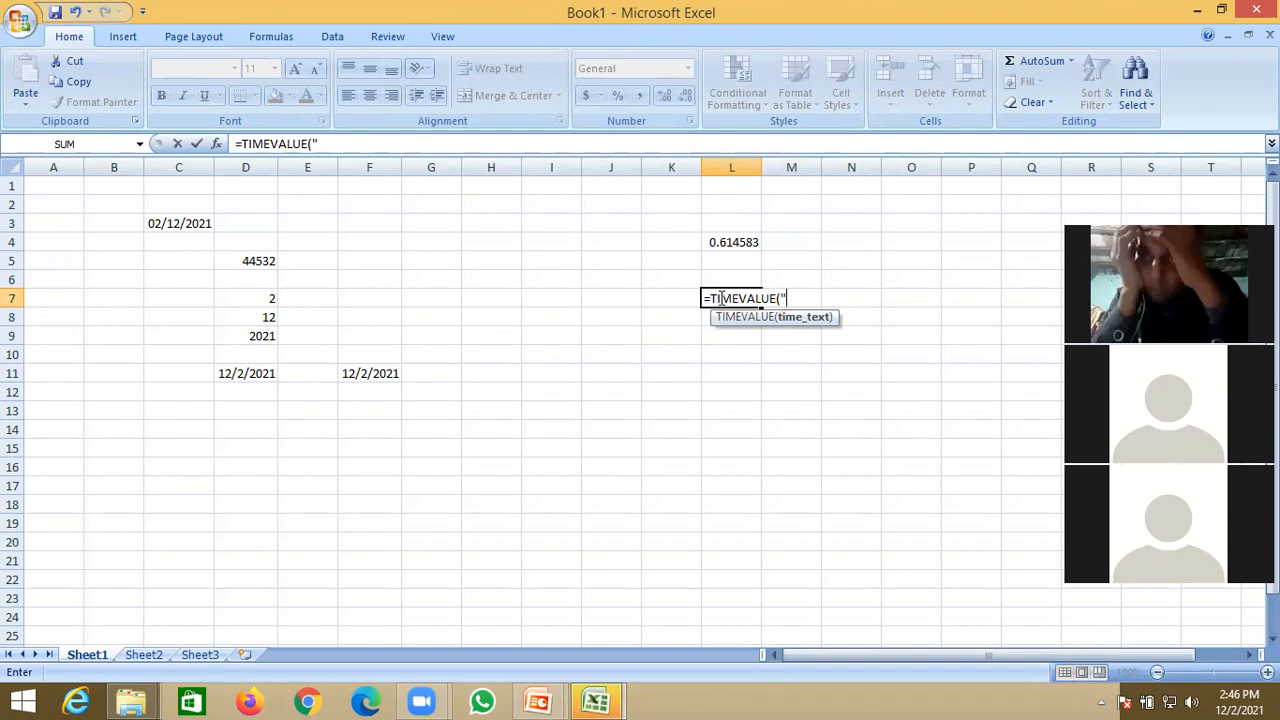
type("2")
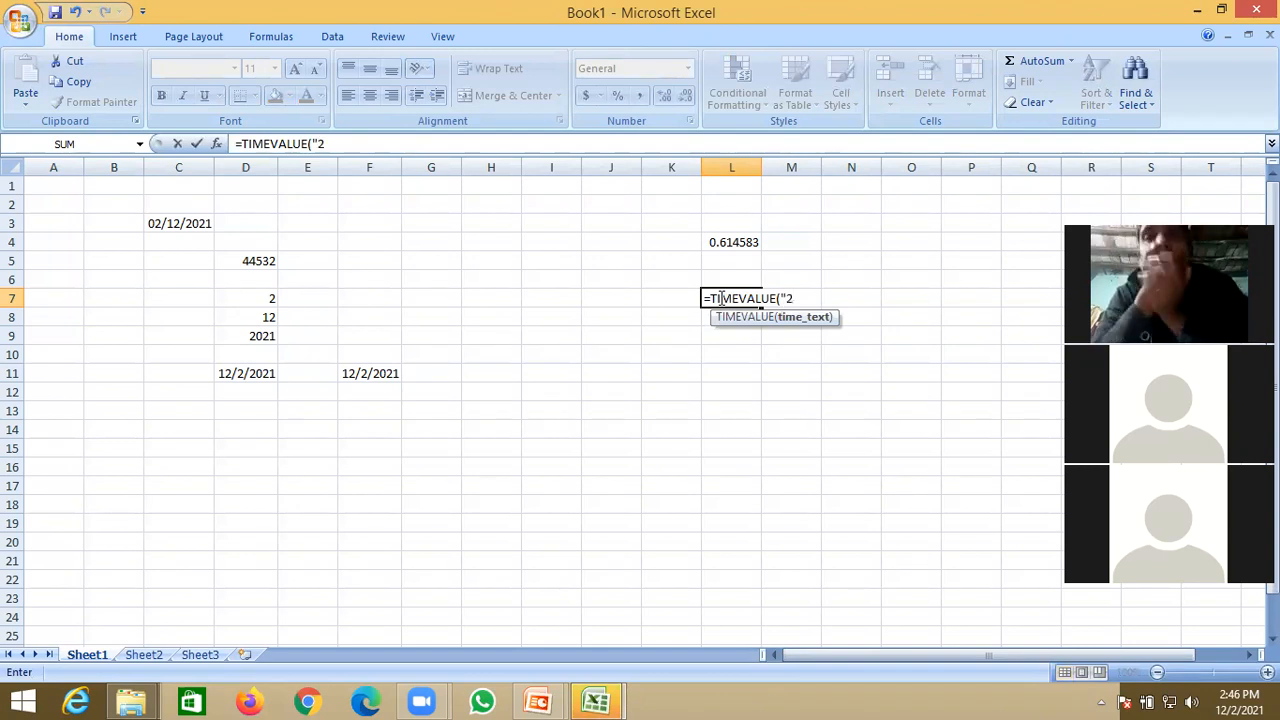
type(":46")
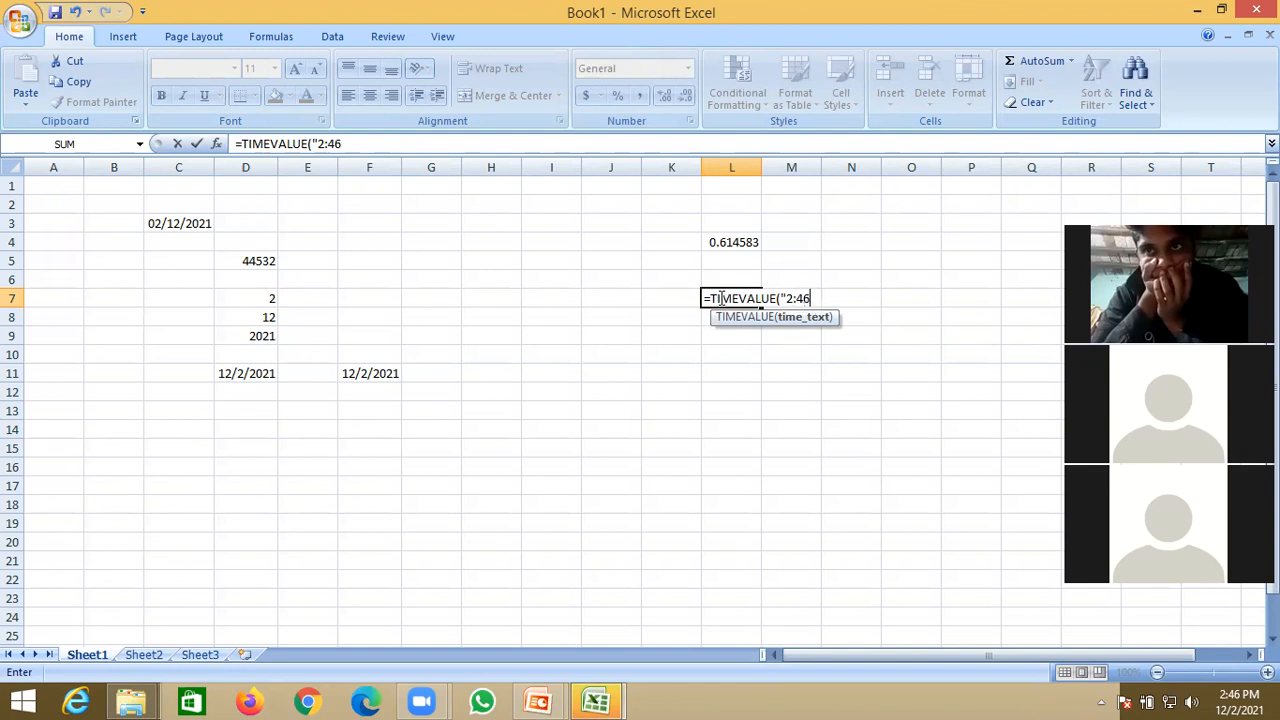
key("BackSpace")
type("7\")")
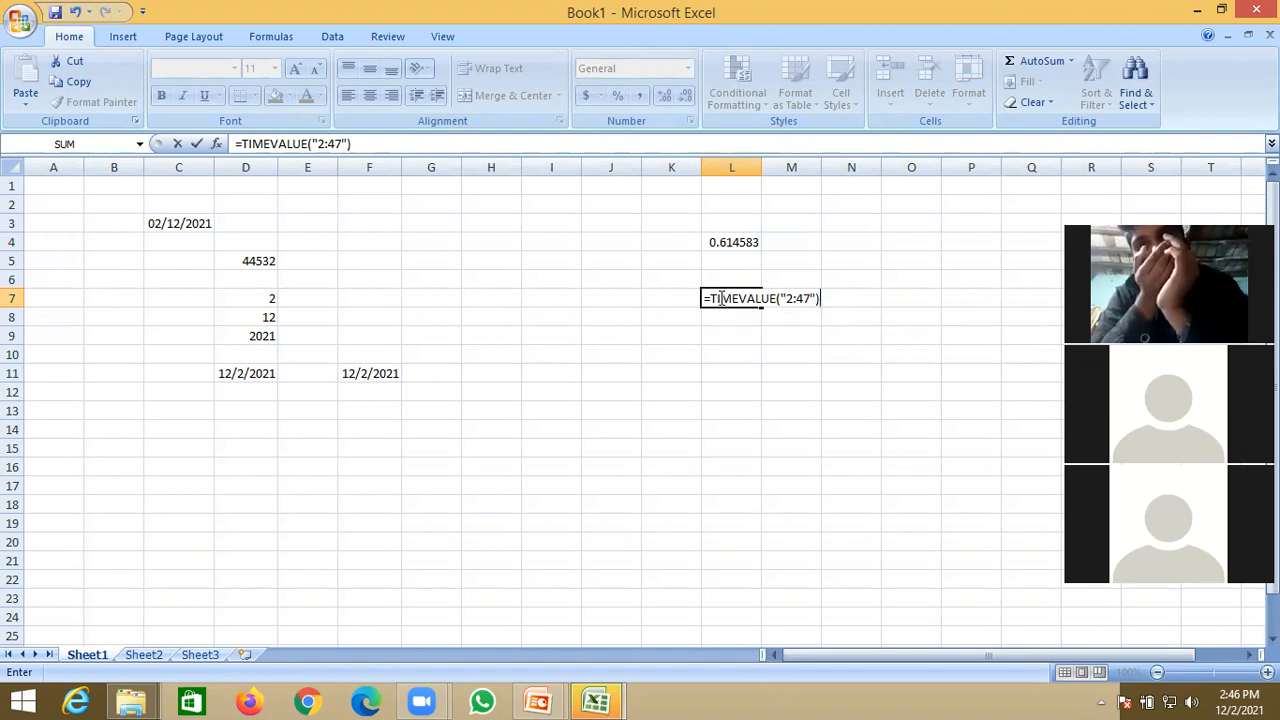
key("BackSpace")
key("BackSpace")
type("pm\")")
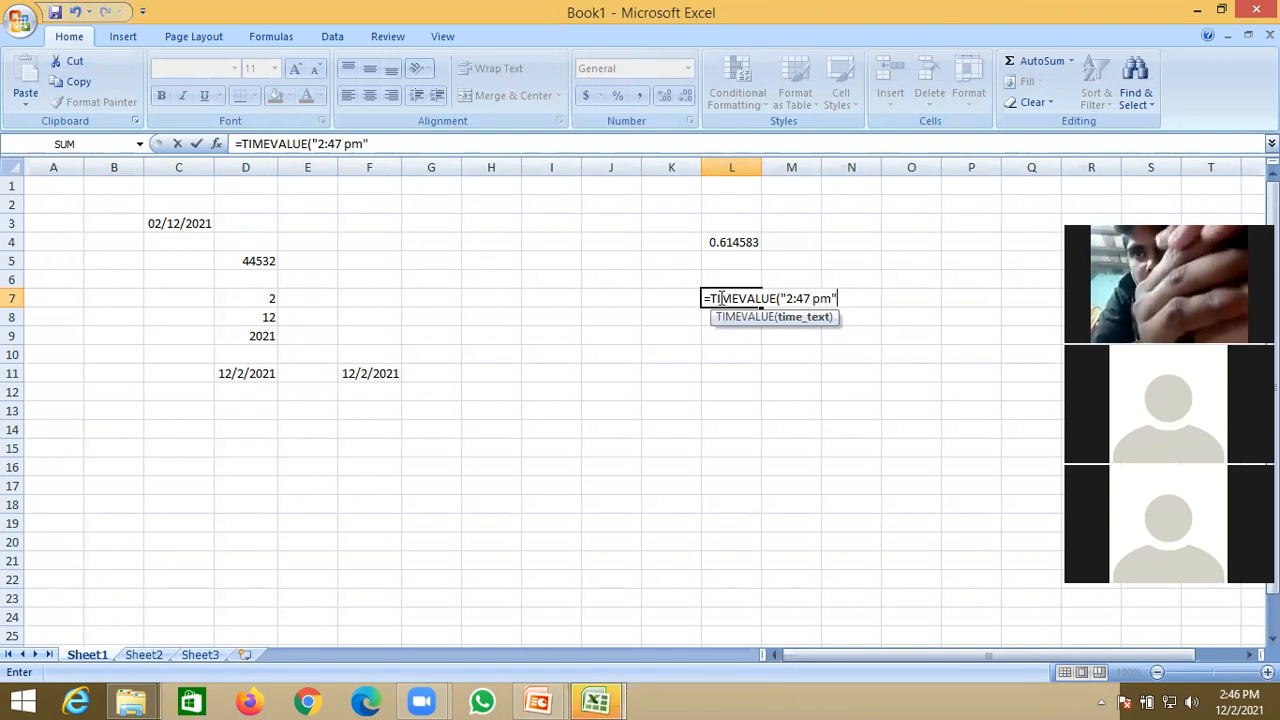
key("Return")
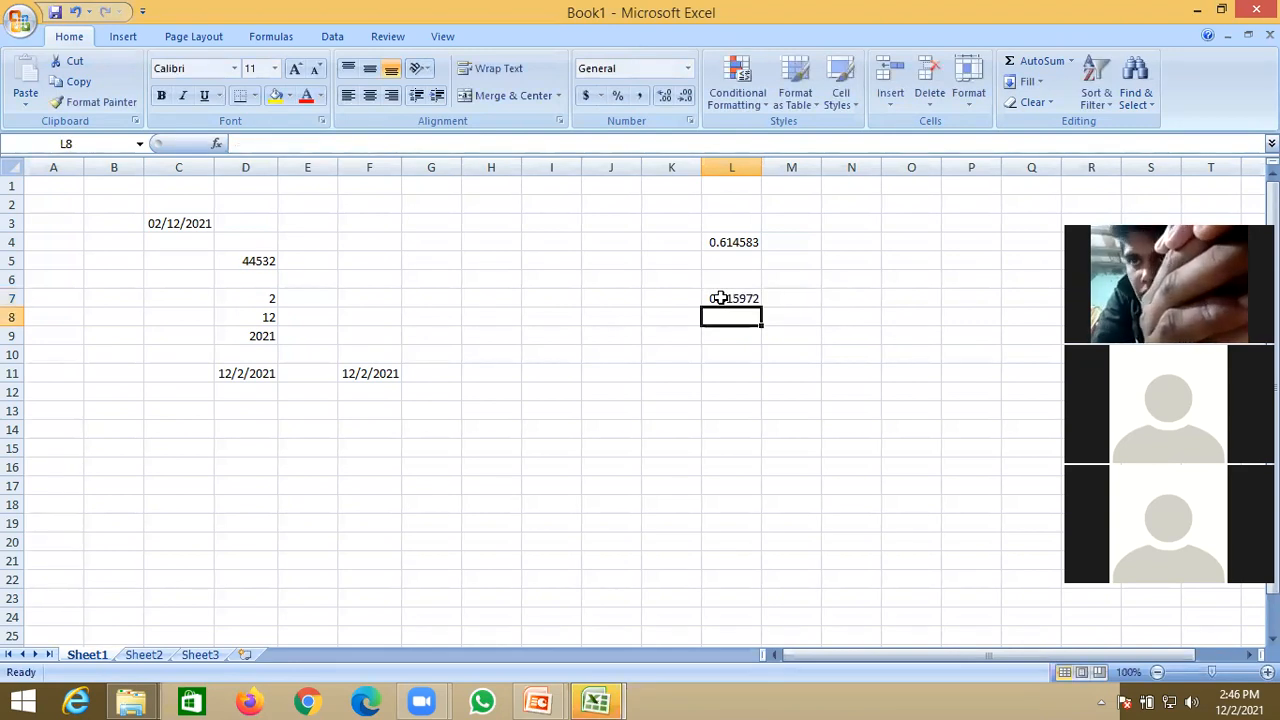
left_click(826, 413)
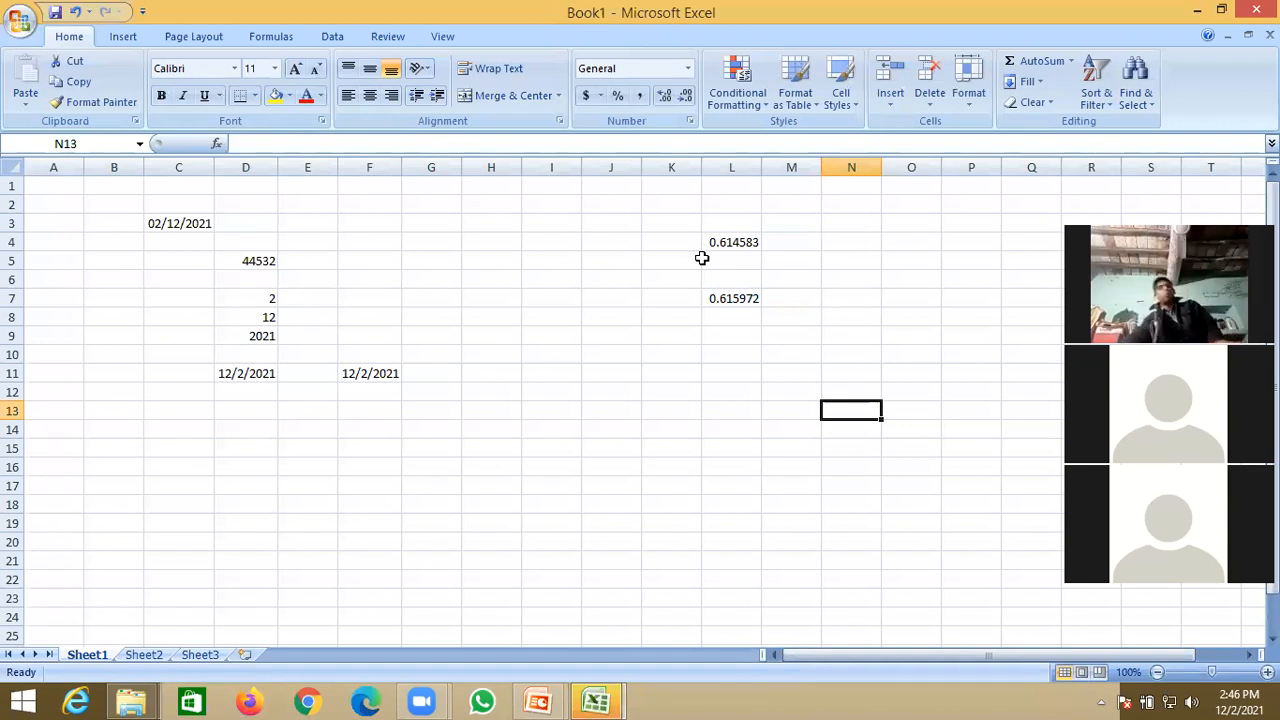
Step: Enter the formula =HOUR(L7) in cell L9 to extract the hour from the time value
left_click(726, 338)
type("=")
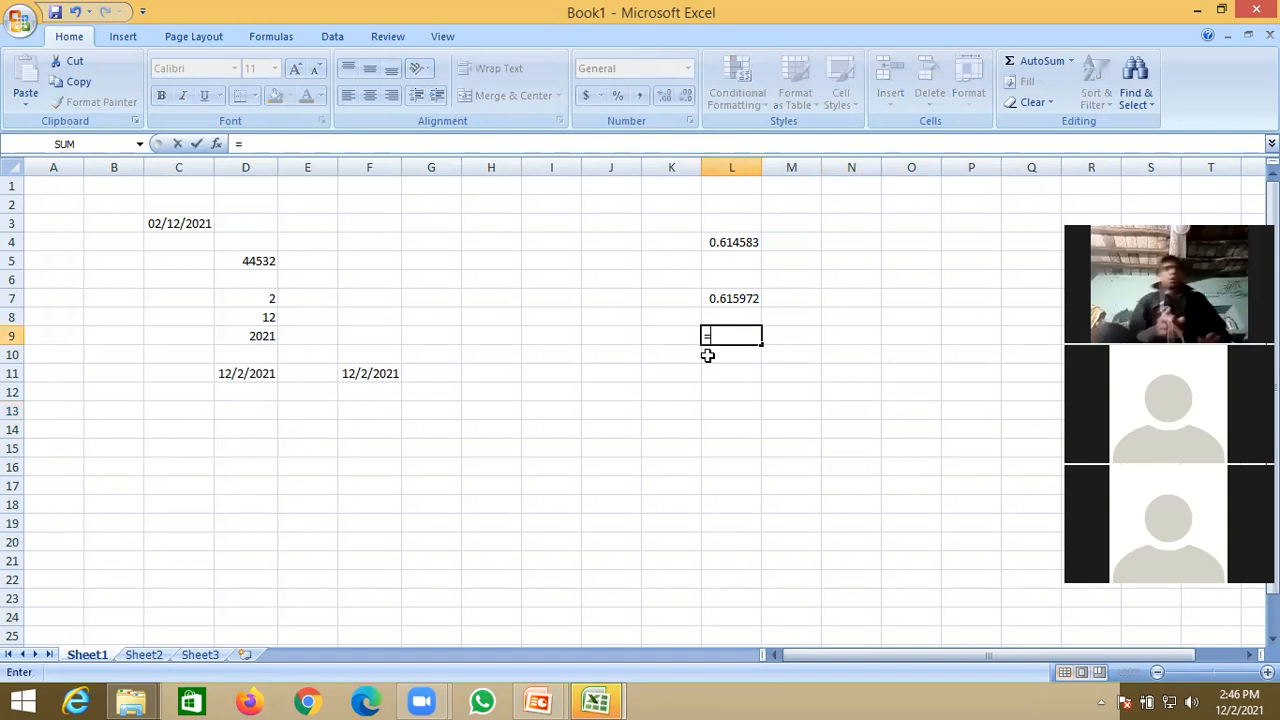
type("hour")
key("Tab")
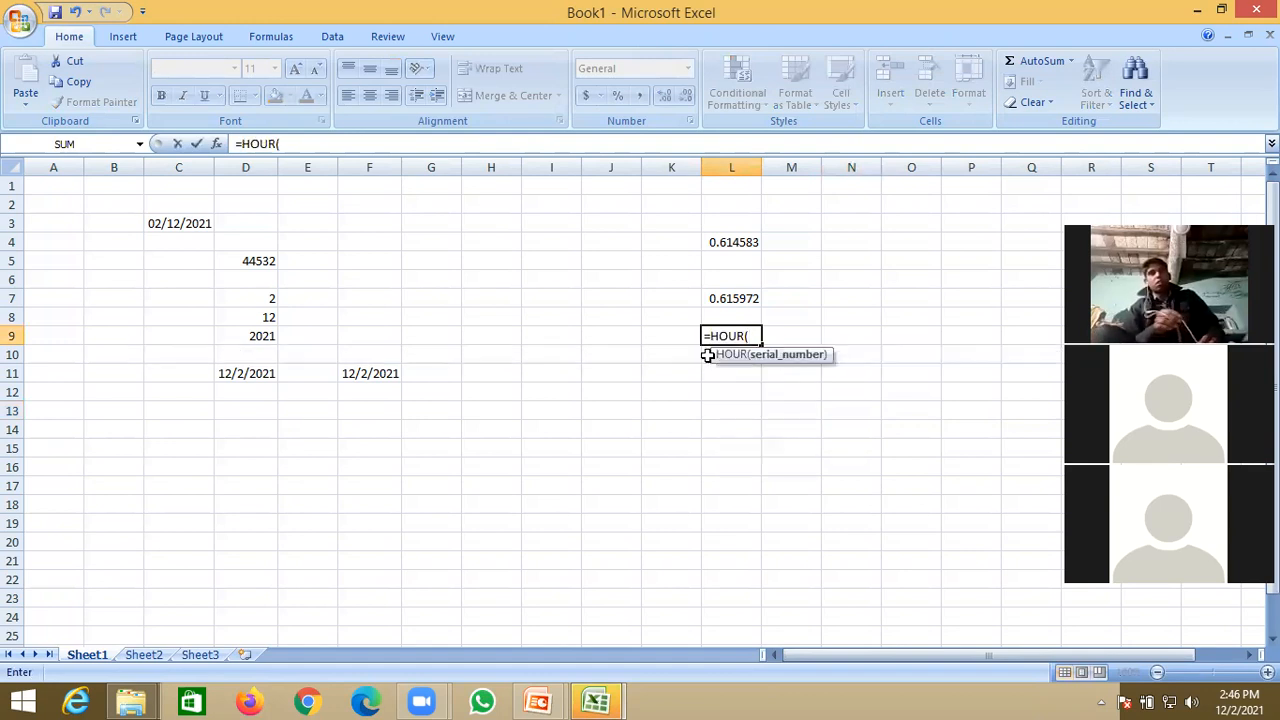
left_click(718, 301)
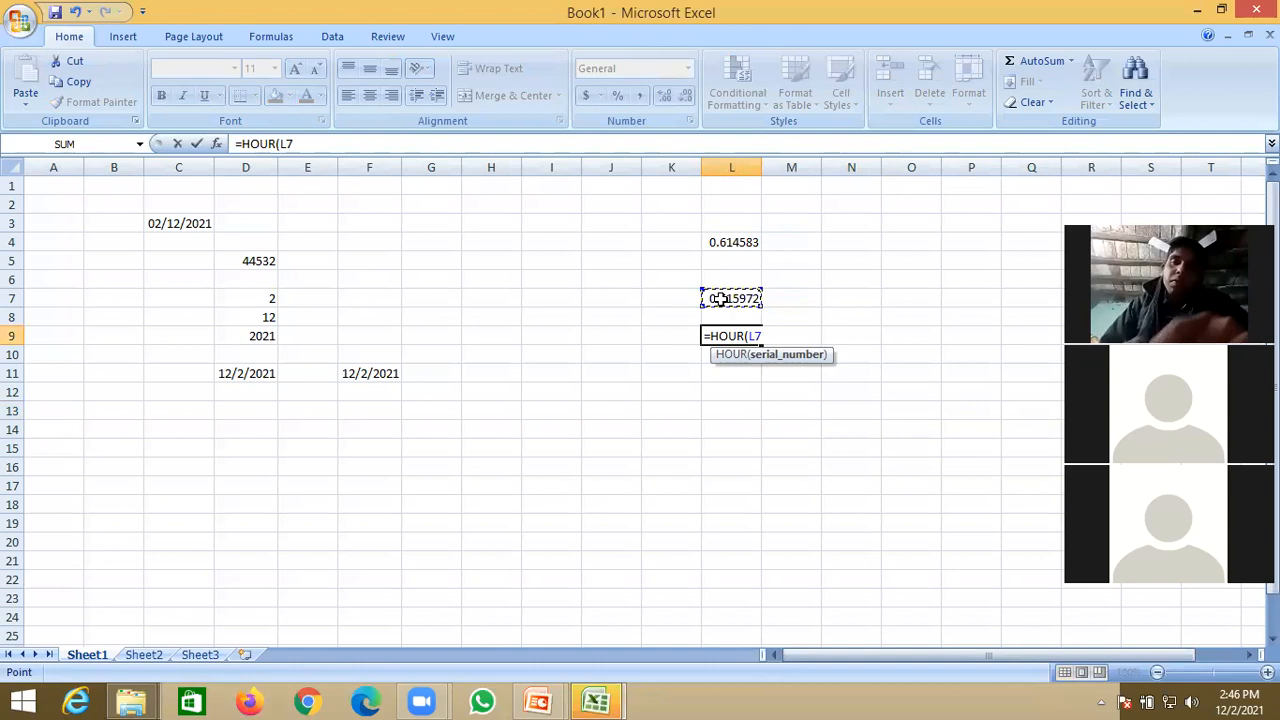
type(")")
key("Return")
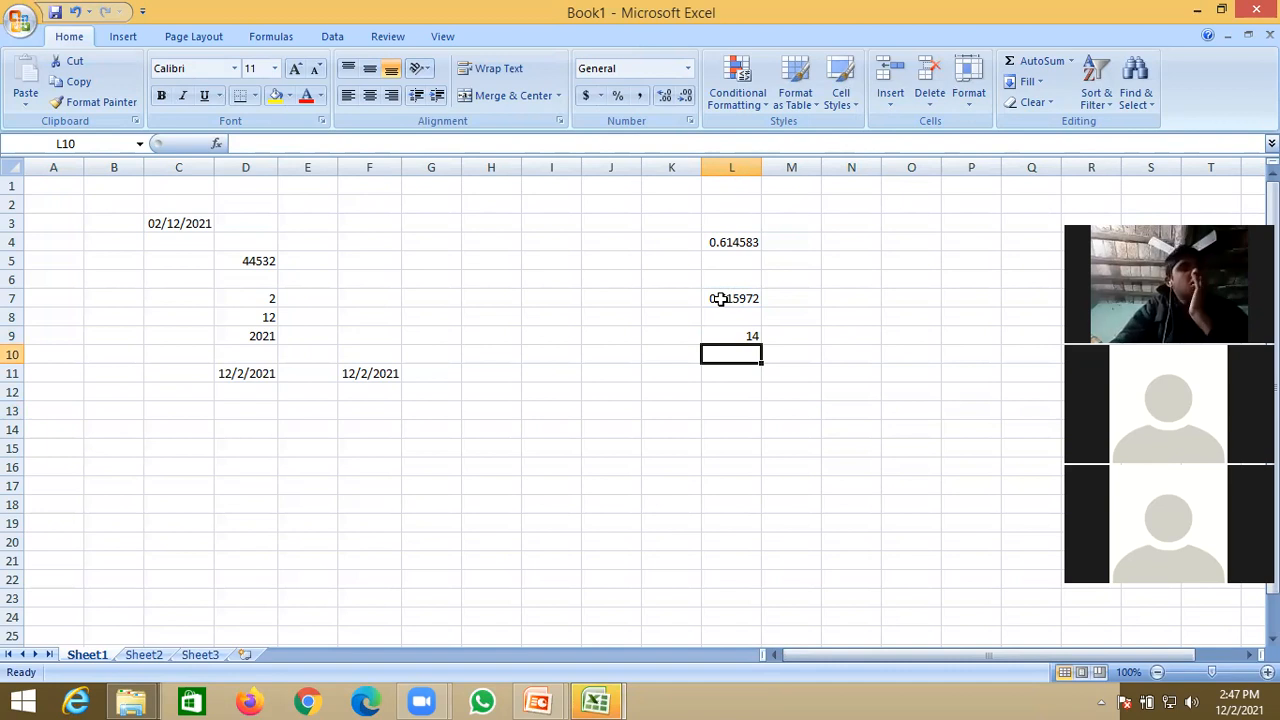
Step: Enter the formula =MINUTE(L7) in cell L10 to extract the minutes from the time value
type("=min")
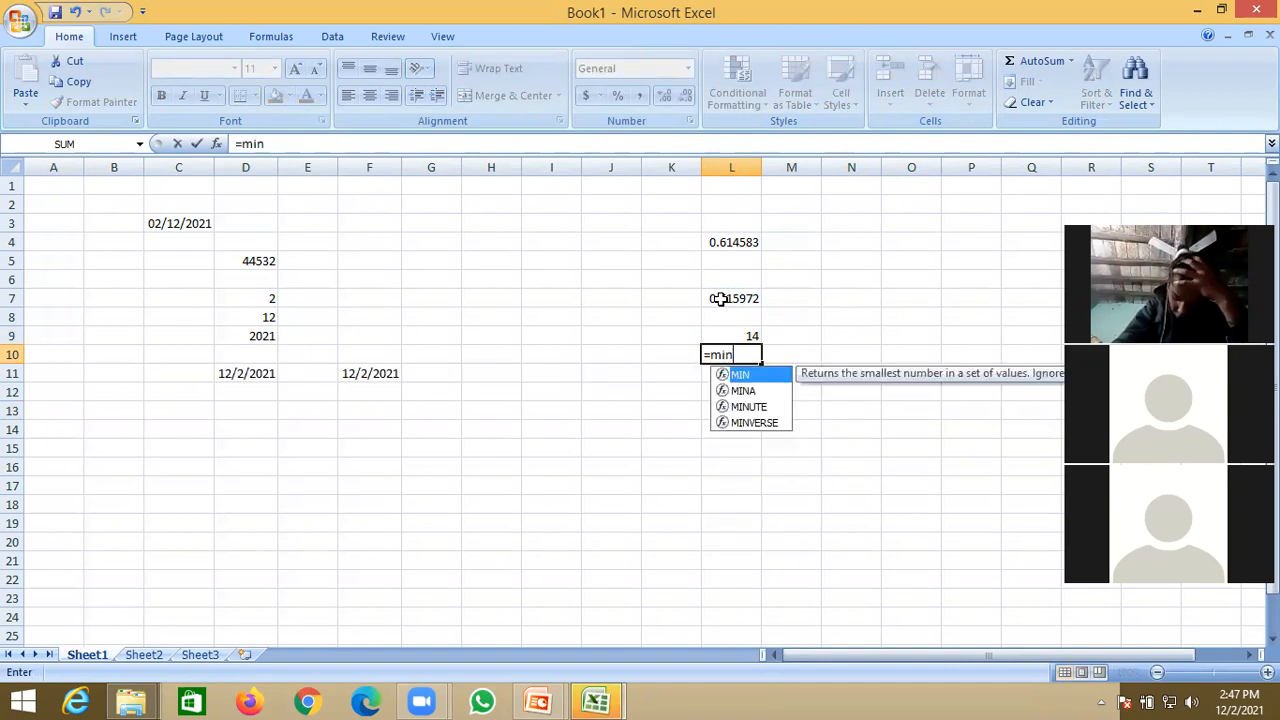
key("Down")
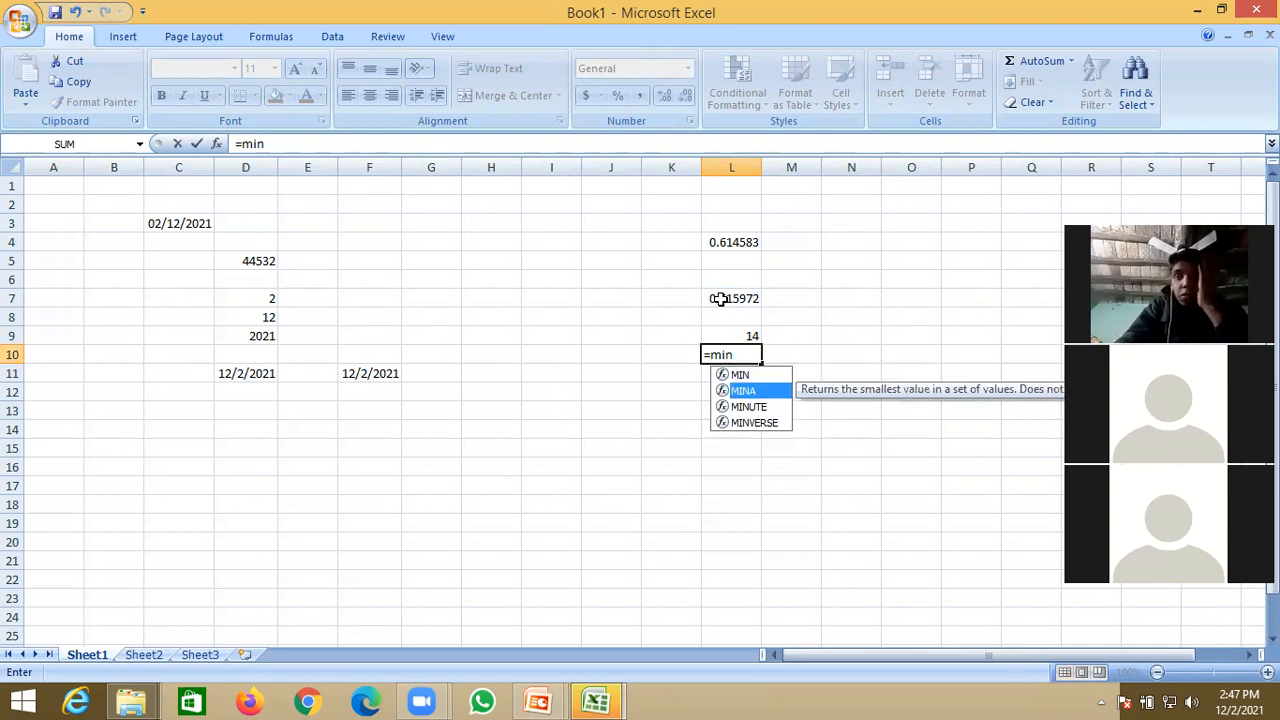
key("Down")
key("Tab")
left_click_drag(720, 298, 748, 298)
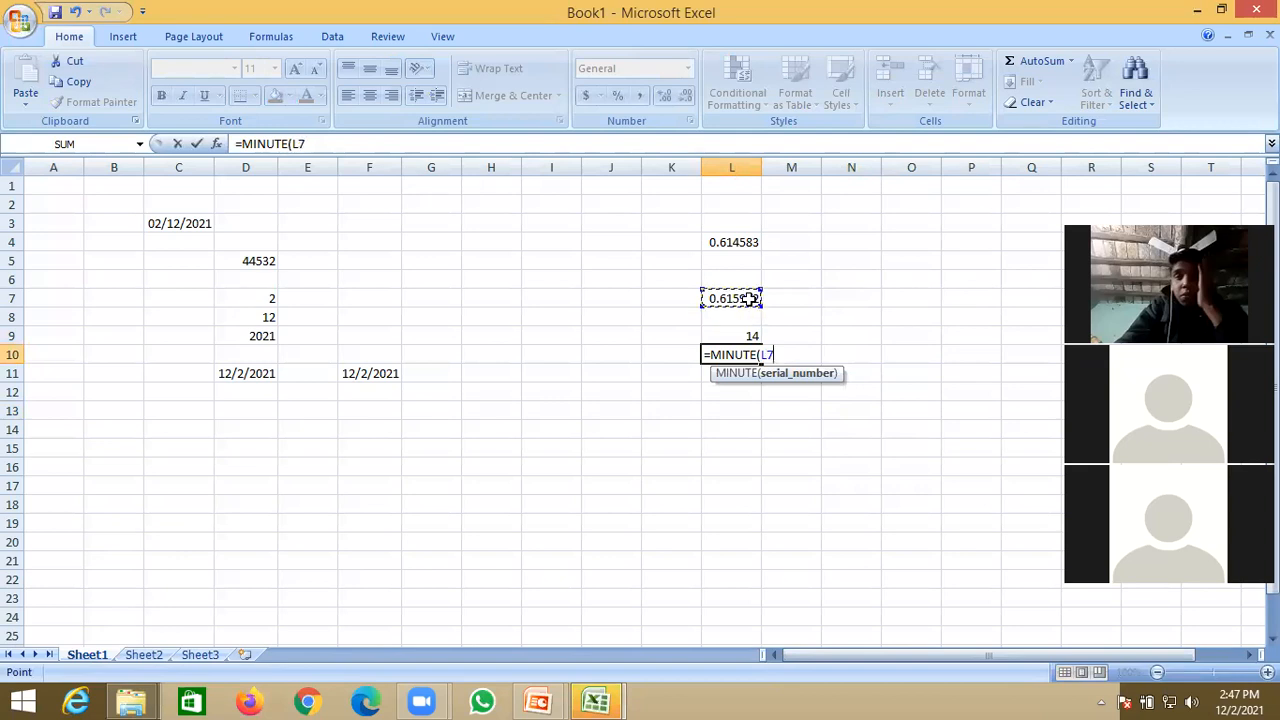
type(")")
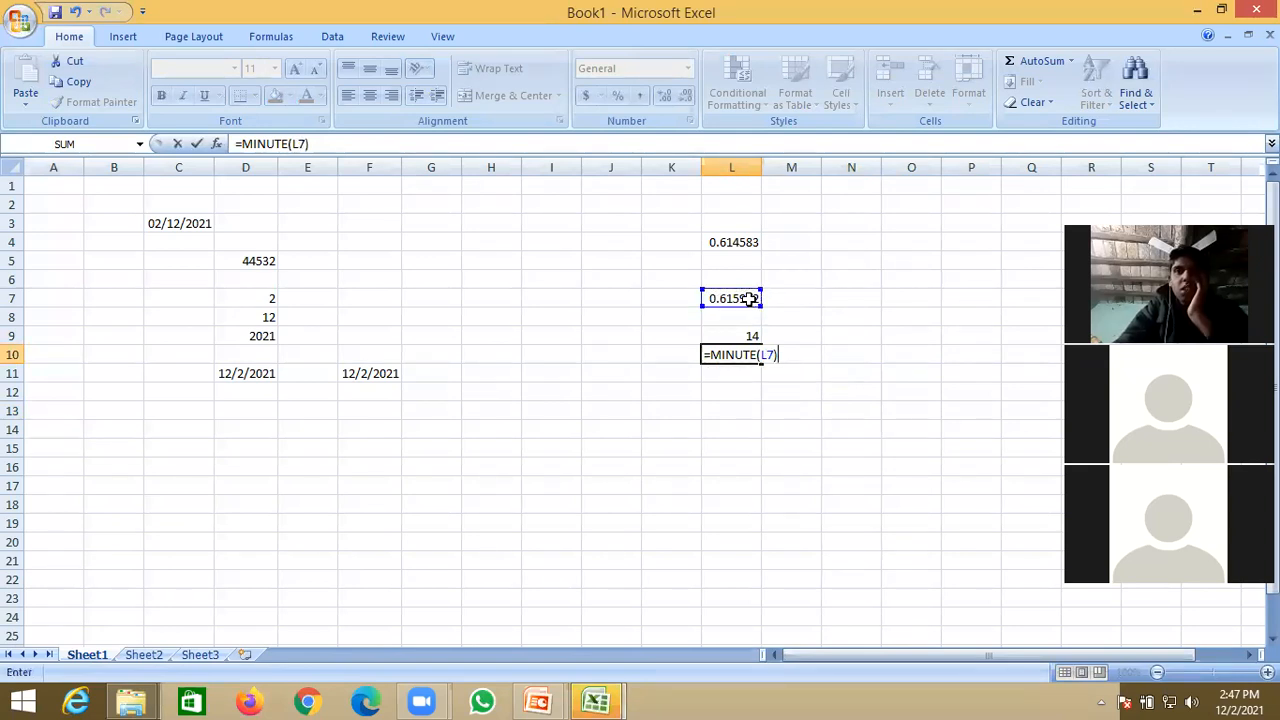
key("Return")
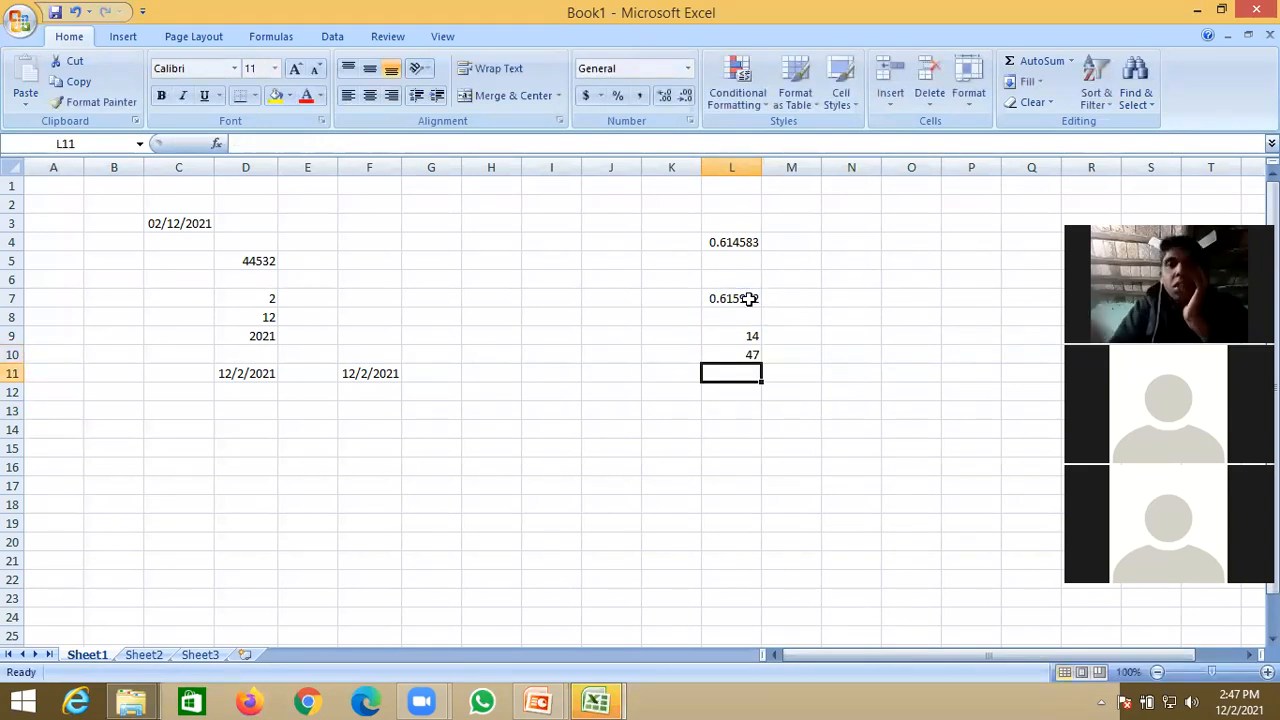
Step: Enter the formula =SECOND(L7) in cell L11 to extract the seconds from the time value
type("=")
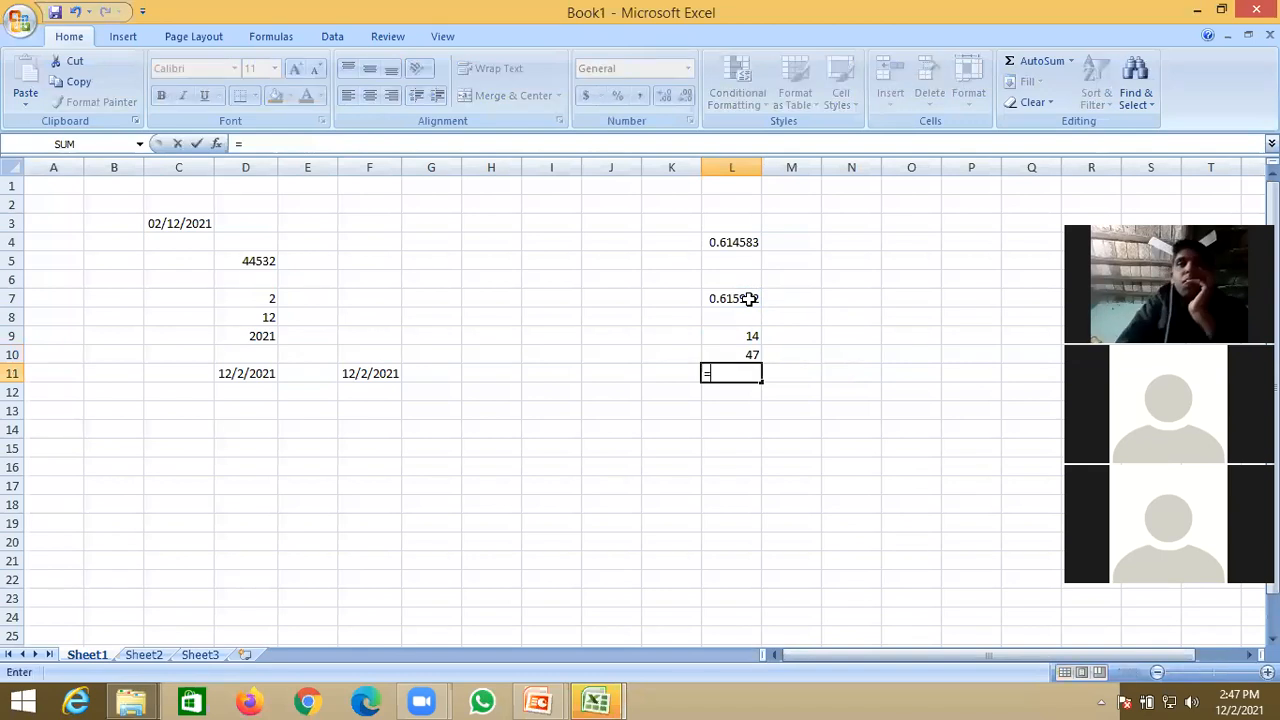
type("se")
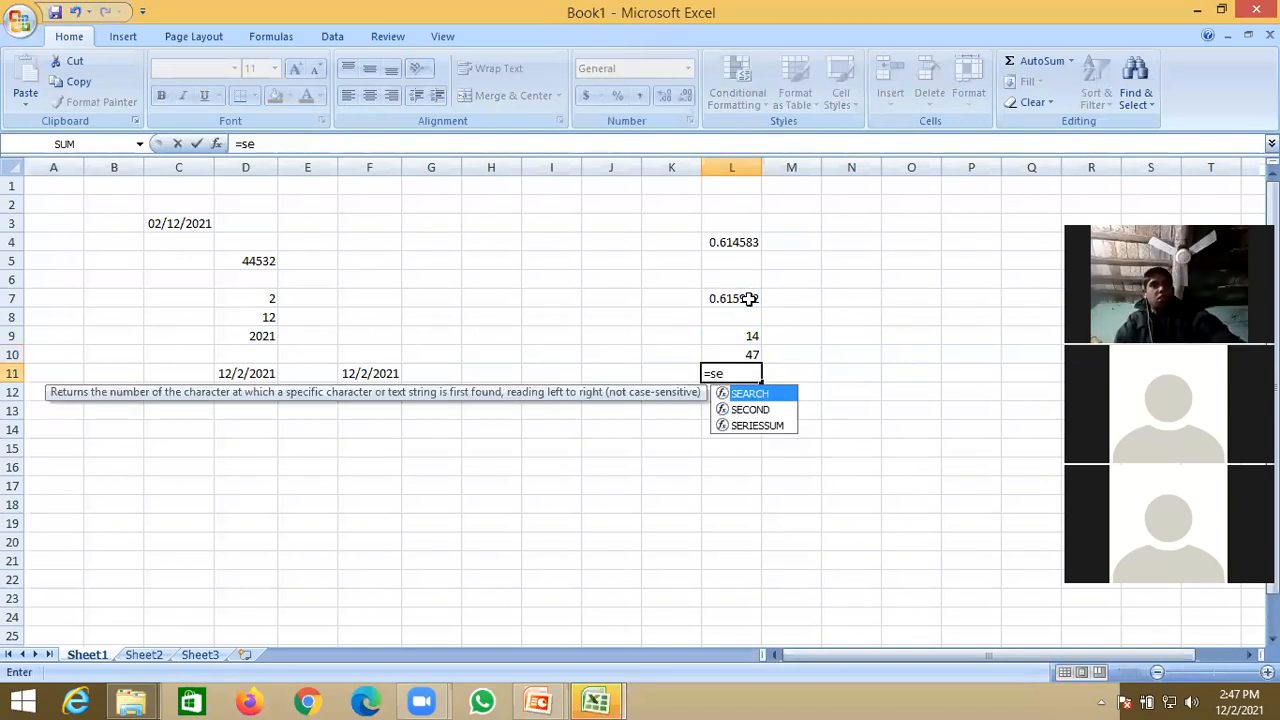
key("Down")
key("Tab")
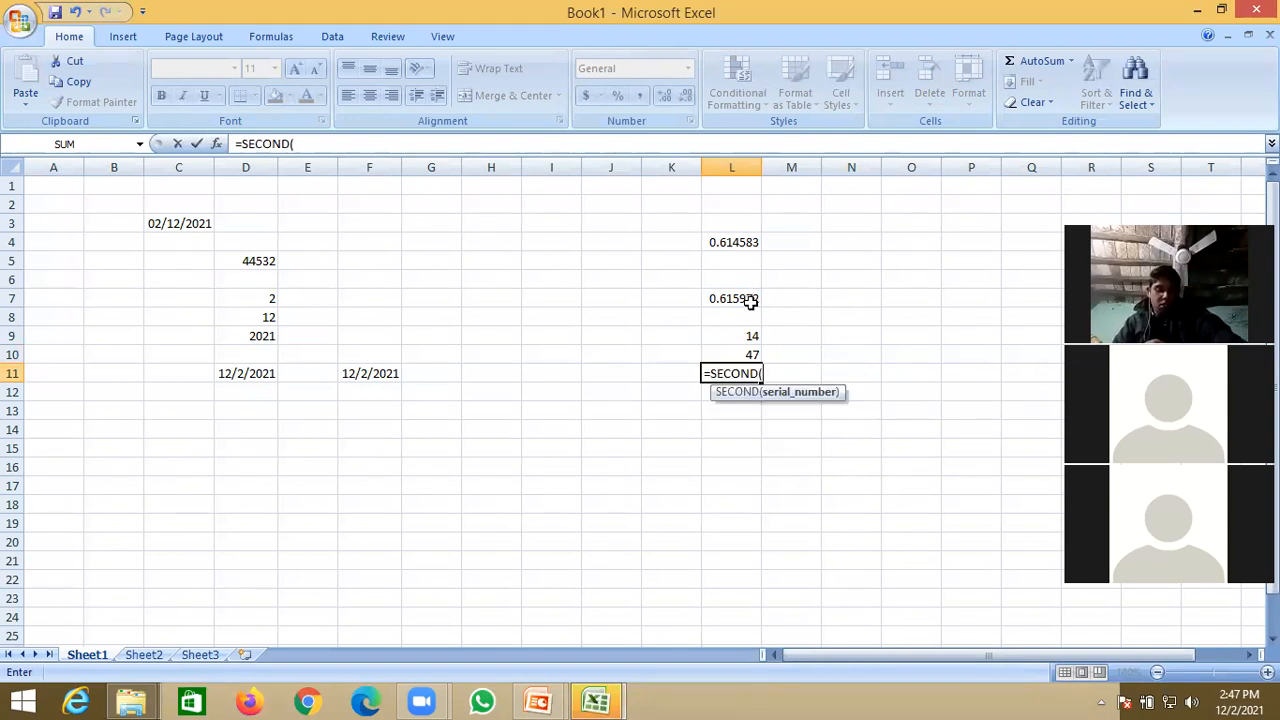
left_click(707, 296)
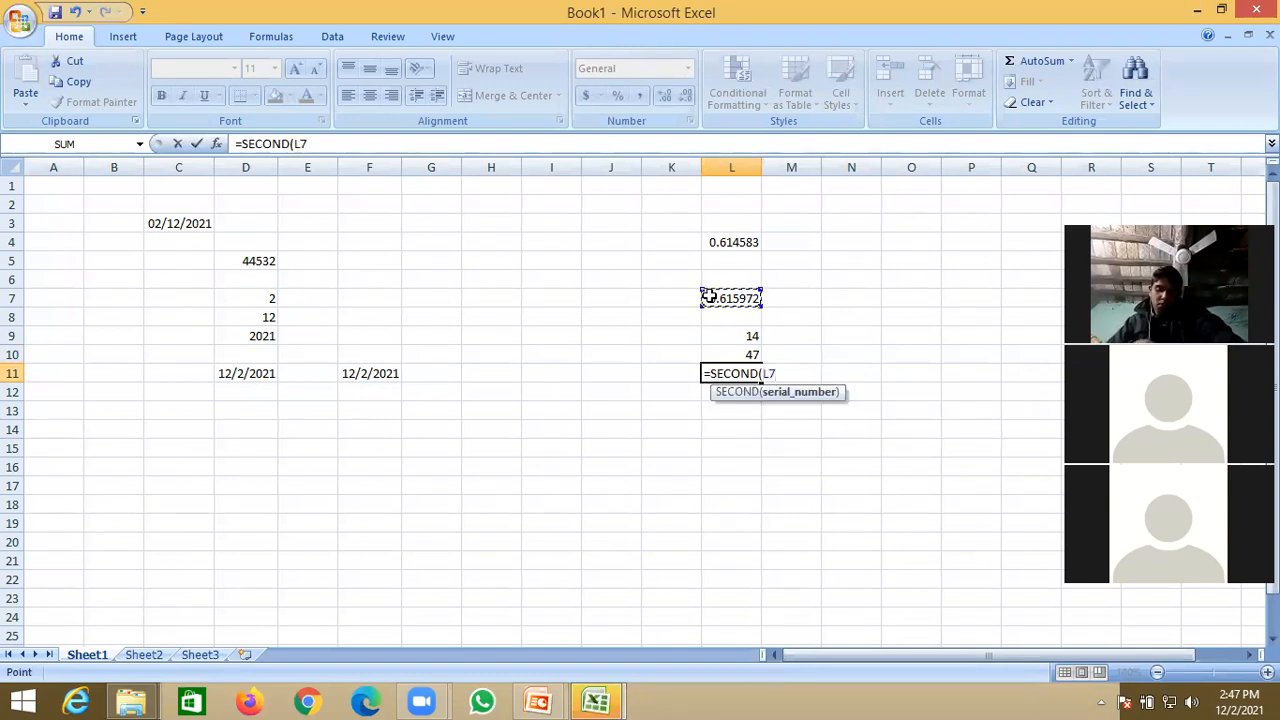
type(")")
key("Return")
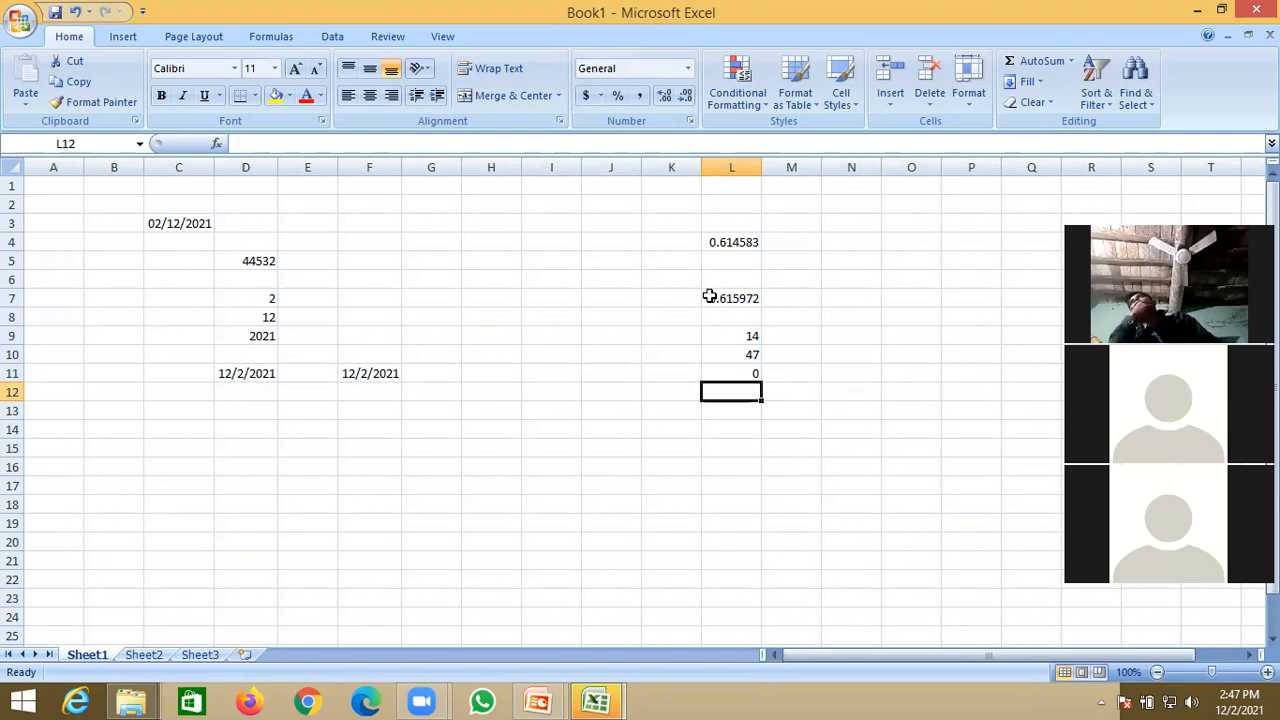
Step: Begin a TIME function formula in cell L12
type("=time")
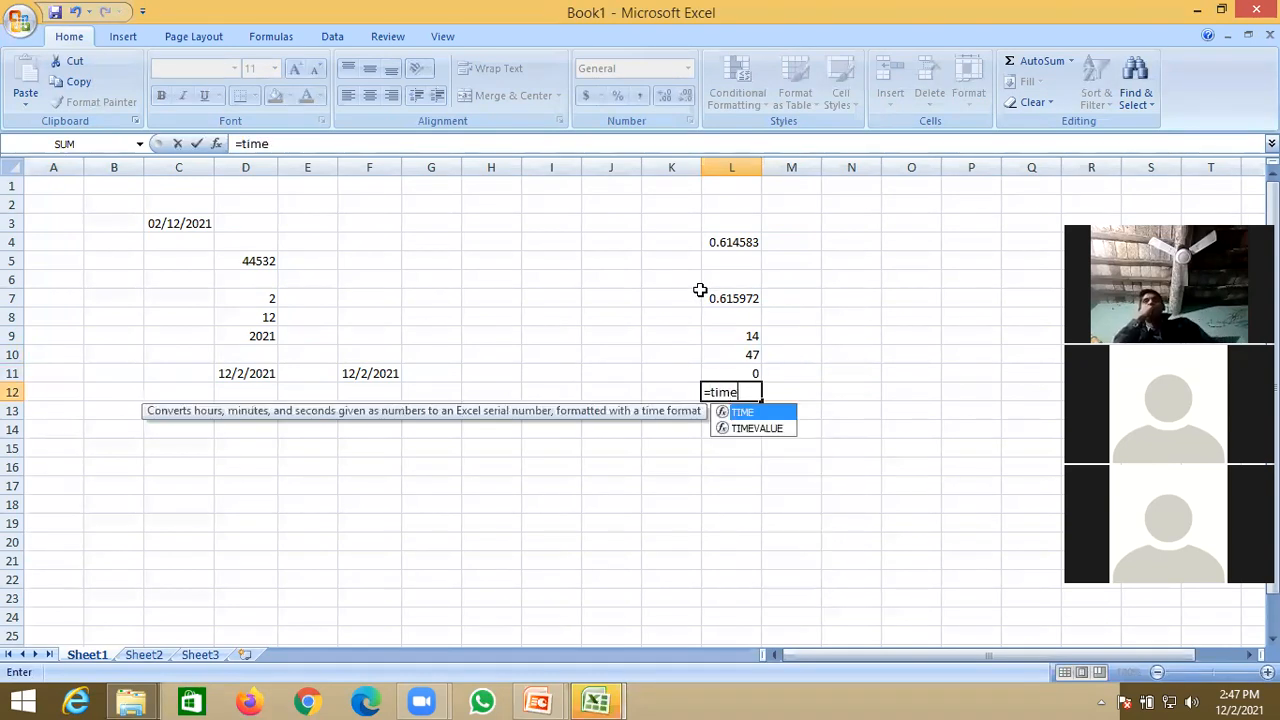
key("Tab")
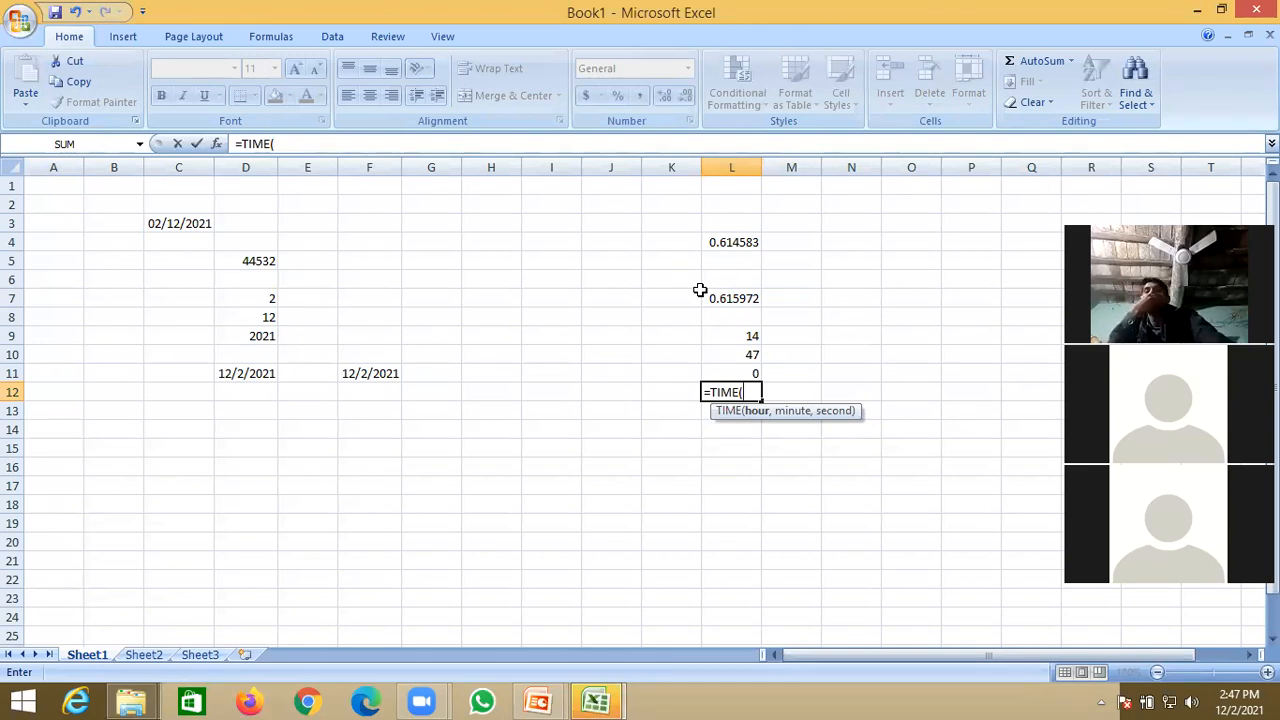
Step: Switch to the PowerPoint slide show and go from the Date and Time Functions slide to the Numeric Function slide
key("alt+Tab")
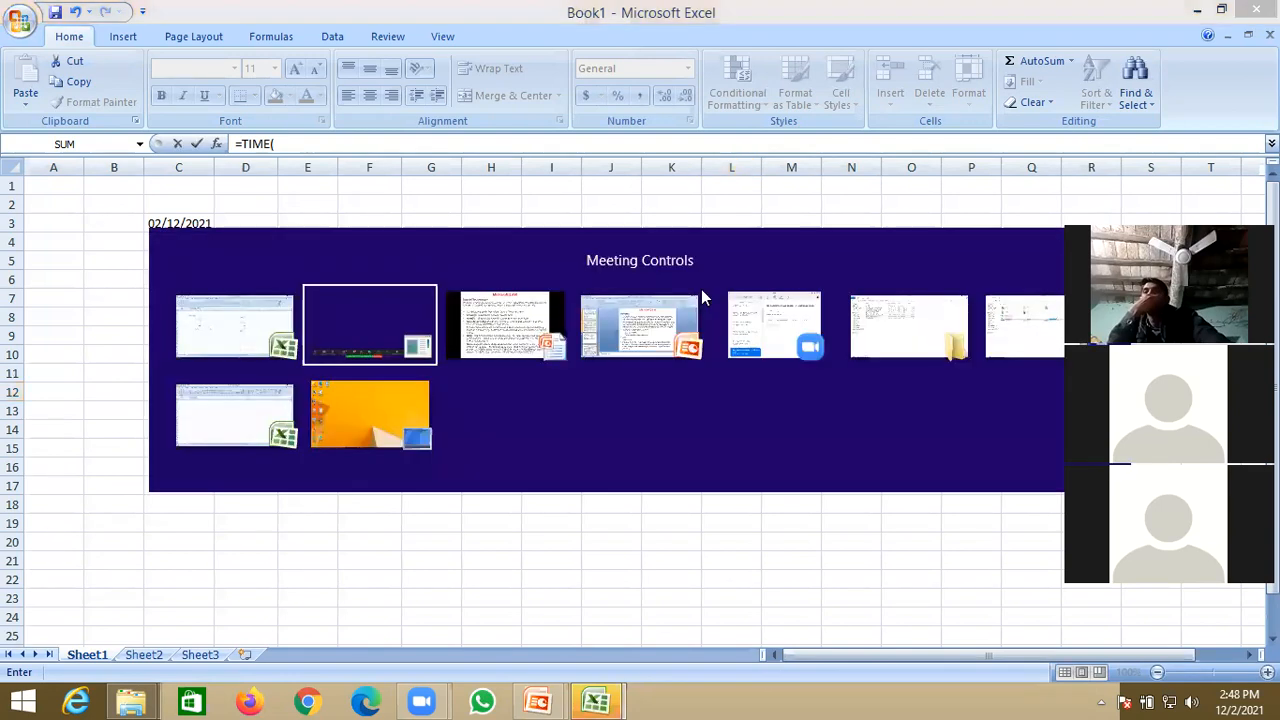
key("alt+Tab")
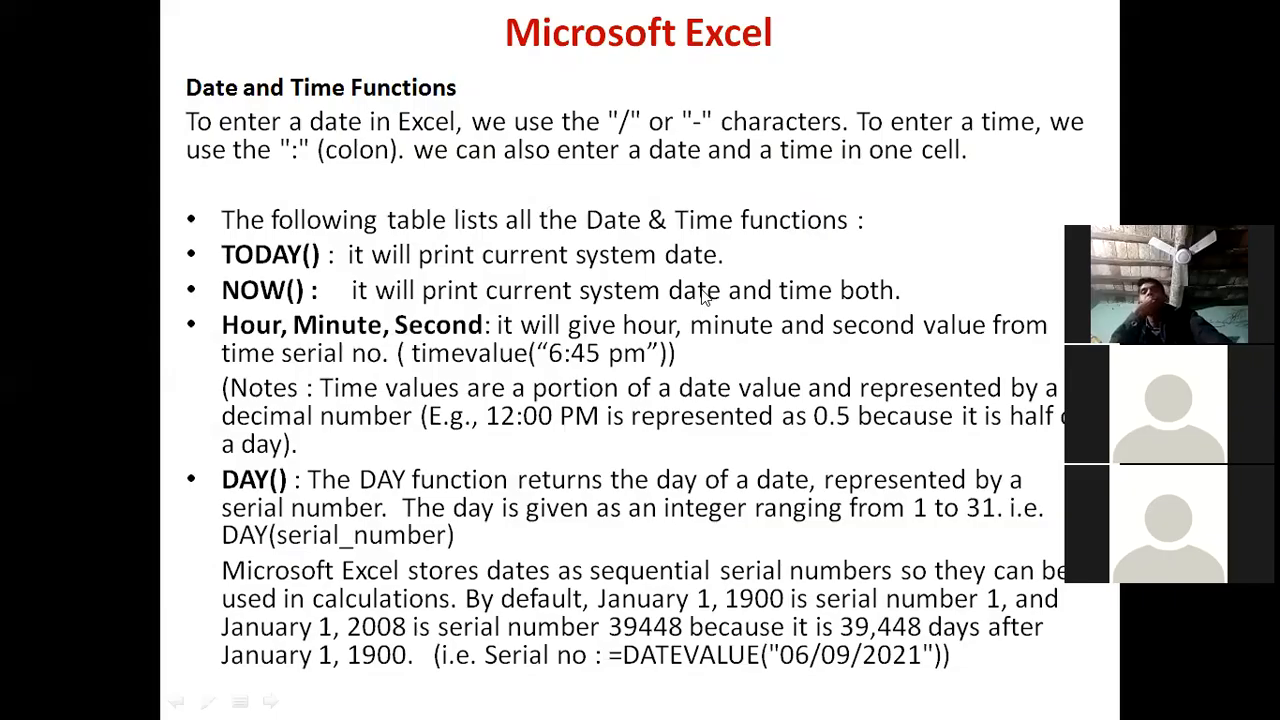
key("Escape")
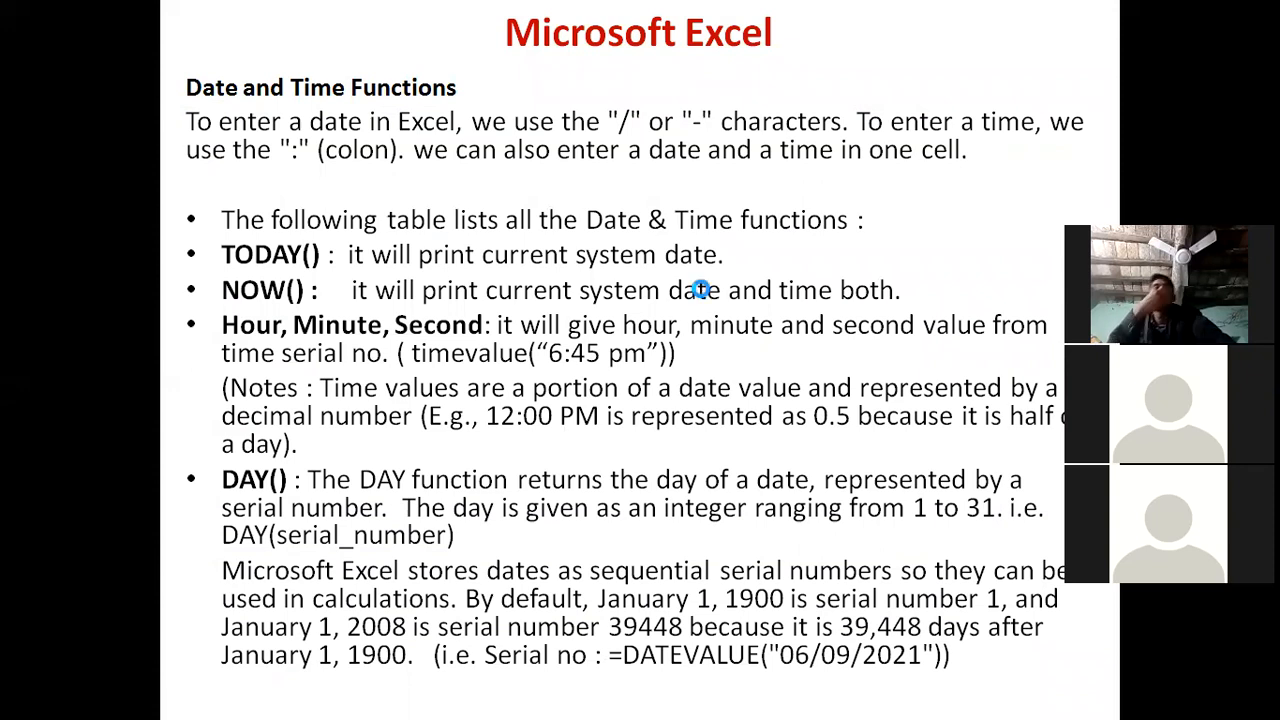
left_click(357, 414)
left_click(357, 414)
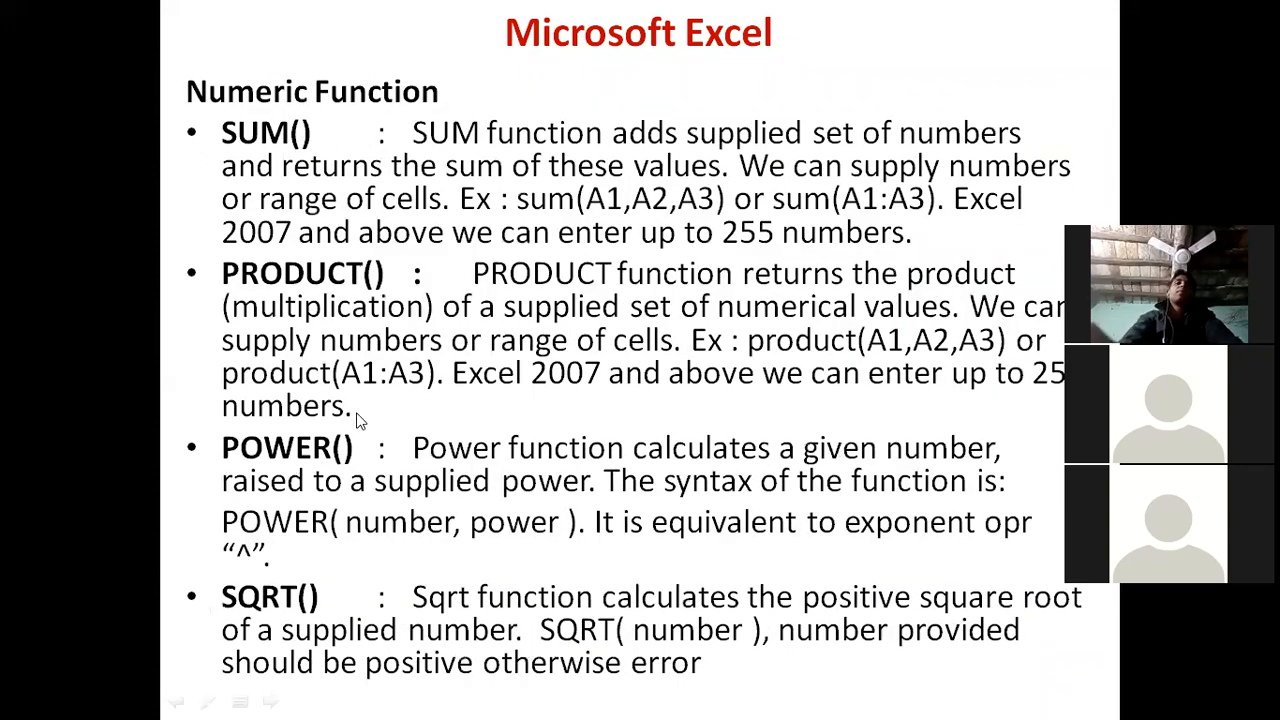